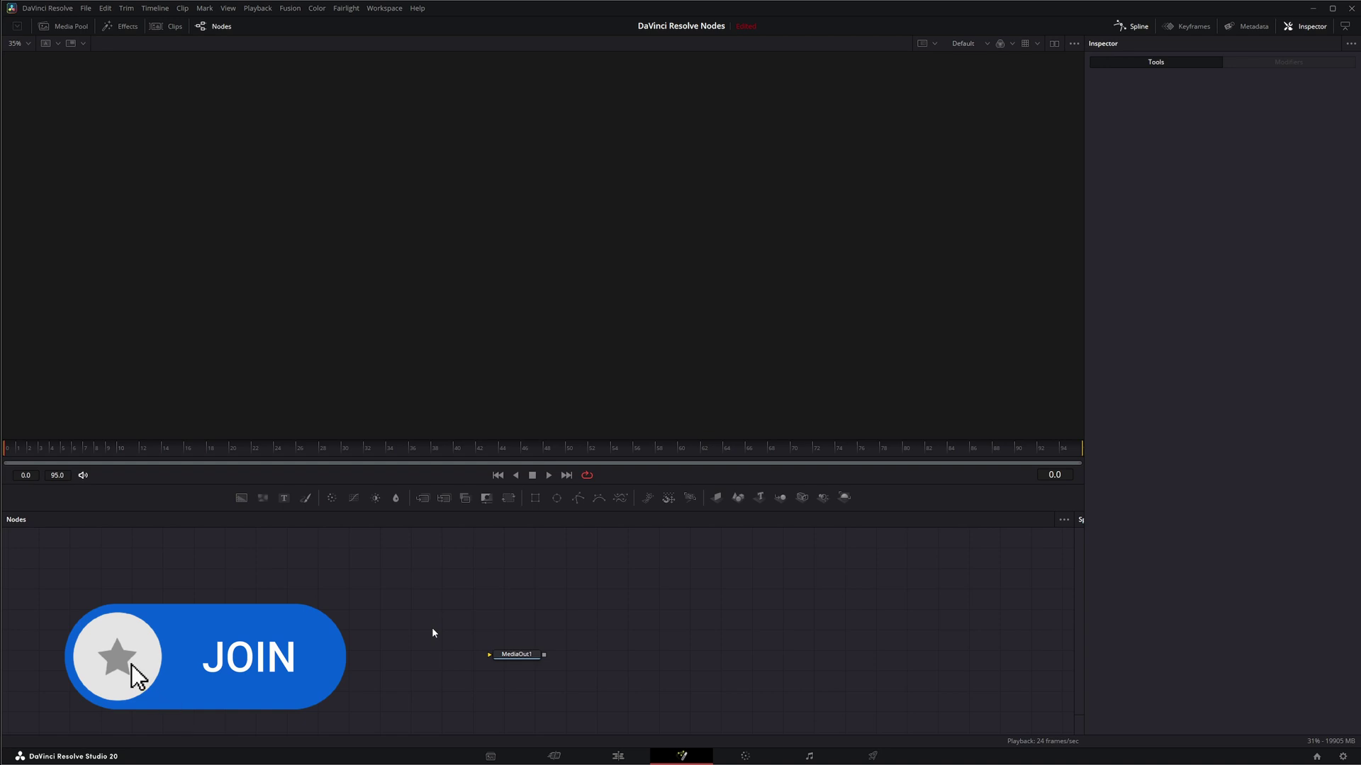
Add uRenderer and uShape nodes, with the shape feeding the renderer, and show the renderer's output in the viewer
key(shift+space)
text(urend)
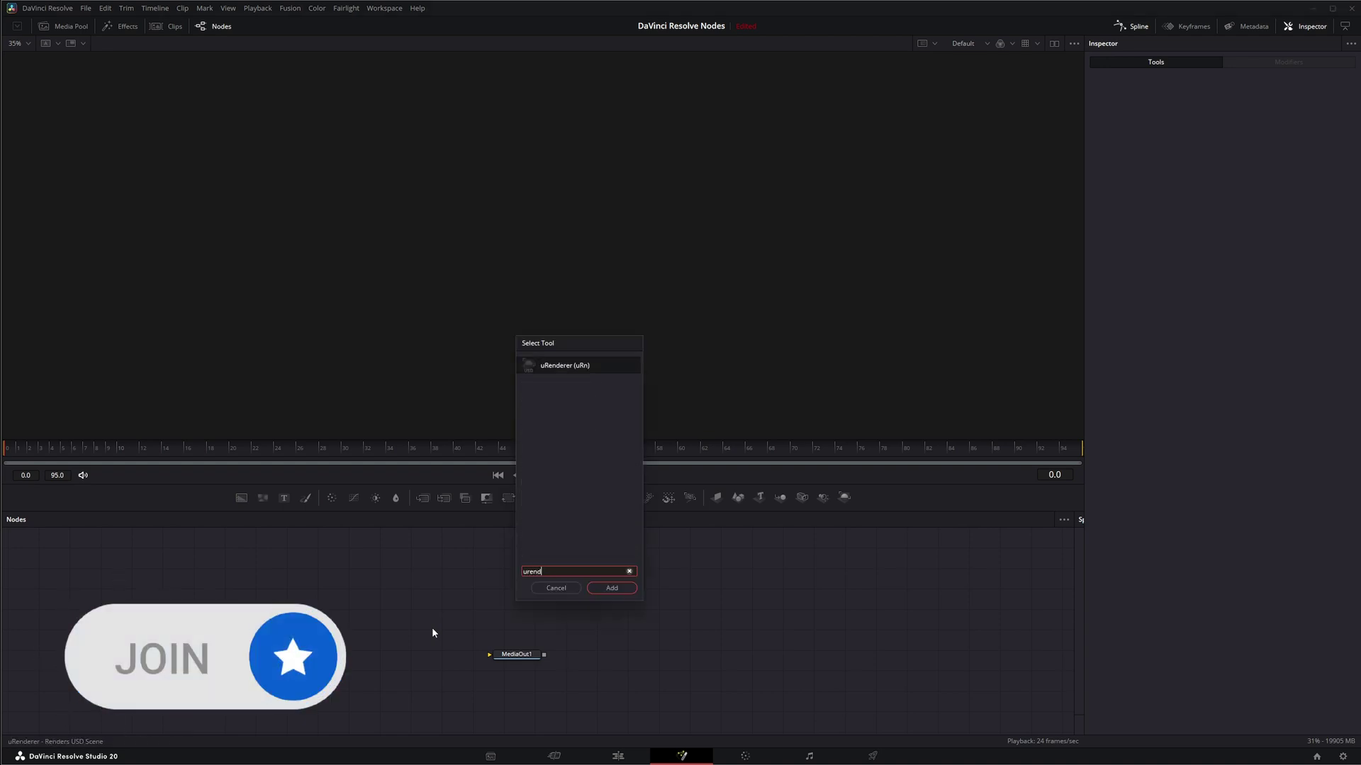
key(Return)
key(shift+space)
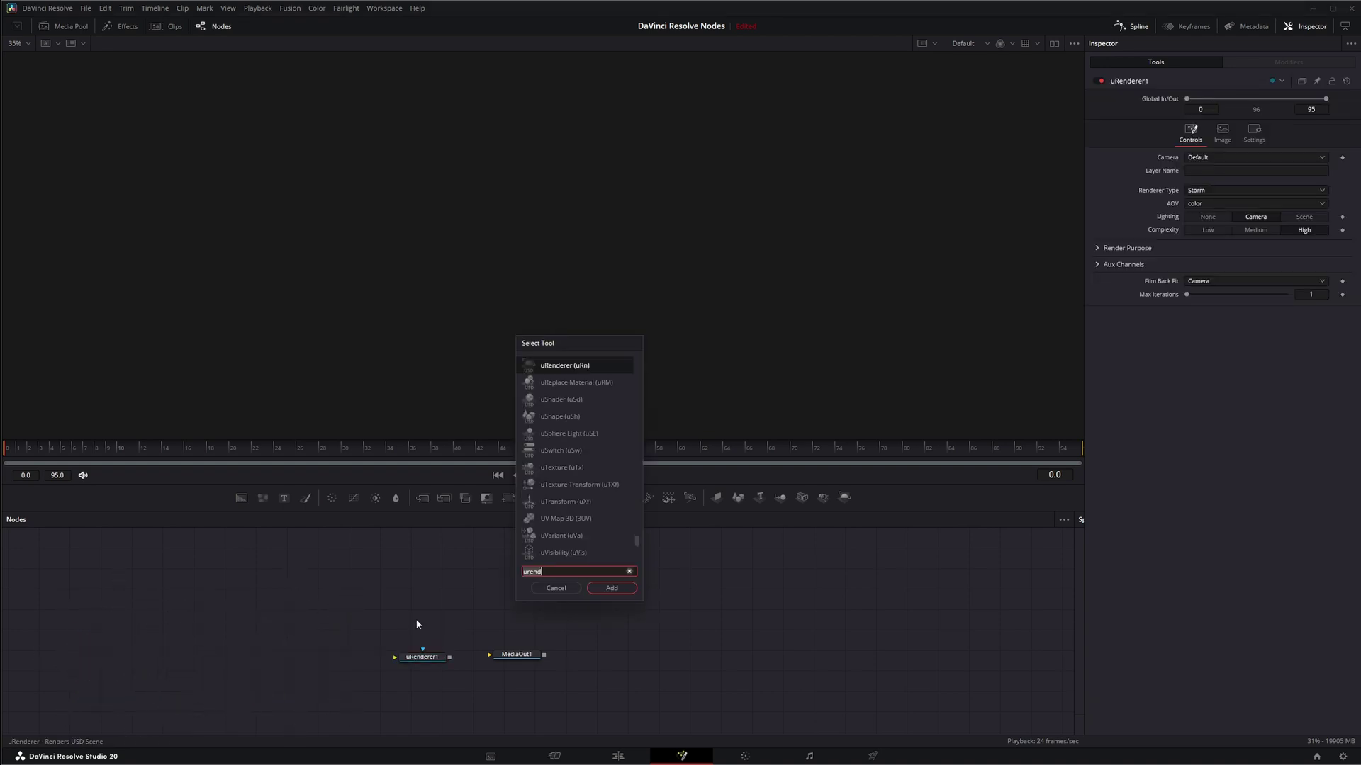
text(ushap)
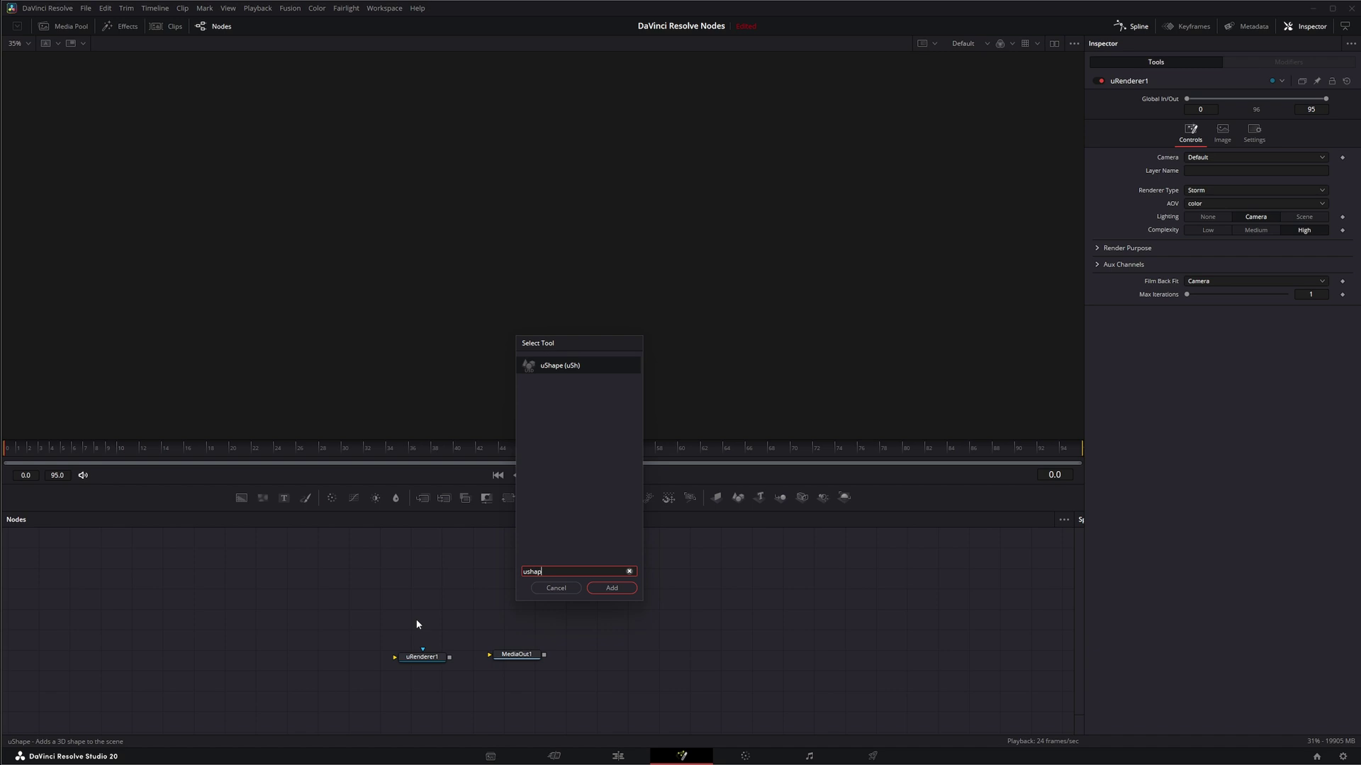
key(Return)
drag(416, 625, 313, 288)
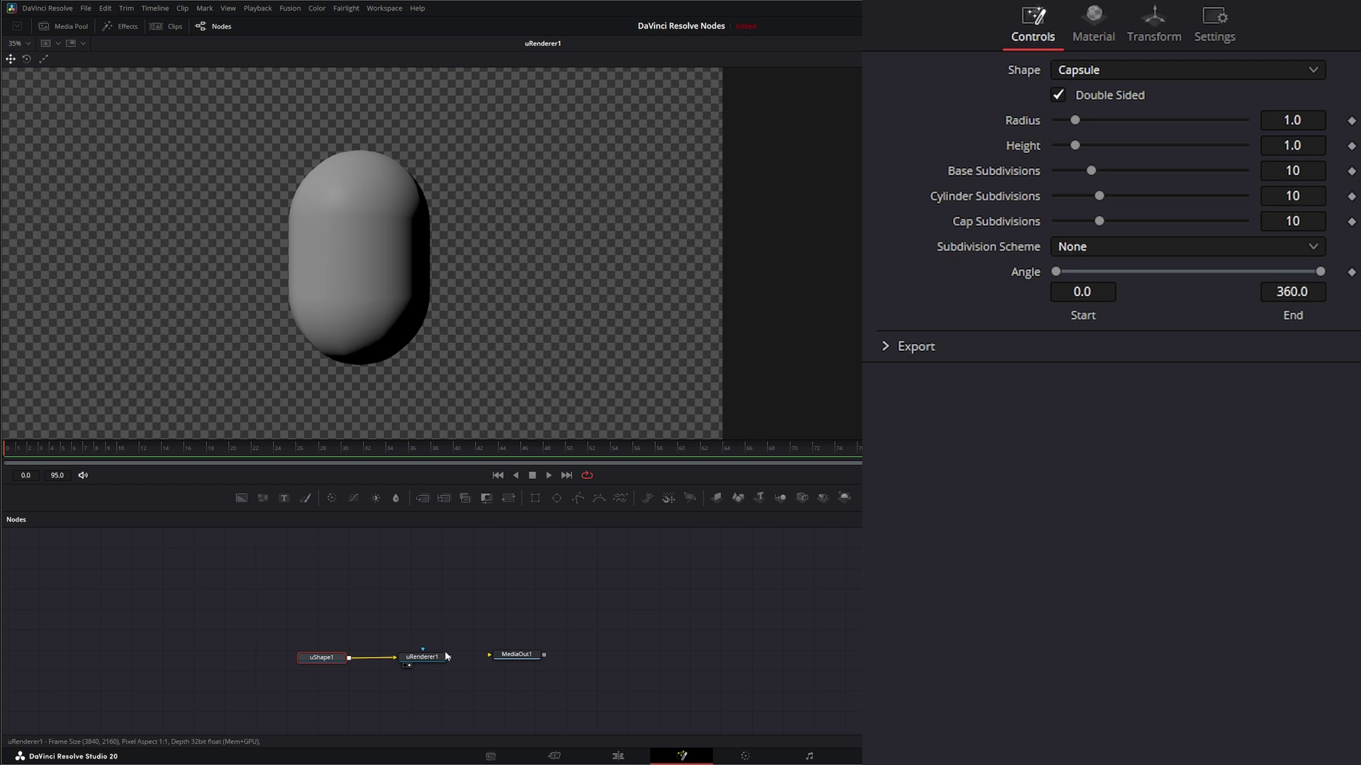
click(431, 660)
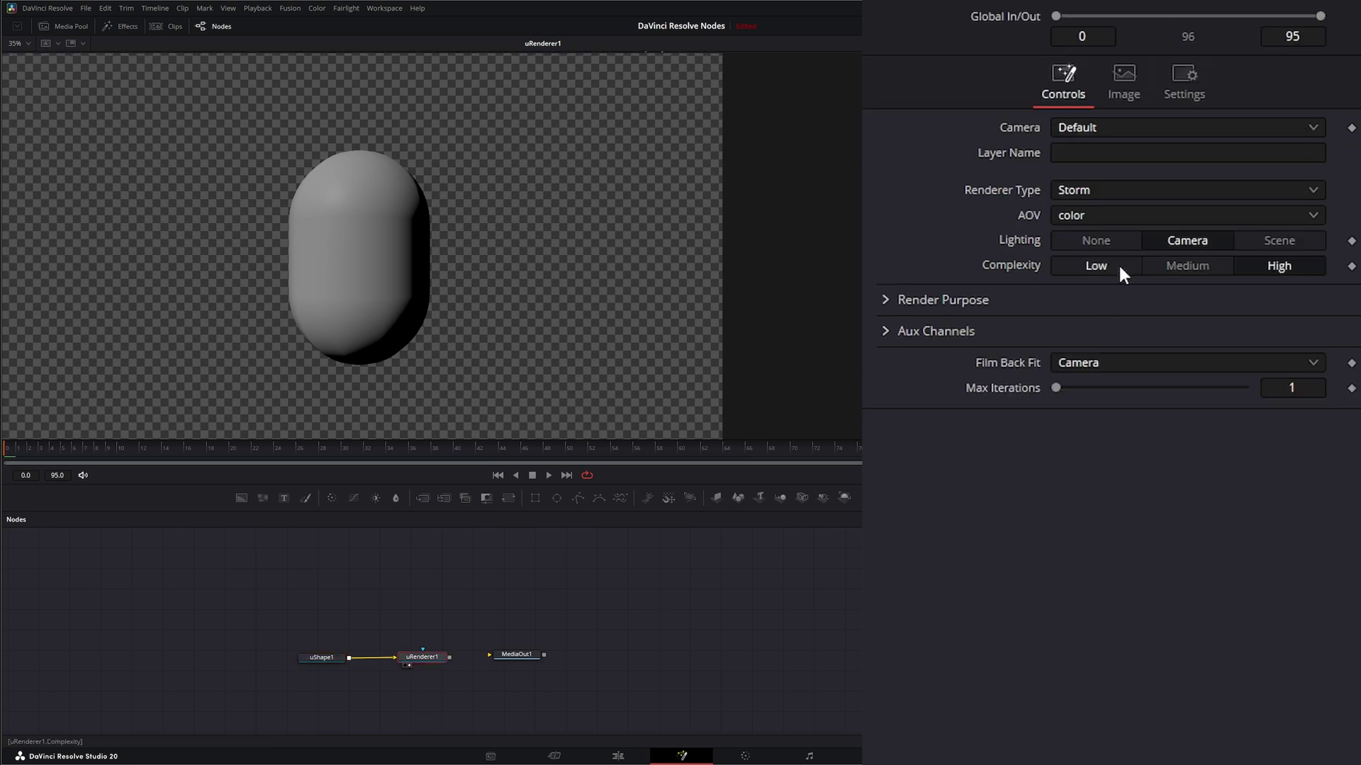
Set the uShape capsule's radius to 1.39 and height to 1.44, with 27 base, 25 cylinder and 24 cap subdivisions
click(322, 657)
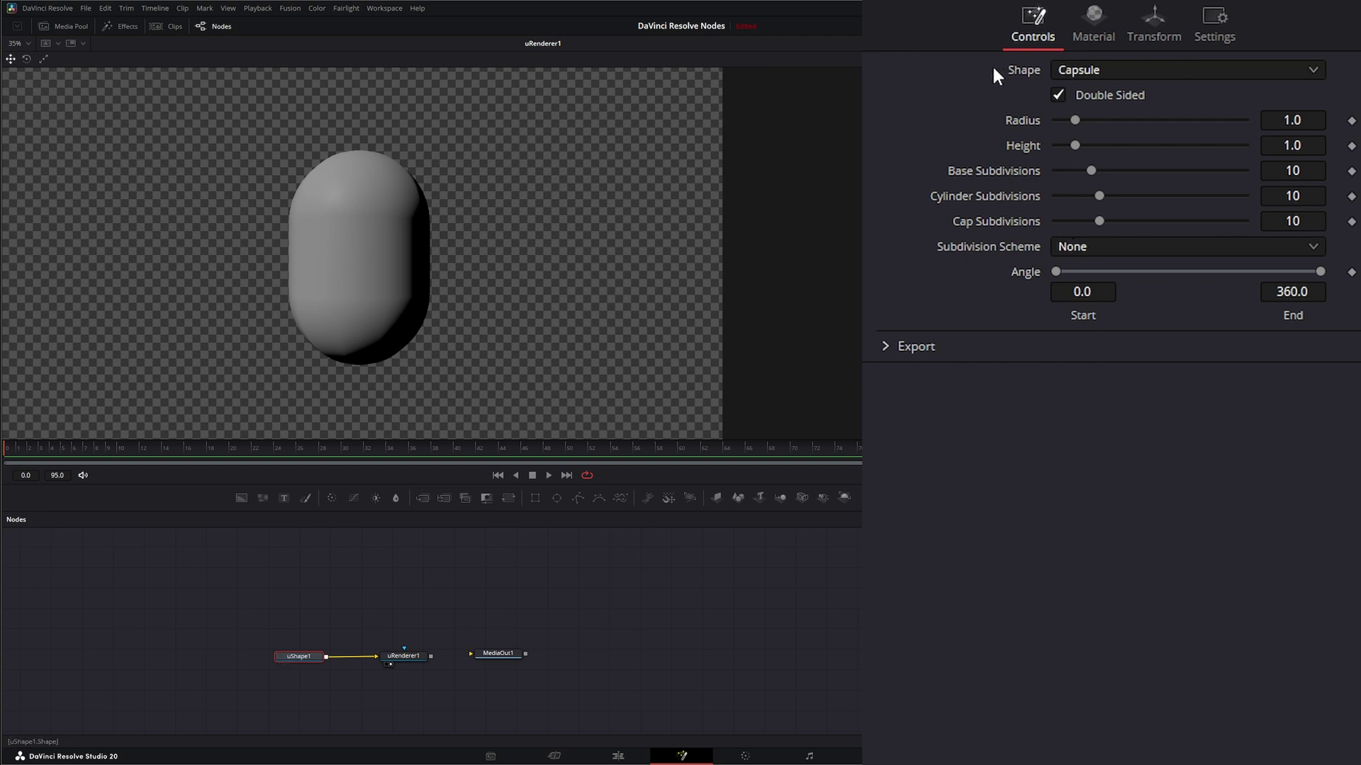
click(1082, 71)
click(1090, 97)
drag(1074, 118, 1178, 169)
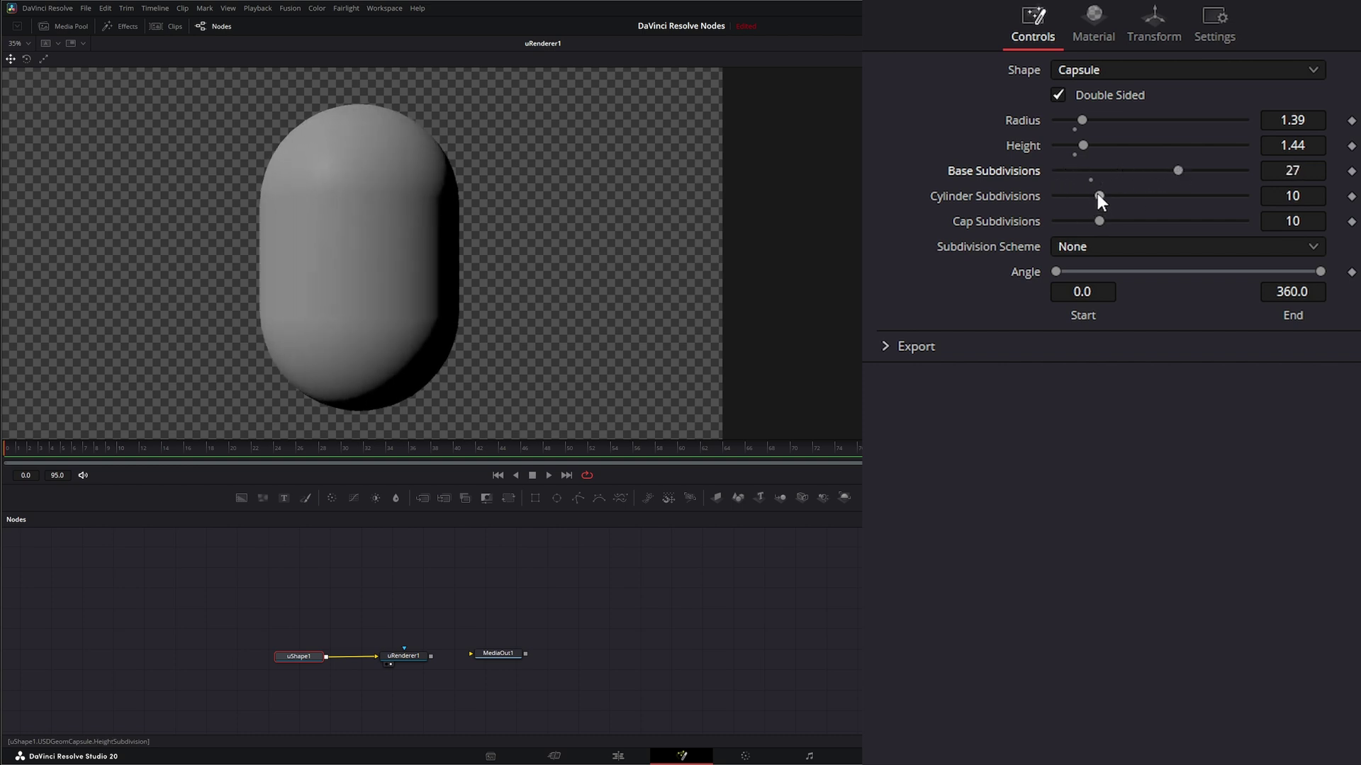
drag(1098, 196, 1212, 196)
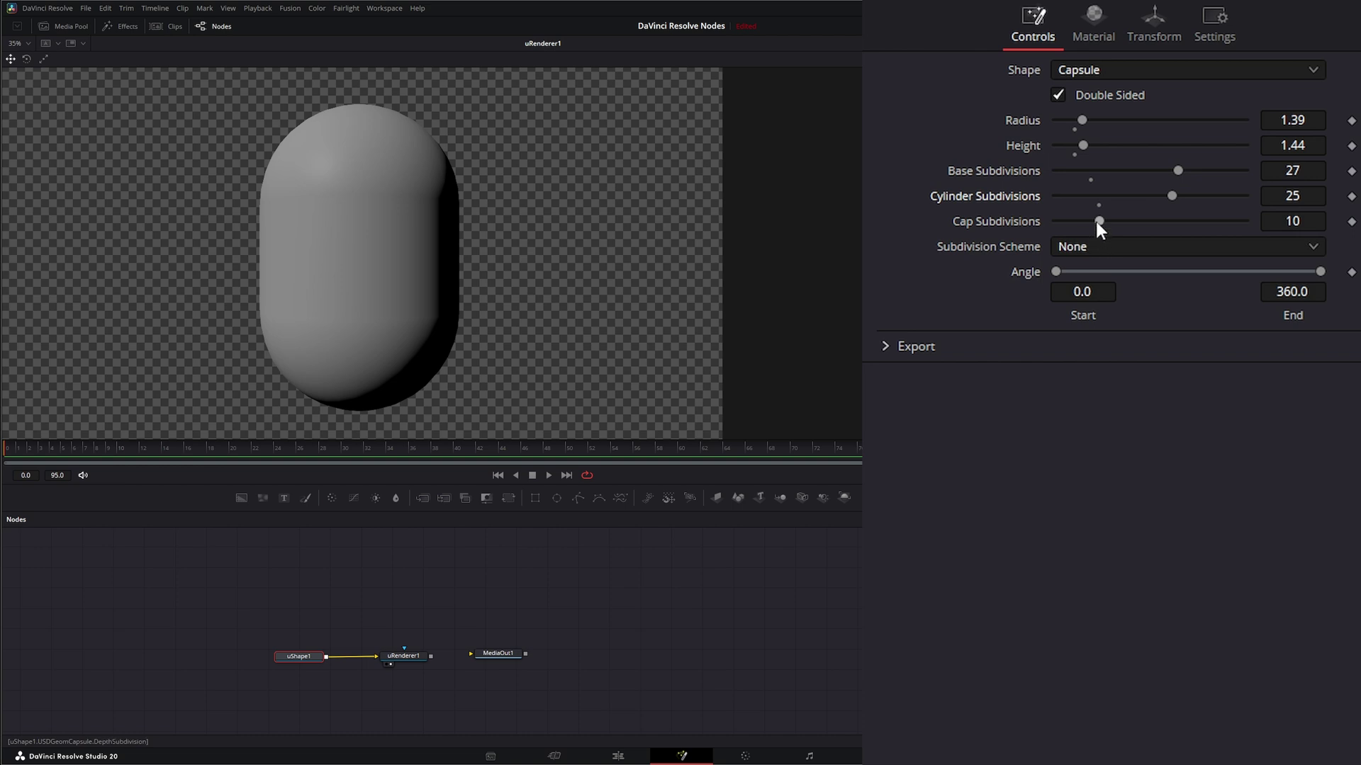
drag(1099, 221, 1166, 221)
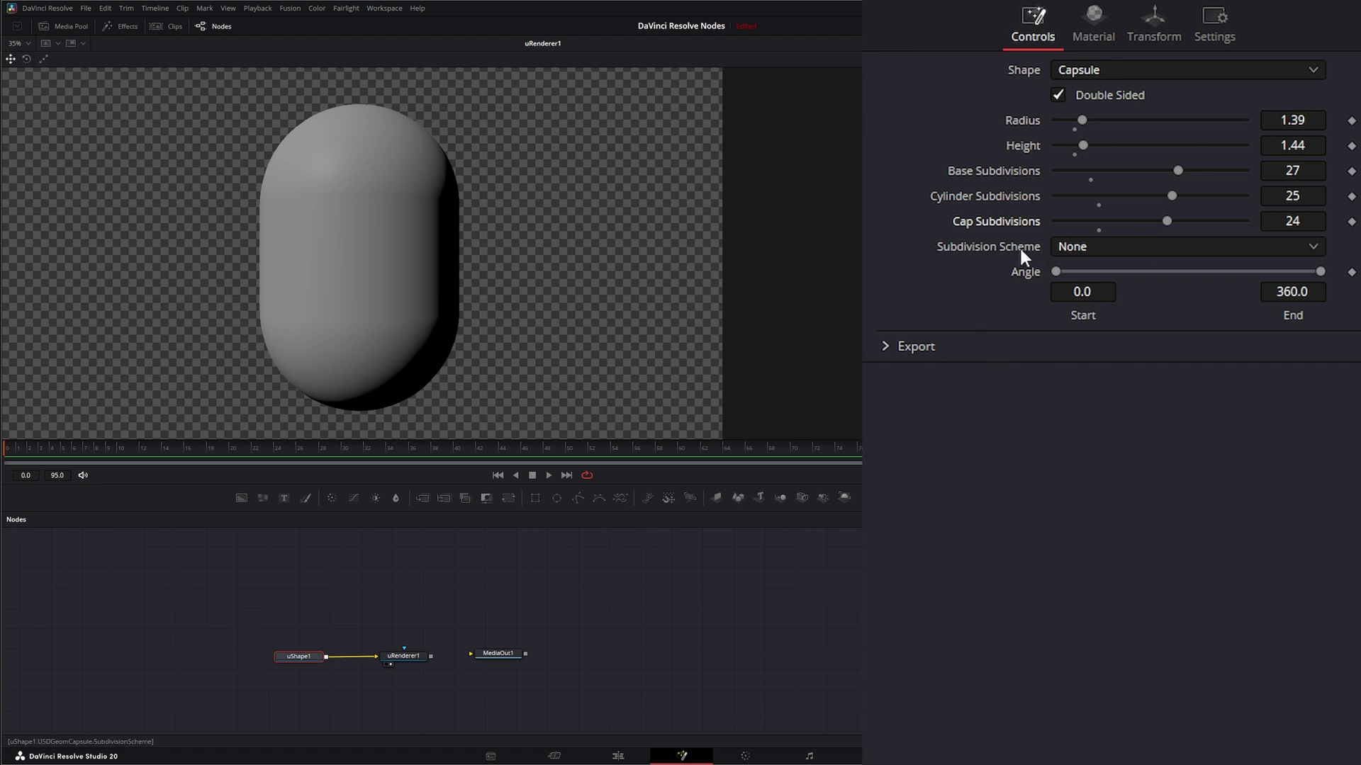
Try the Bilinear subdivision scheme on the capsule with 30 base subdivisions
click(1088, 249)
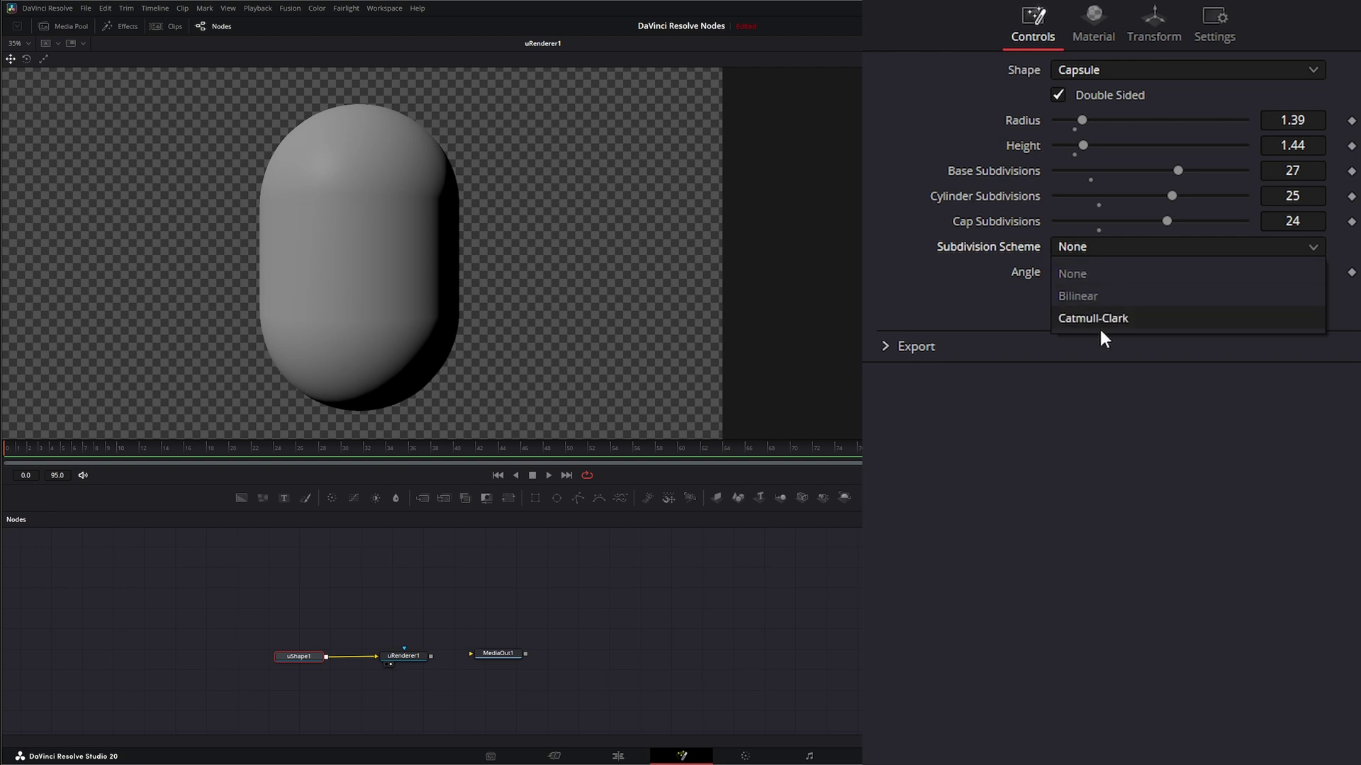
click(1087, 272)
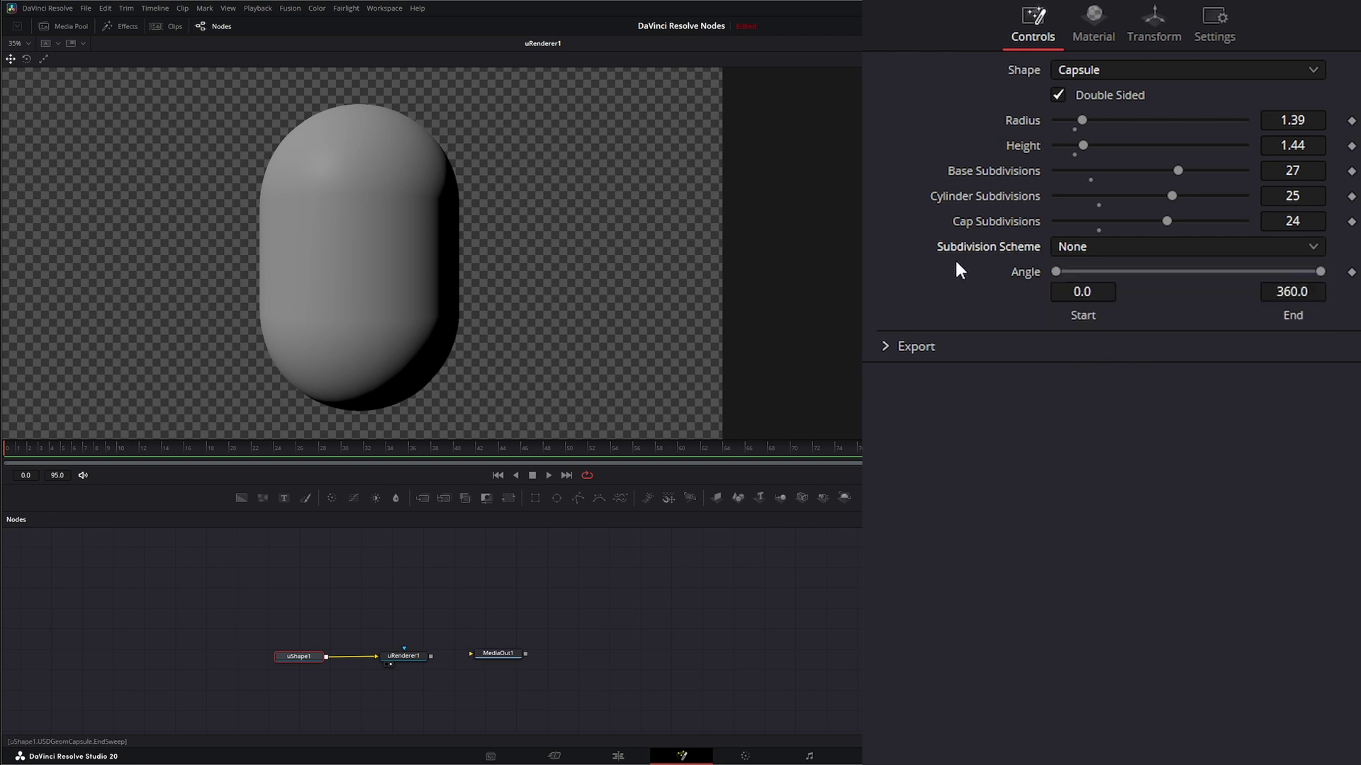
click(1080, 248)
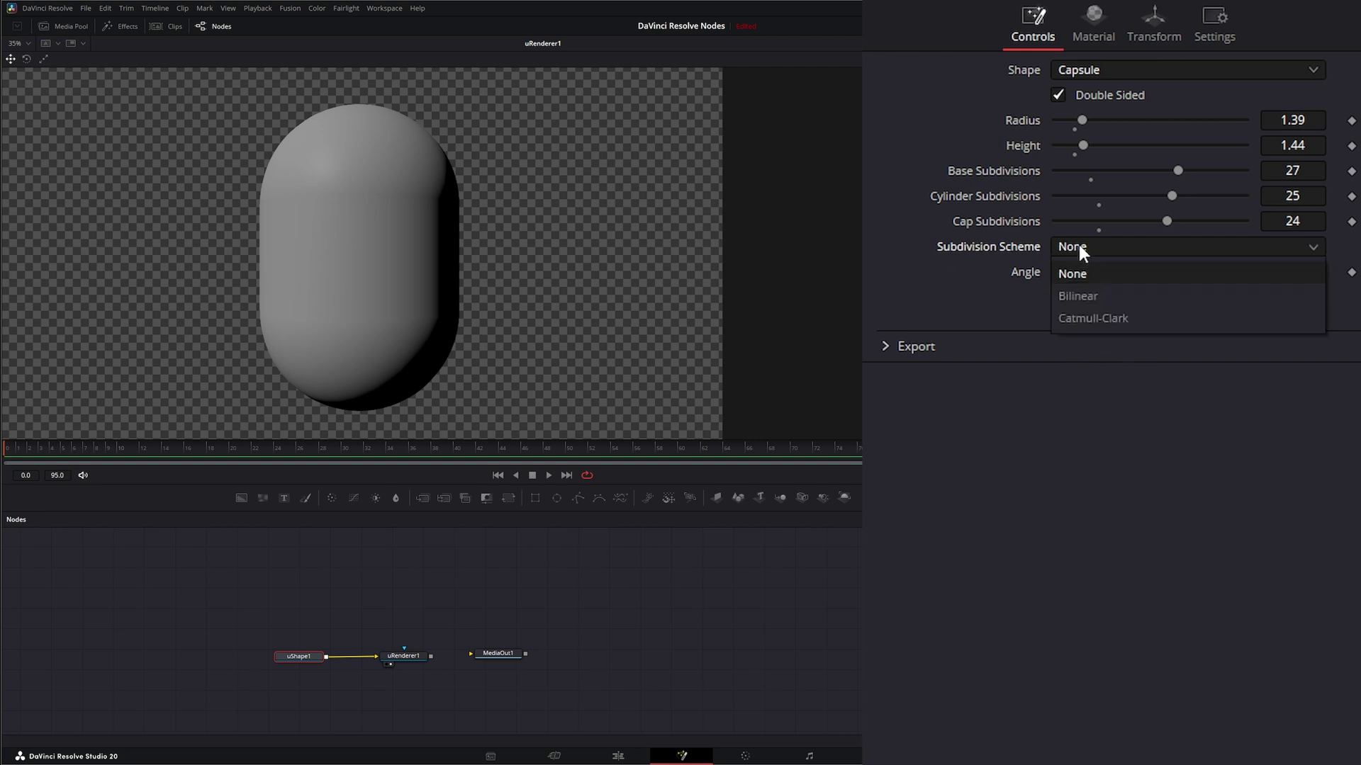
click(1083, 296)
mouse_move(1177, 170)
mouse_down()
mouse_move(1311, 170)
mouse_move(1131, 182)
mouse_move(1231, 179)
mouse_move(1173, 184)
mouse_move(1197, 181)
mouse_up()
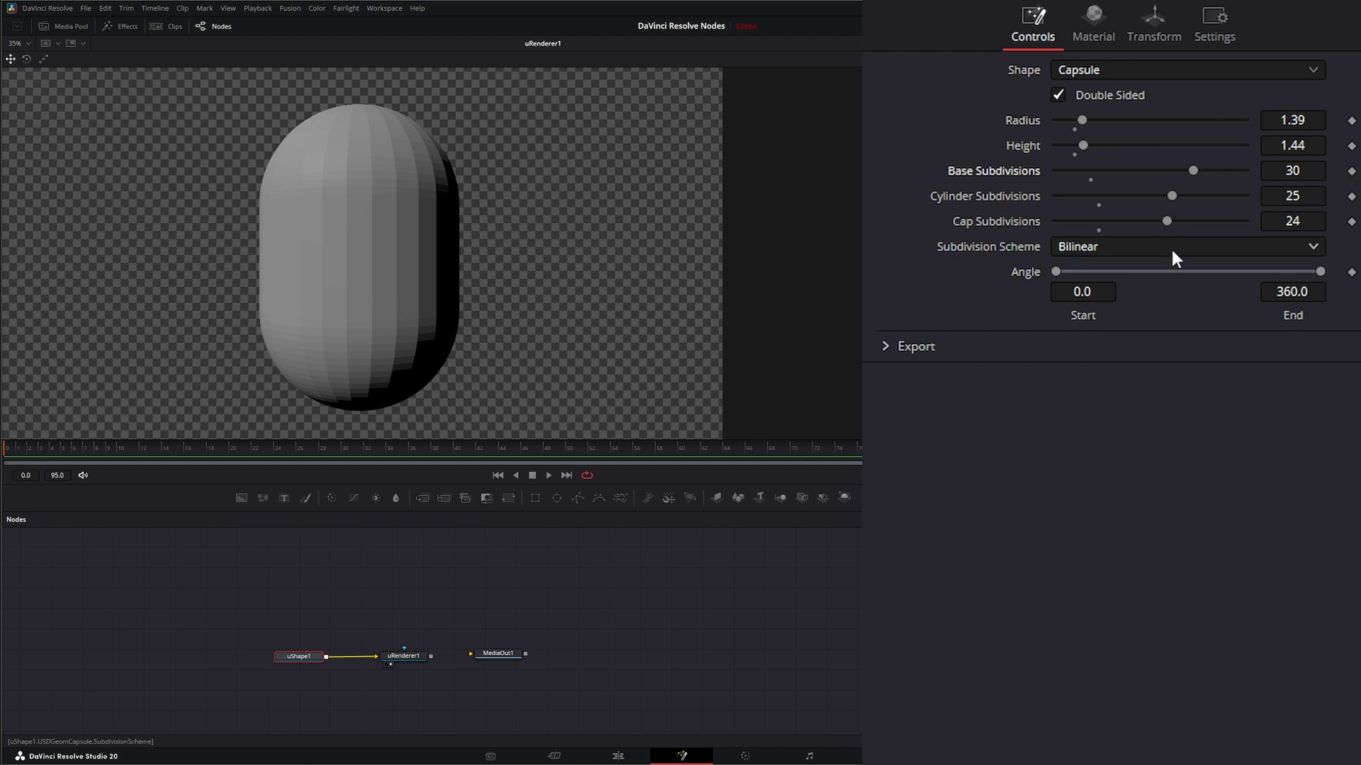
Try the Catmull-Clark subdivision scheme with 28 base subdivisions, comparing the Smooth and Catmull-Clark triangle subdivision rules
click(1122, 247)
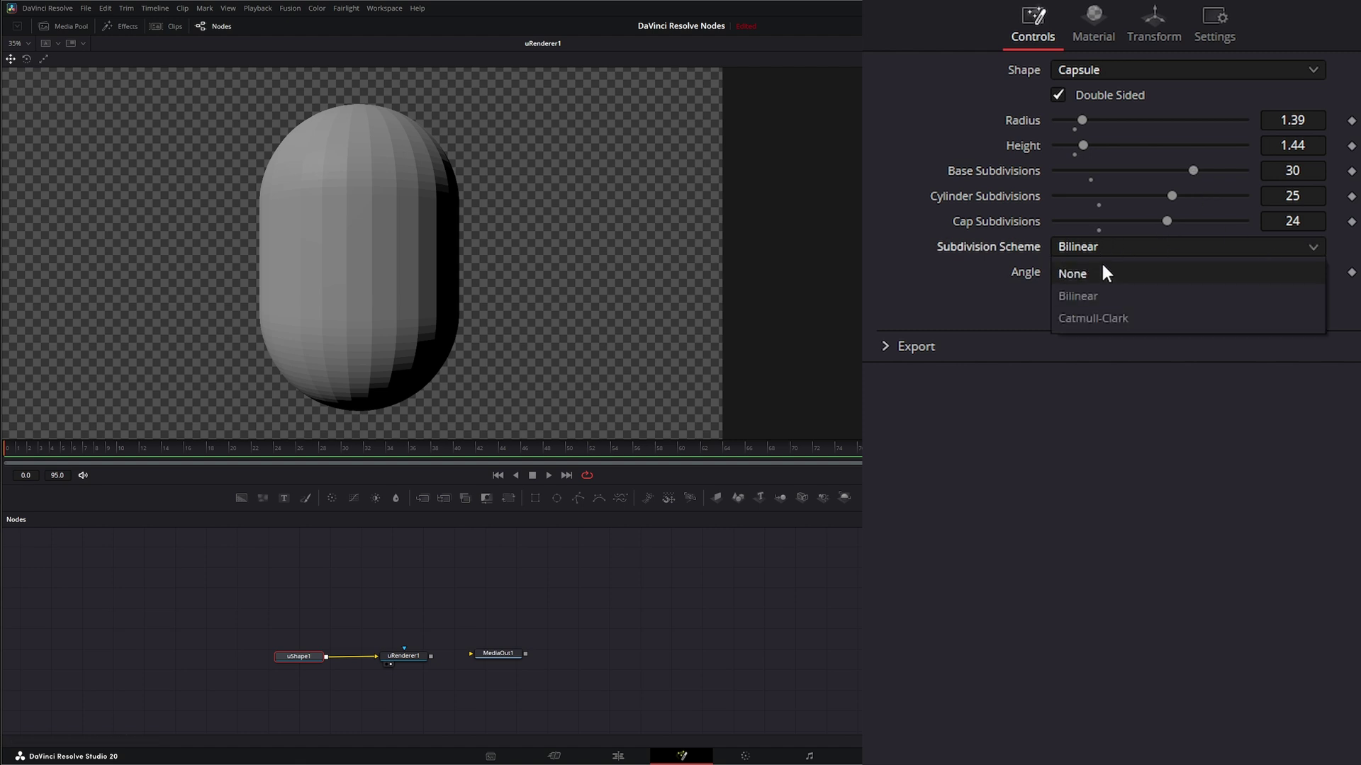
click(1141, 320)
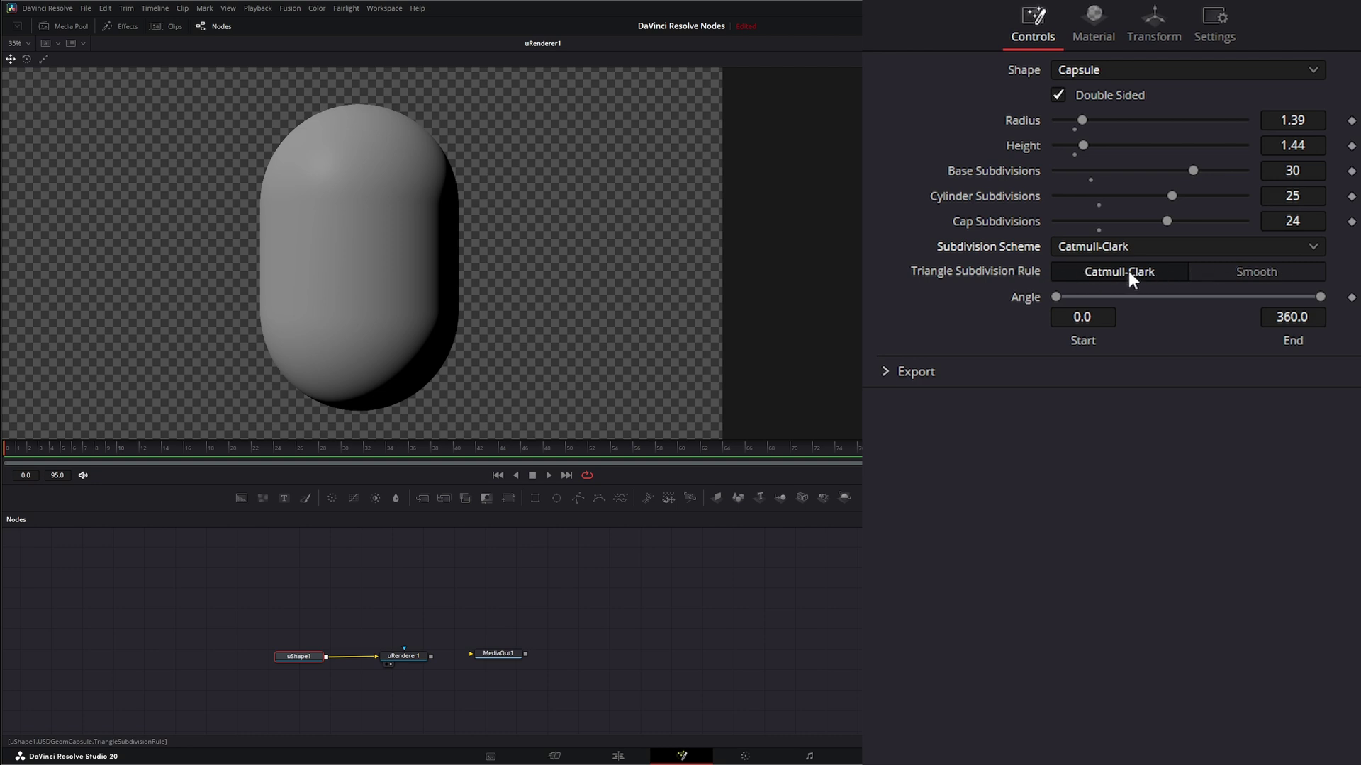
click(1254, 272)
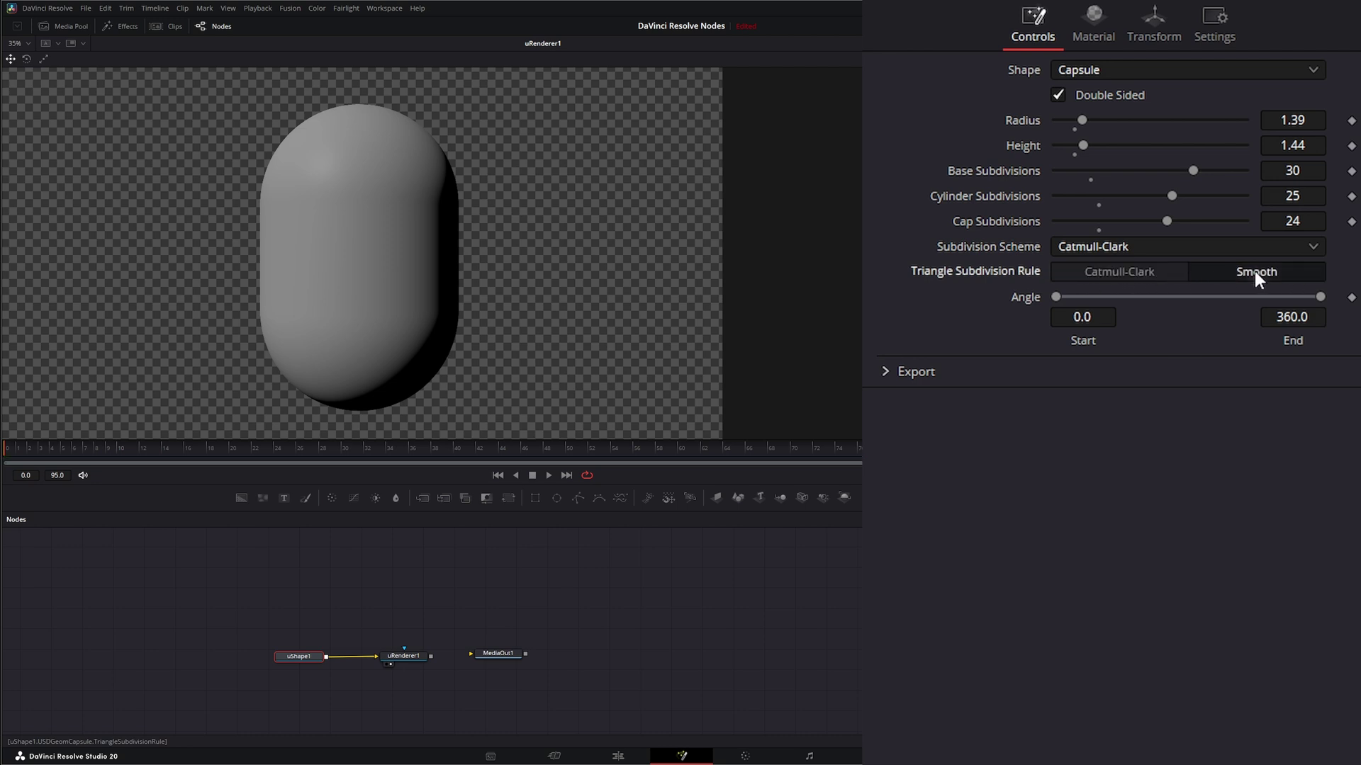
click(1132, 272)
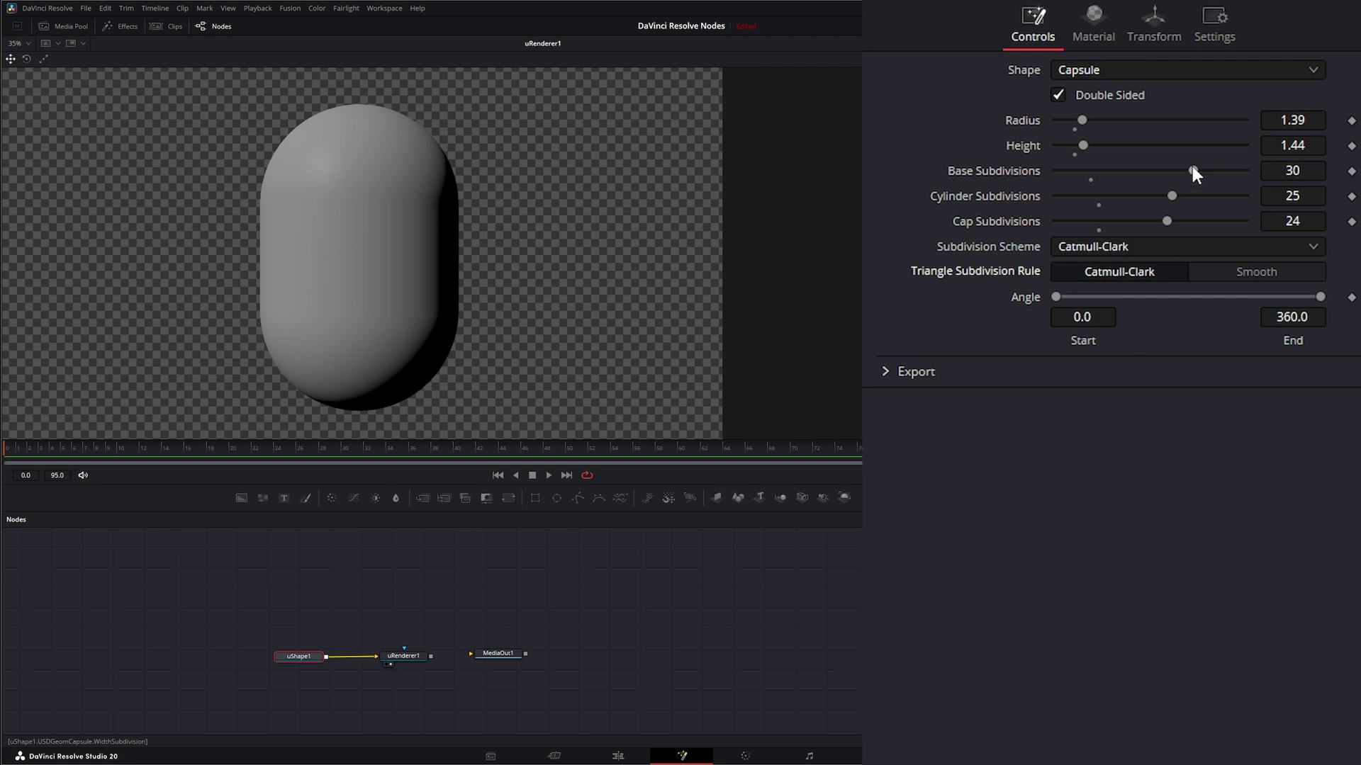
mouse_move(1192, 169)
mouse_down()
mouse_move(1098, 165)
mouse_move(1209, 164)
mouse_move(1183, 170)
mouse_up()
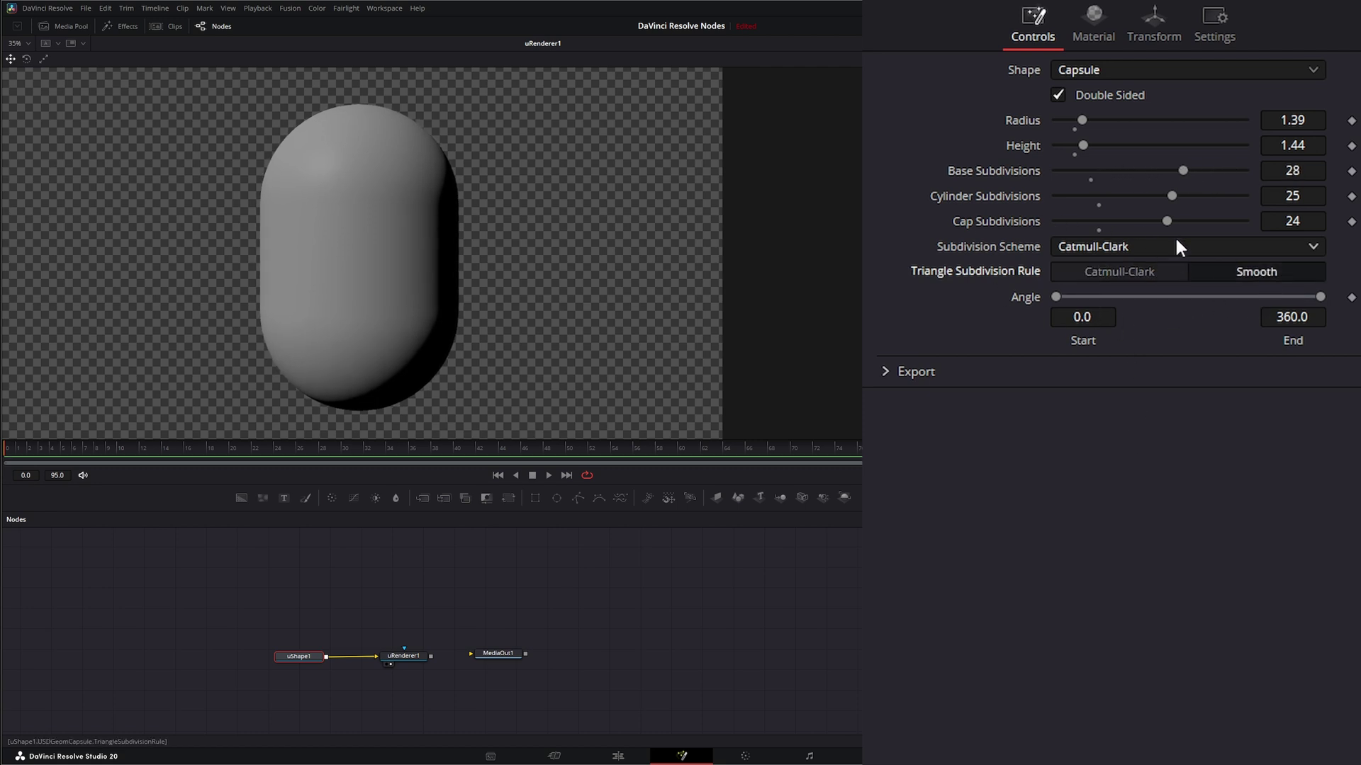
click(1149, 270)
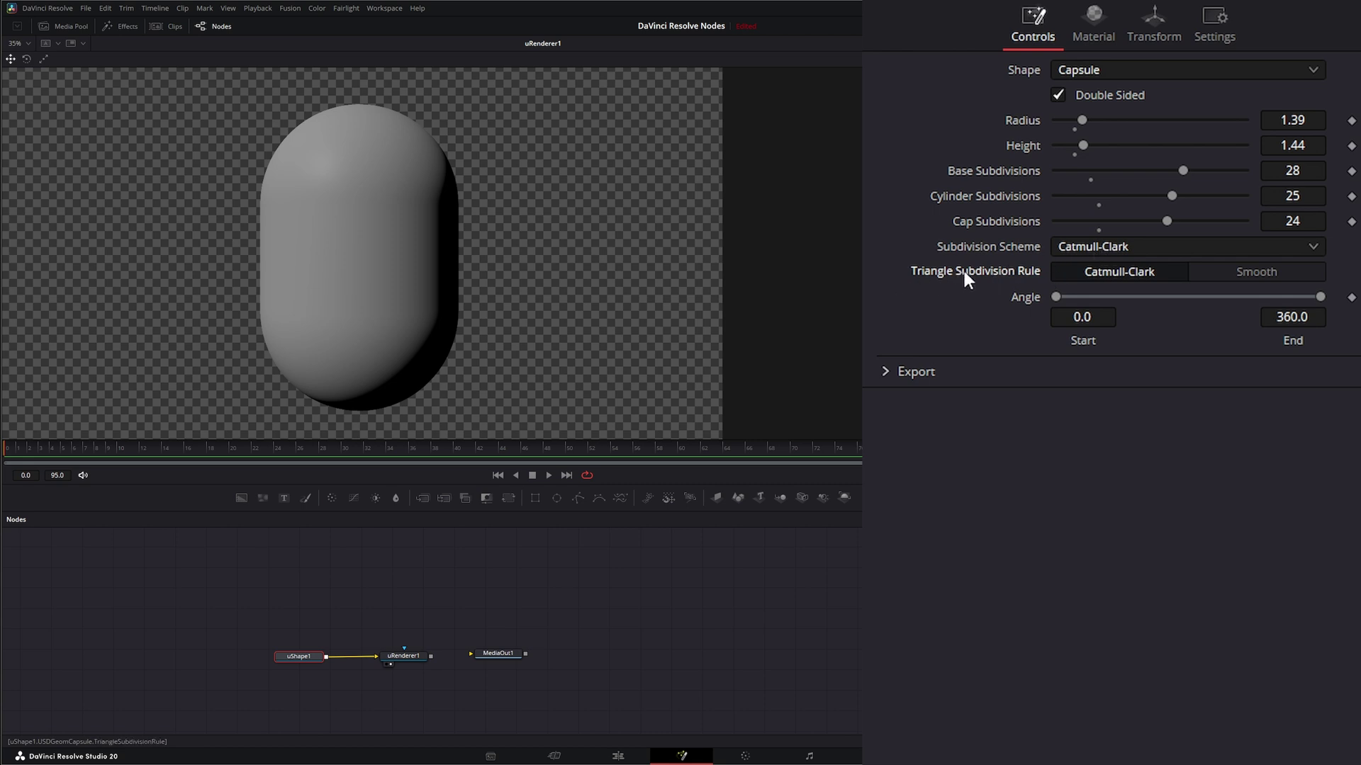
Set the capsule's subdivision scheme to None with 40 base, 37 cylinder and 40 cap subdivisions
click(1108, 246)
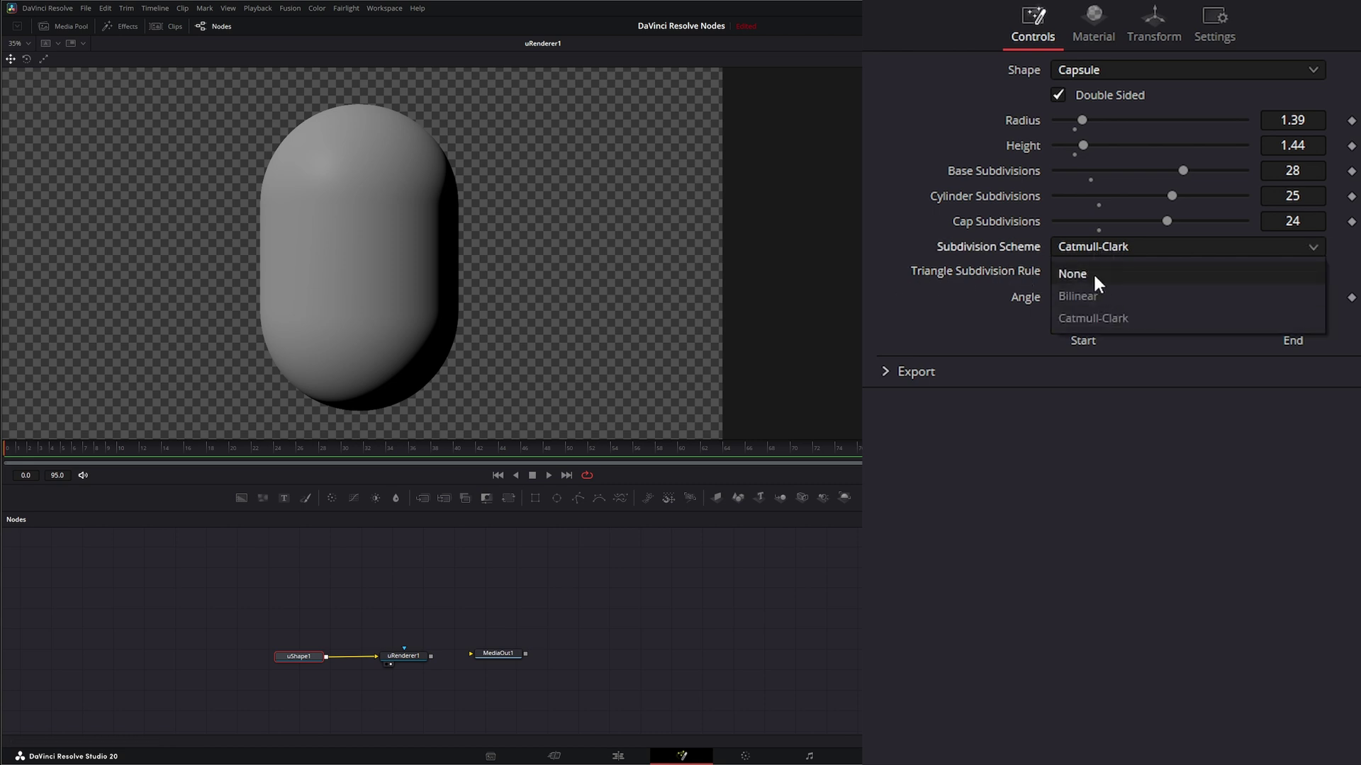
click(1093, 273)
drag(1184, 170, 1222, 221)
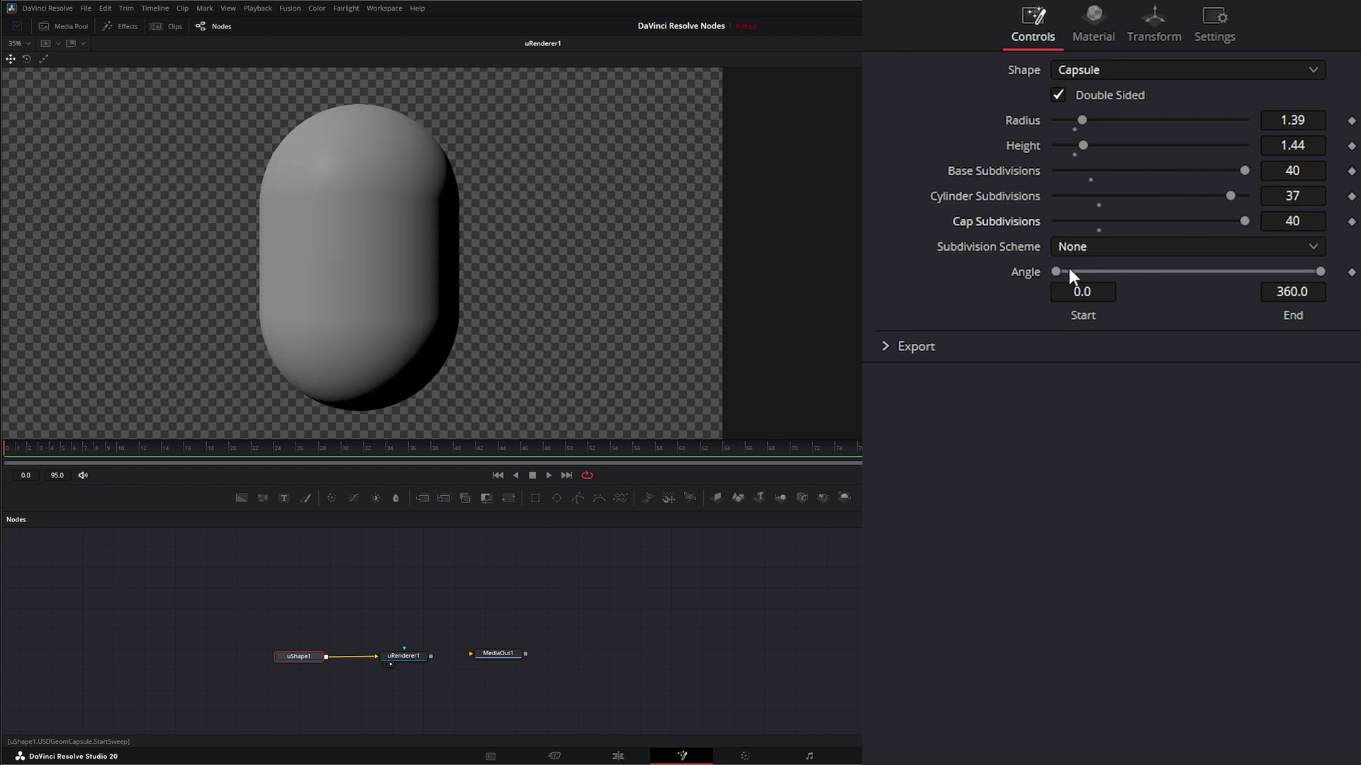
Cut the capsule open with a start angle of 131 and compare it with Double Sided off and on
drag(1057, 271, 1147, 262)
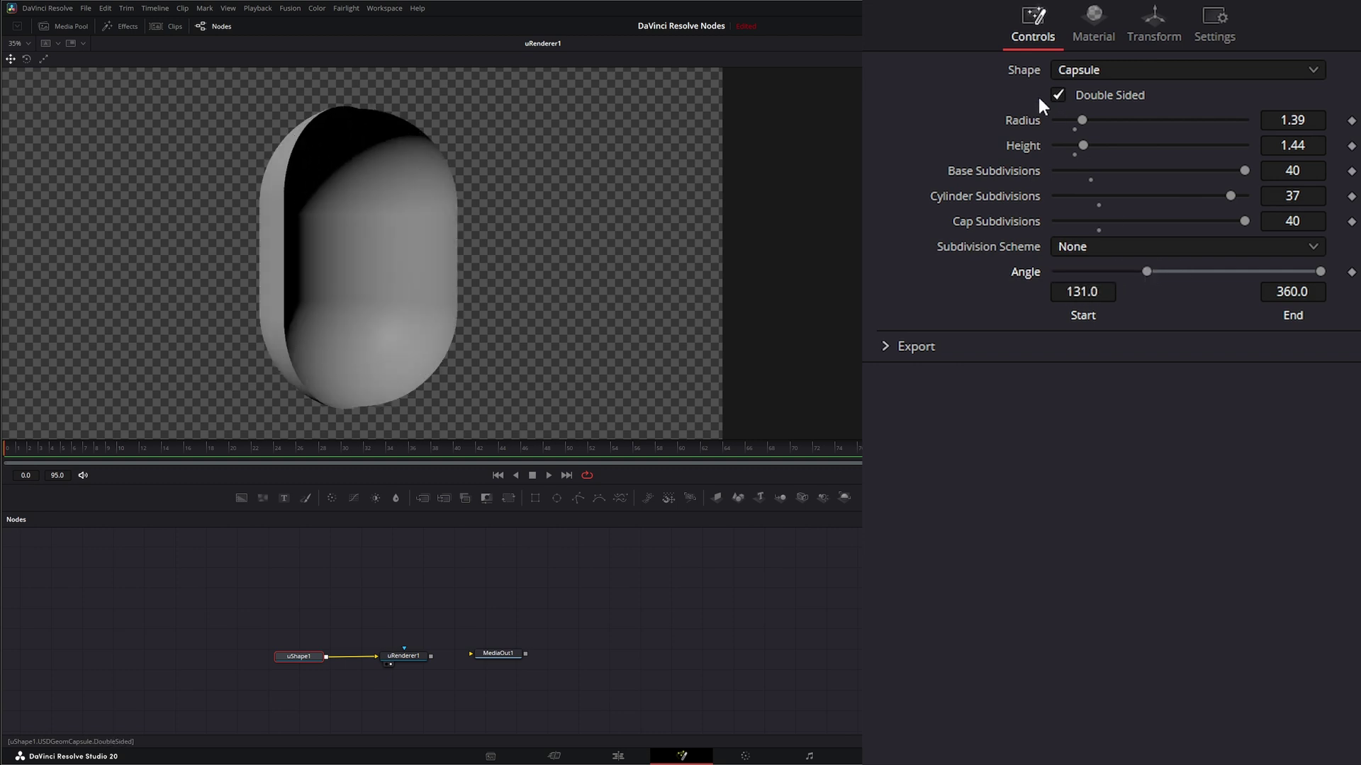
click(1059, 95)
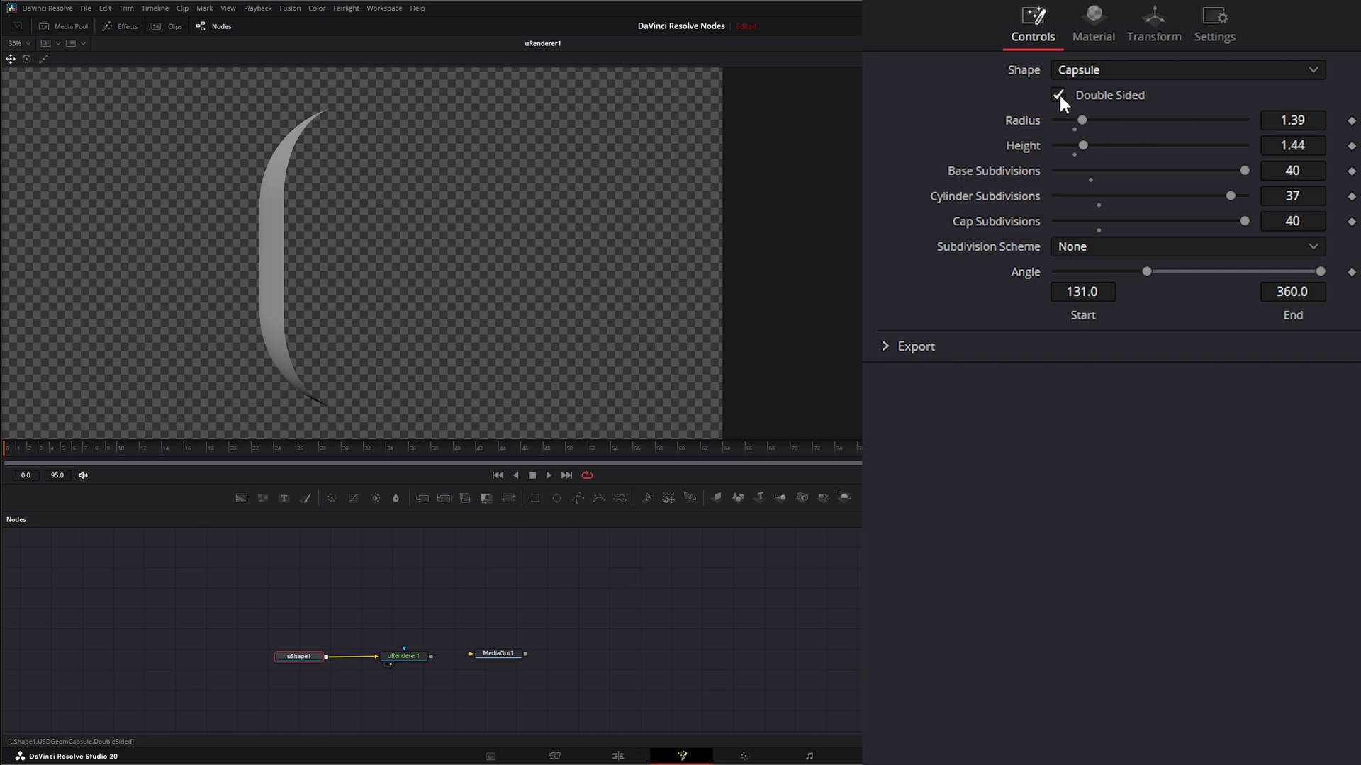
click(1059, 93)
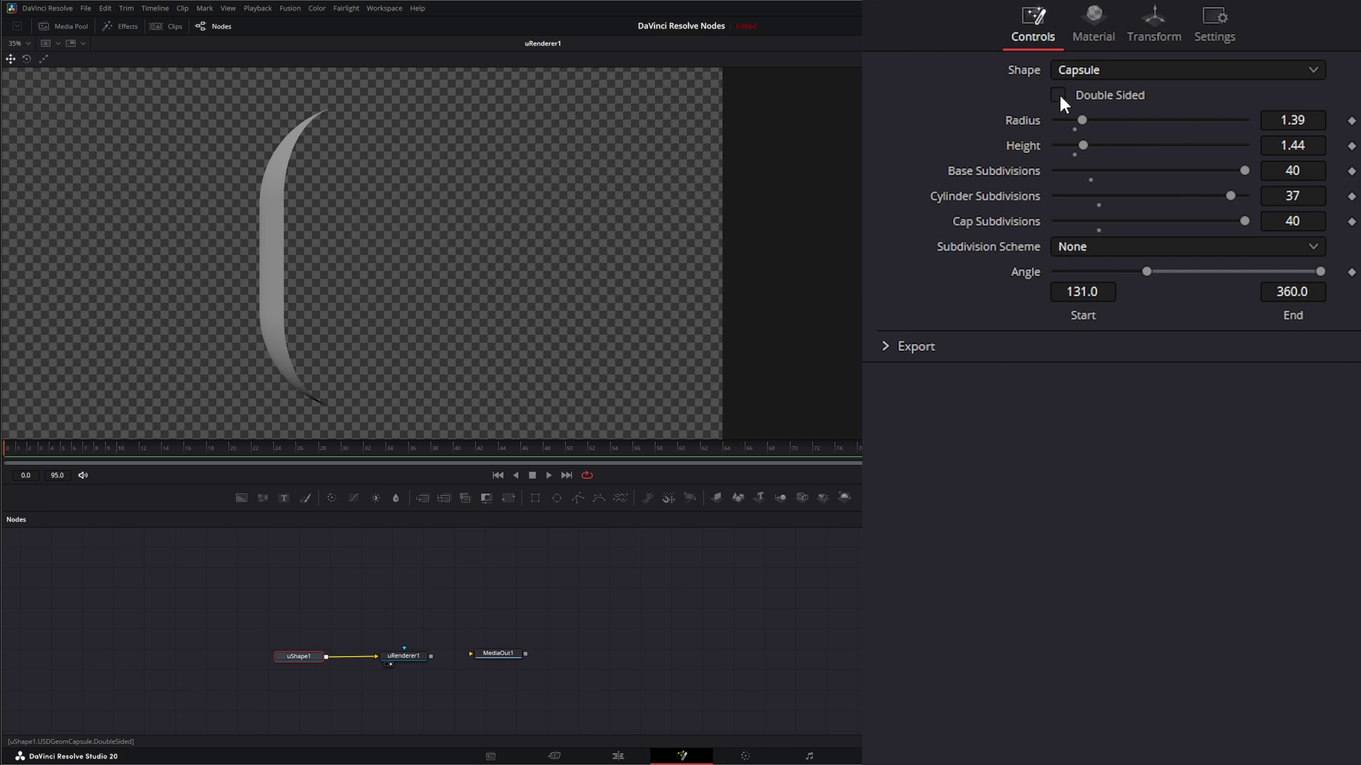
click(1059, 93)
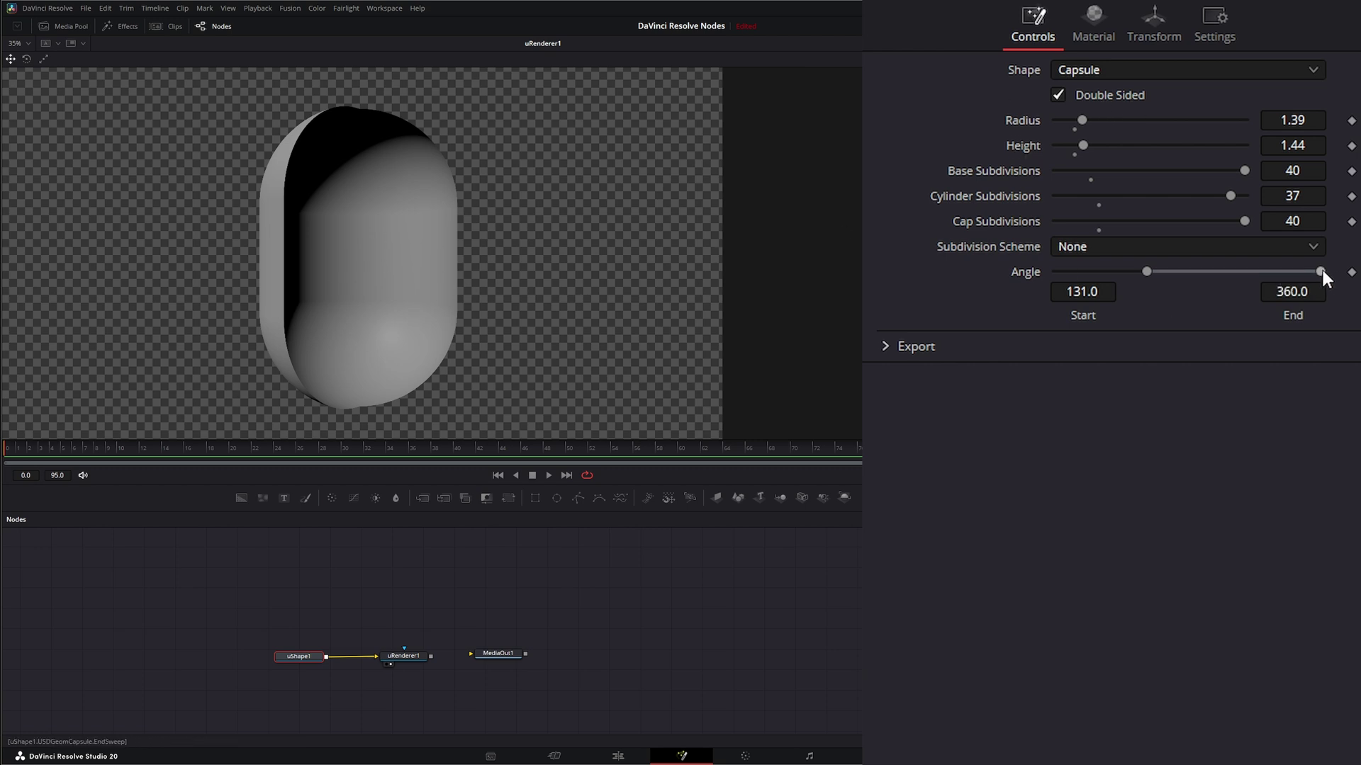
Restore the capsule's full angle range of 0 to 360 and look at its export options
mouse_move(1322, 270)
mouse_down()
mouse_move(1230, 270)
mouse_move(1333, 267)
mouse_up()
drag(1143, 270, 1014, 275)
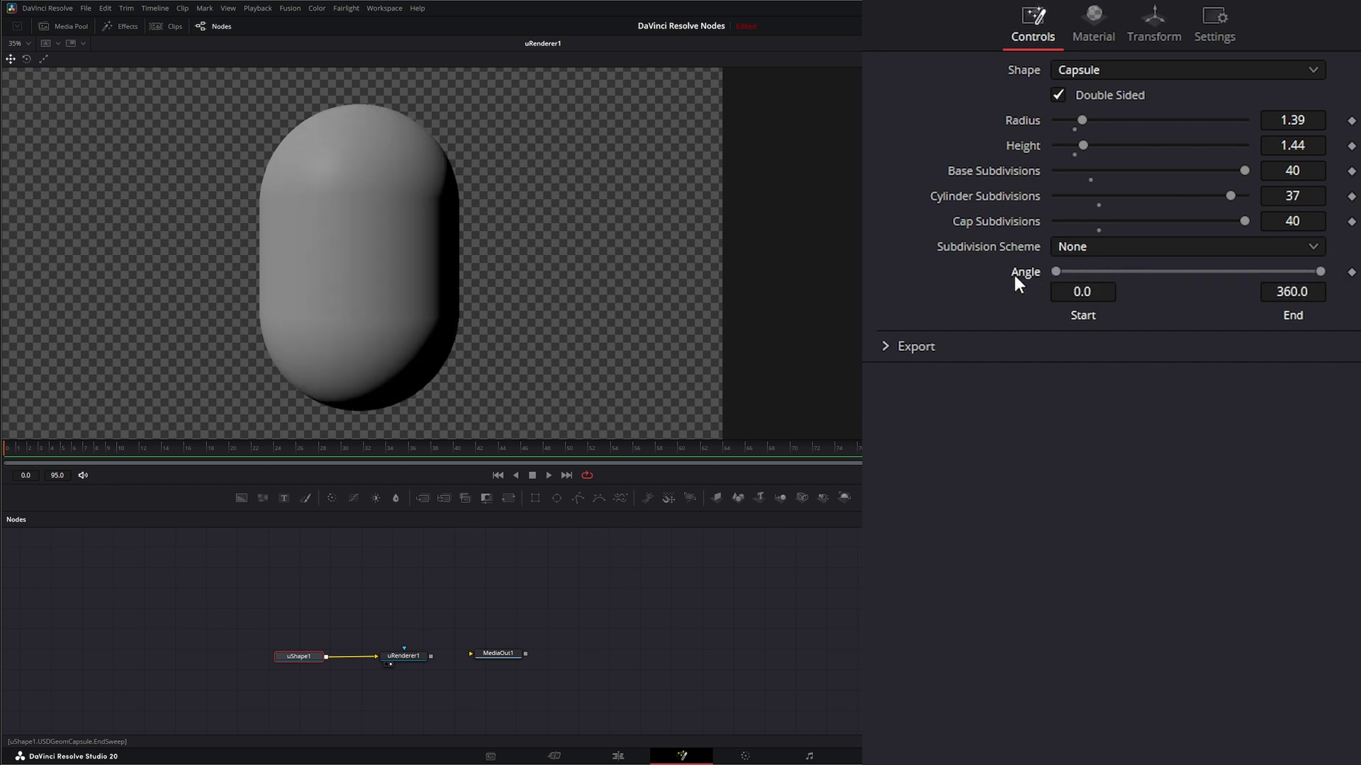
click(885, 344)
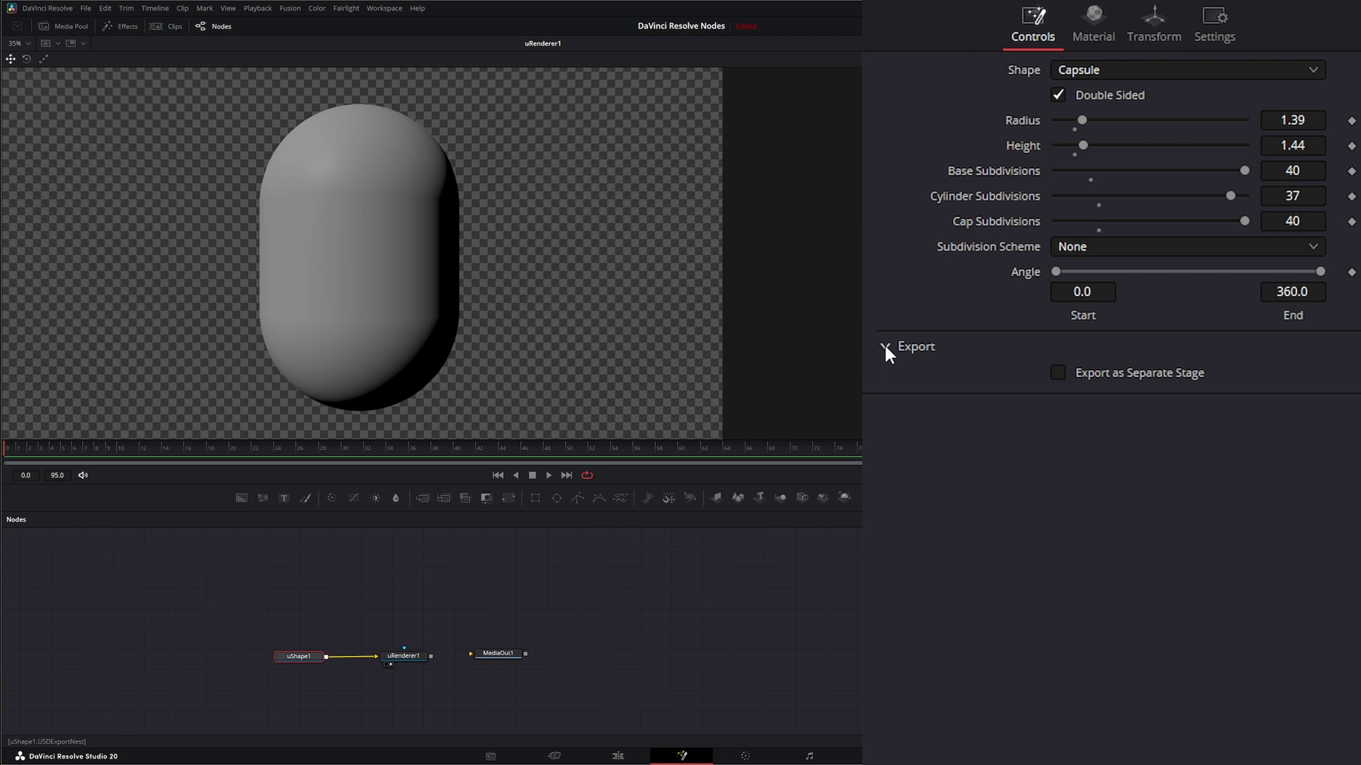
click(885, 343)
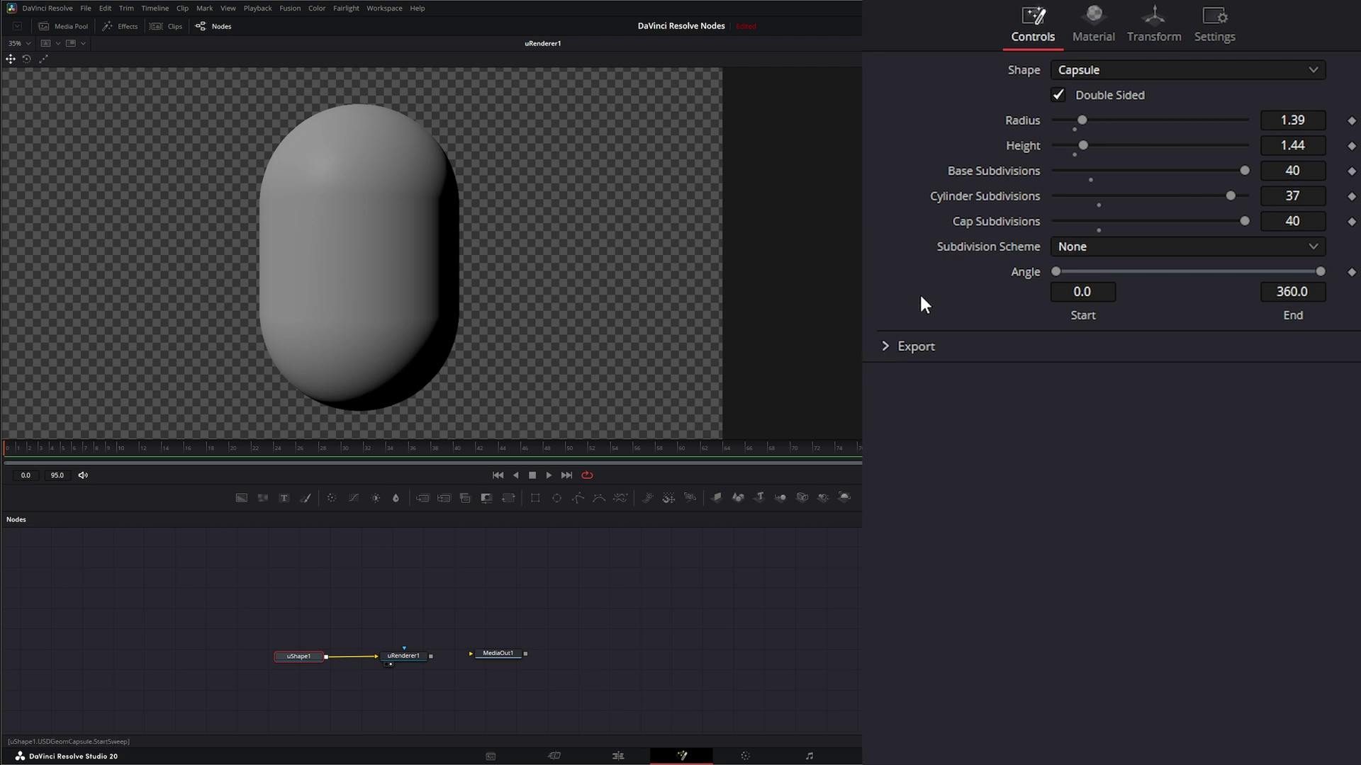
Try translating the capsule along X, Y and Z, with Z at -0.4, and reset all three values to 0
click(1157, 14)
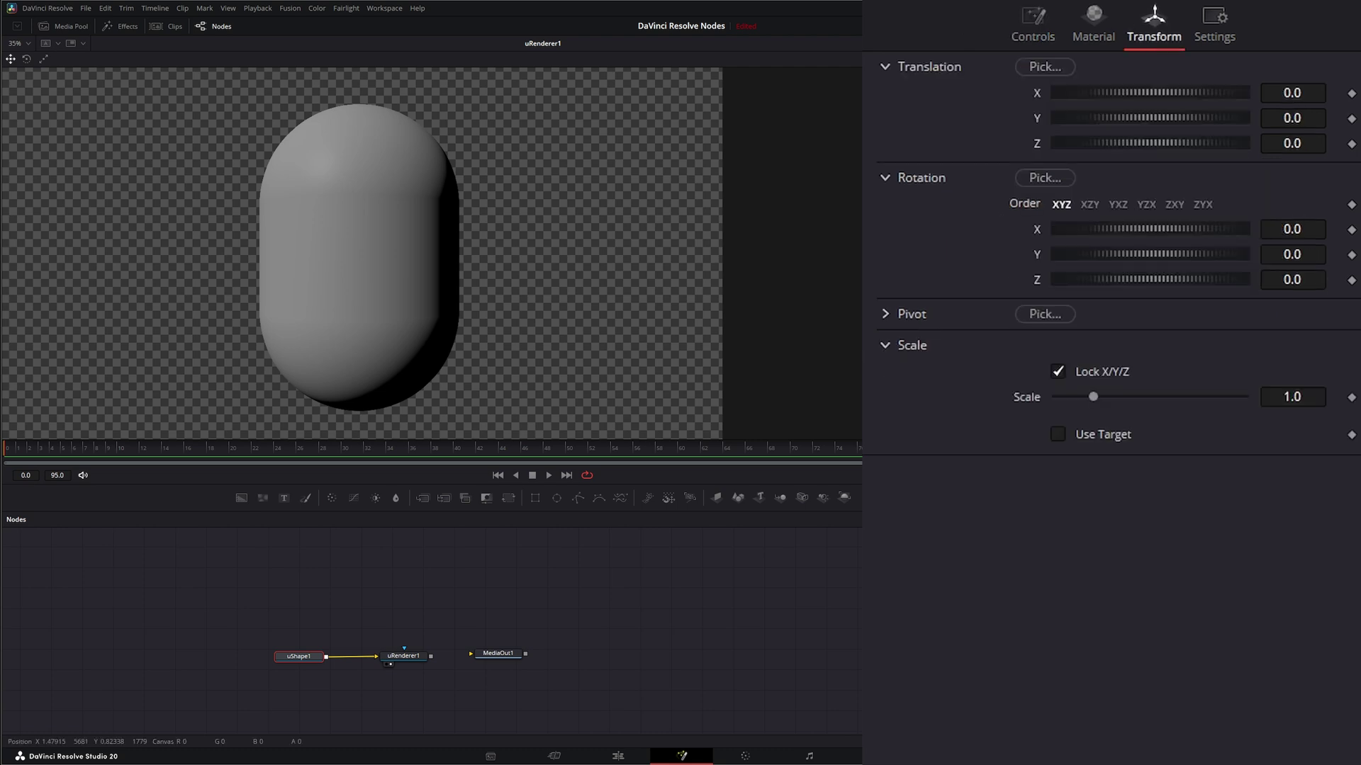
drag(1116, 87, 1057, 147)
double_click(1037, 91)
double_click(1037, 118)
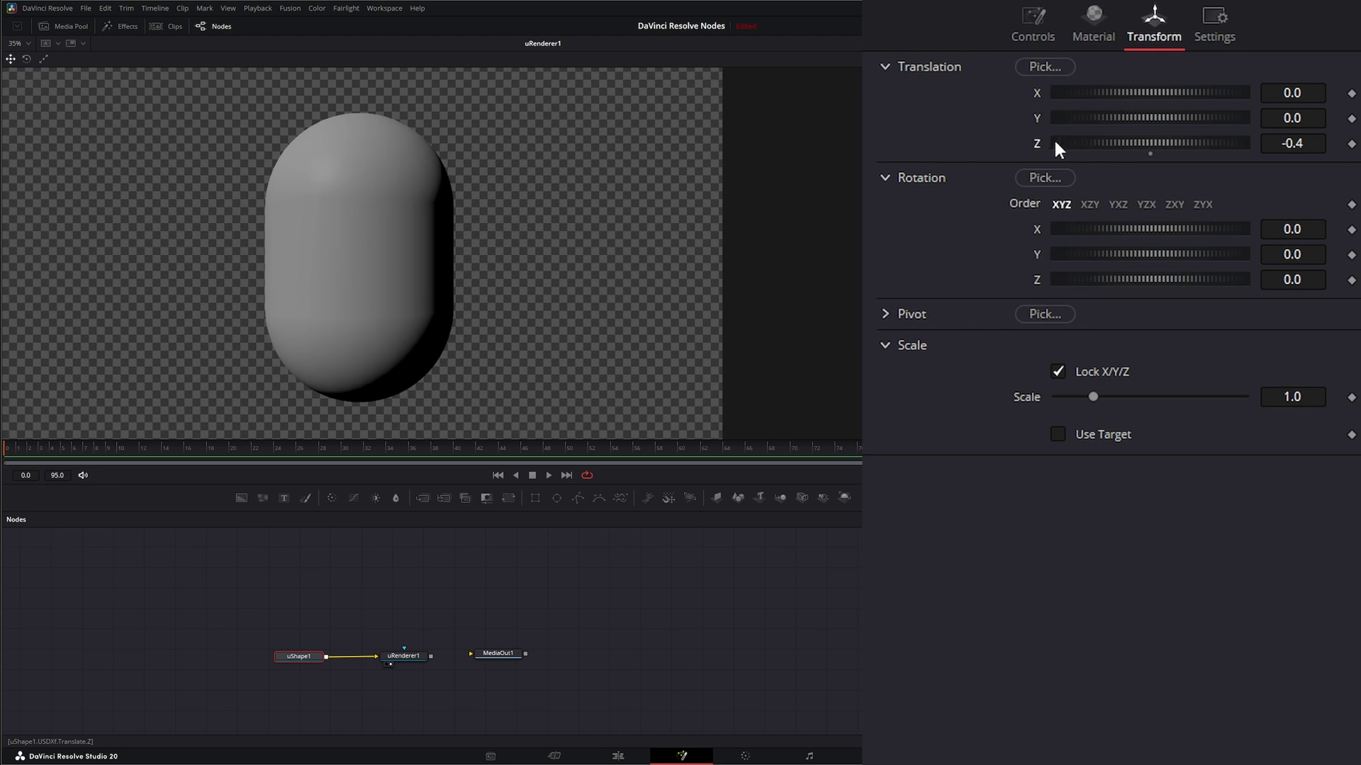
double_click(1035, 144)
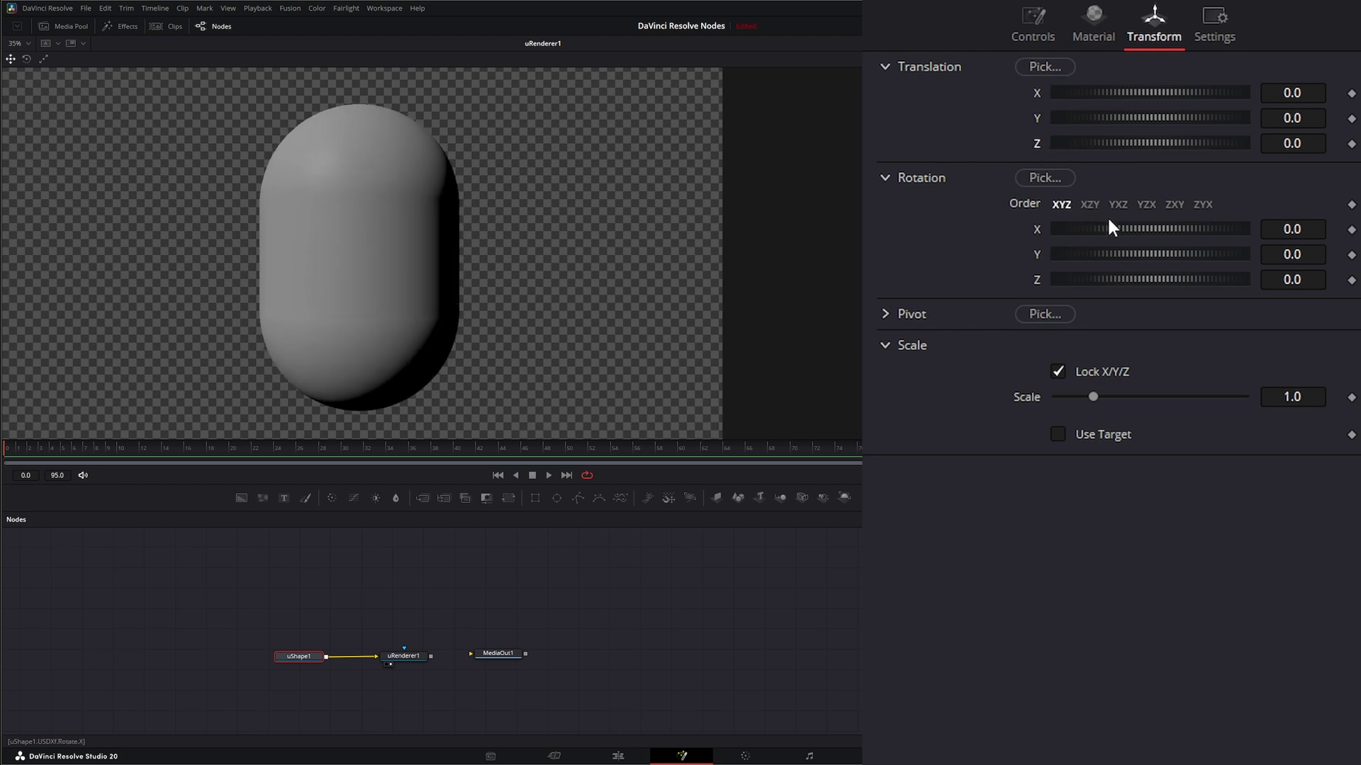
Rotate the capsule to X 23.6, Y 118.2 and Z 56.4, and check the pivot settings
drag(1104, 226, 1168, 280)
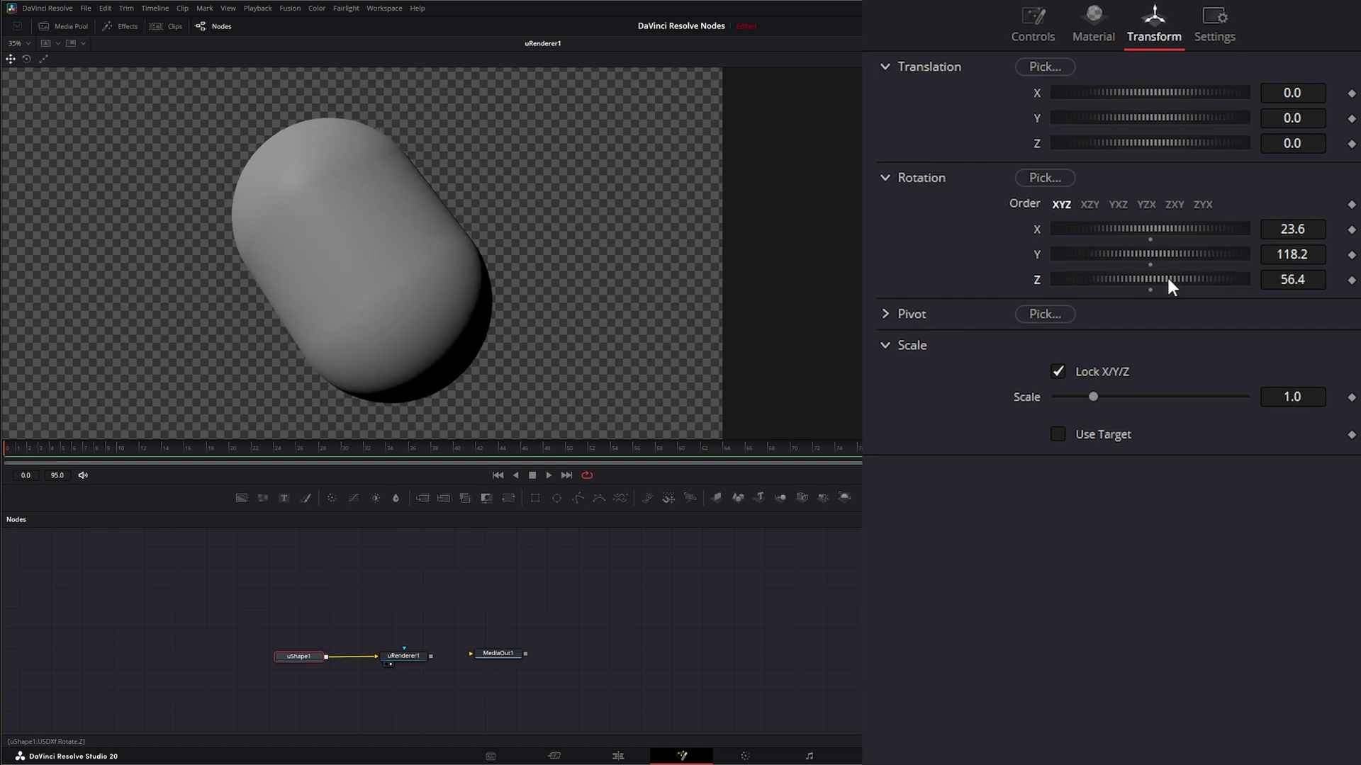
click(883, 314)
click(883, 314)
Try unlocked scaling of the capsule at X 0.937, Y 1.284 and Z 1.07, reset each axis and lock the scale again
drag(1091, 397, 1099, 447)
click(1058, 372)
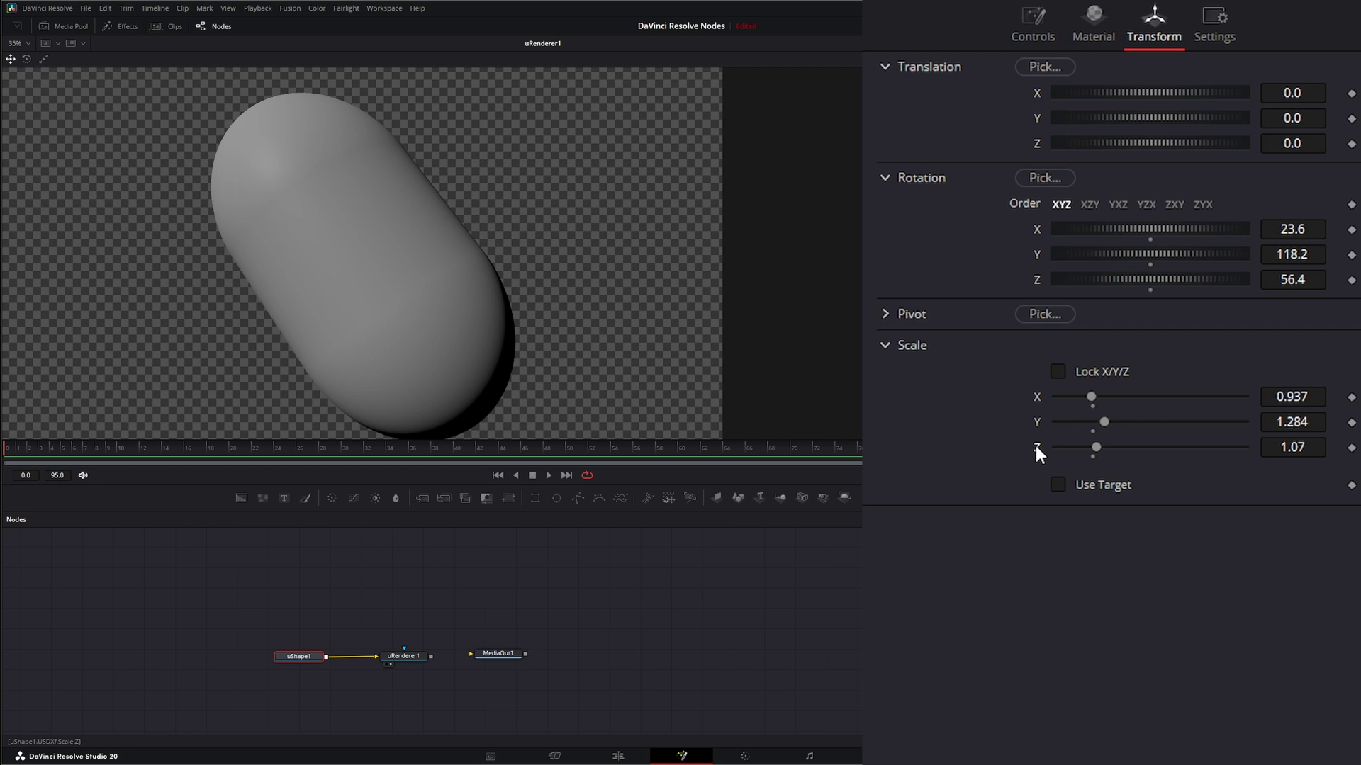
double_click(1035, 447)
double_click(1039, 421)
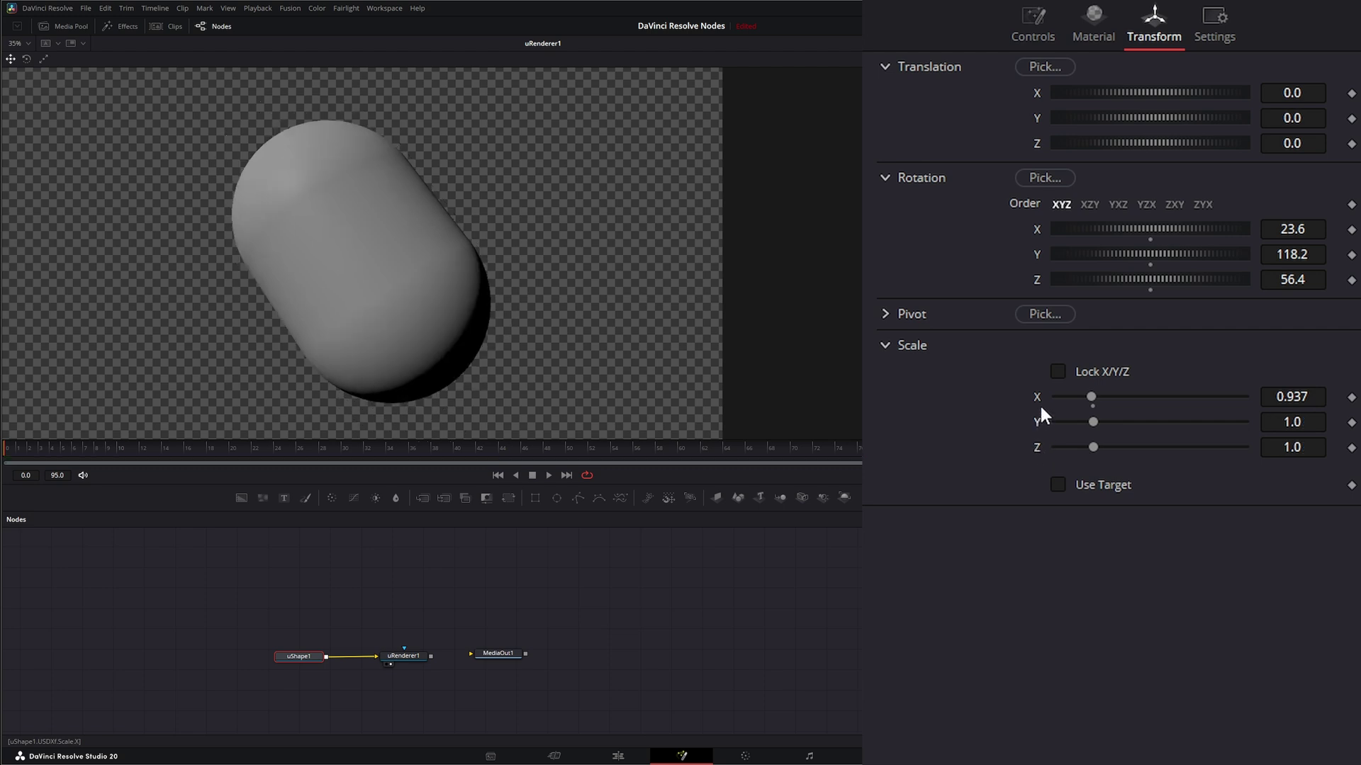
double_click(1036, 397)
click(1057, 372)
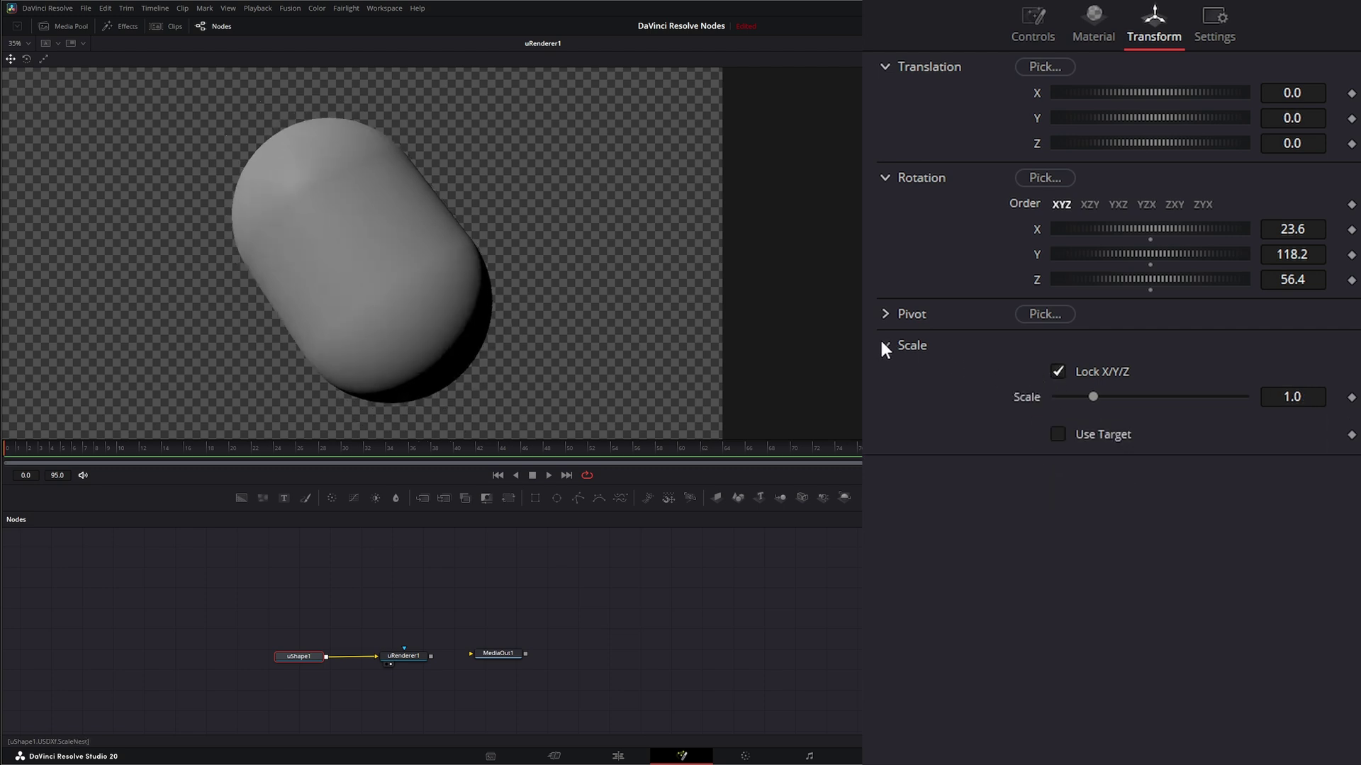
Set the capsule material's diffuse color to light green #52ff83
click(885, 346)
click(1092, 27)
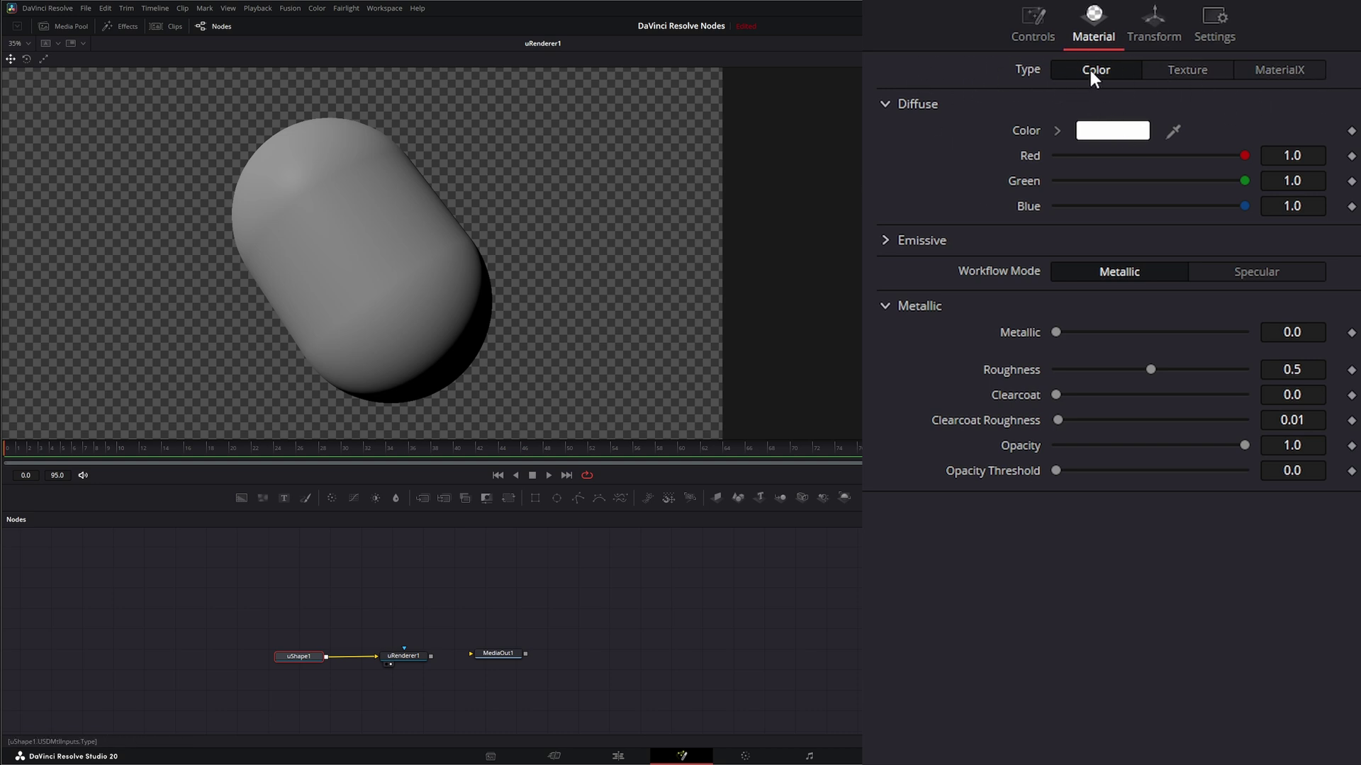
click(1114, 133)
drag(780, 368, 746, 321)
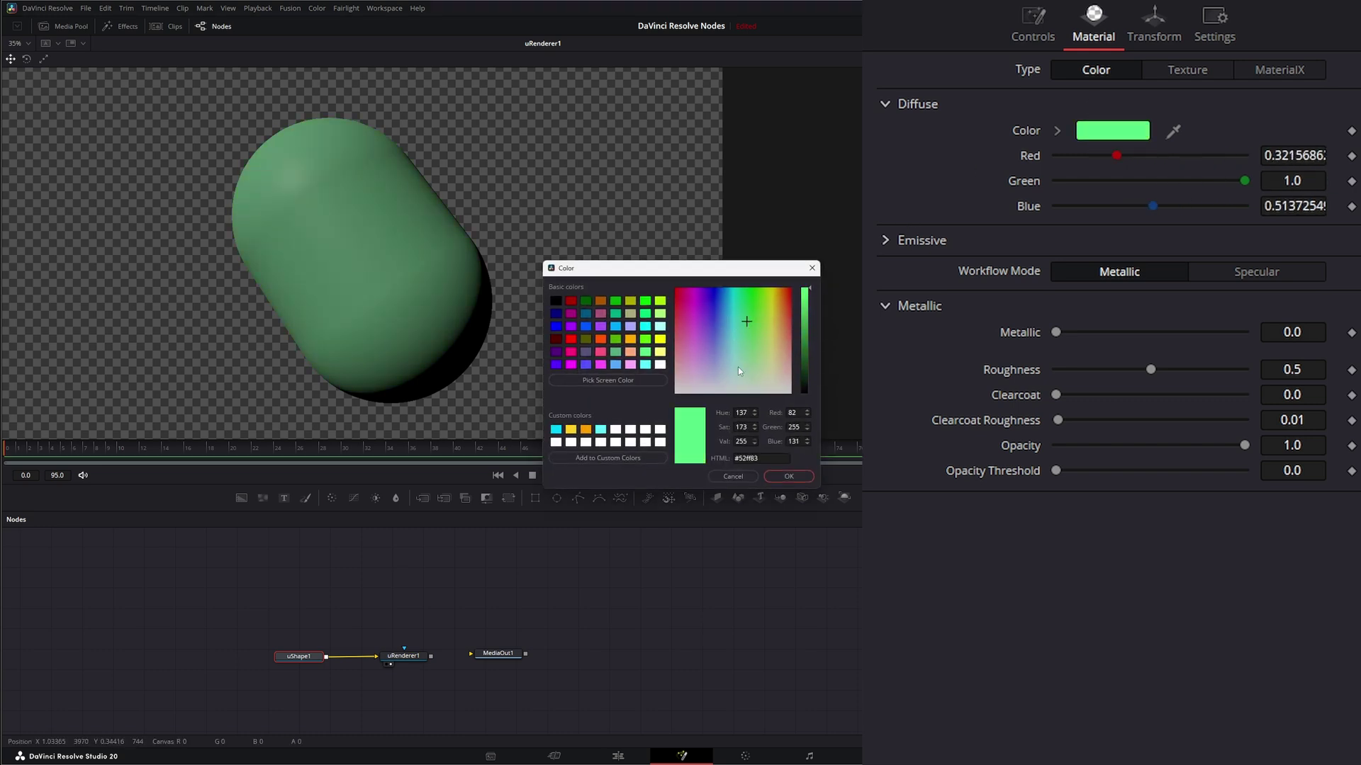
click(788, 477)
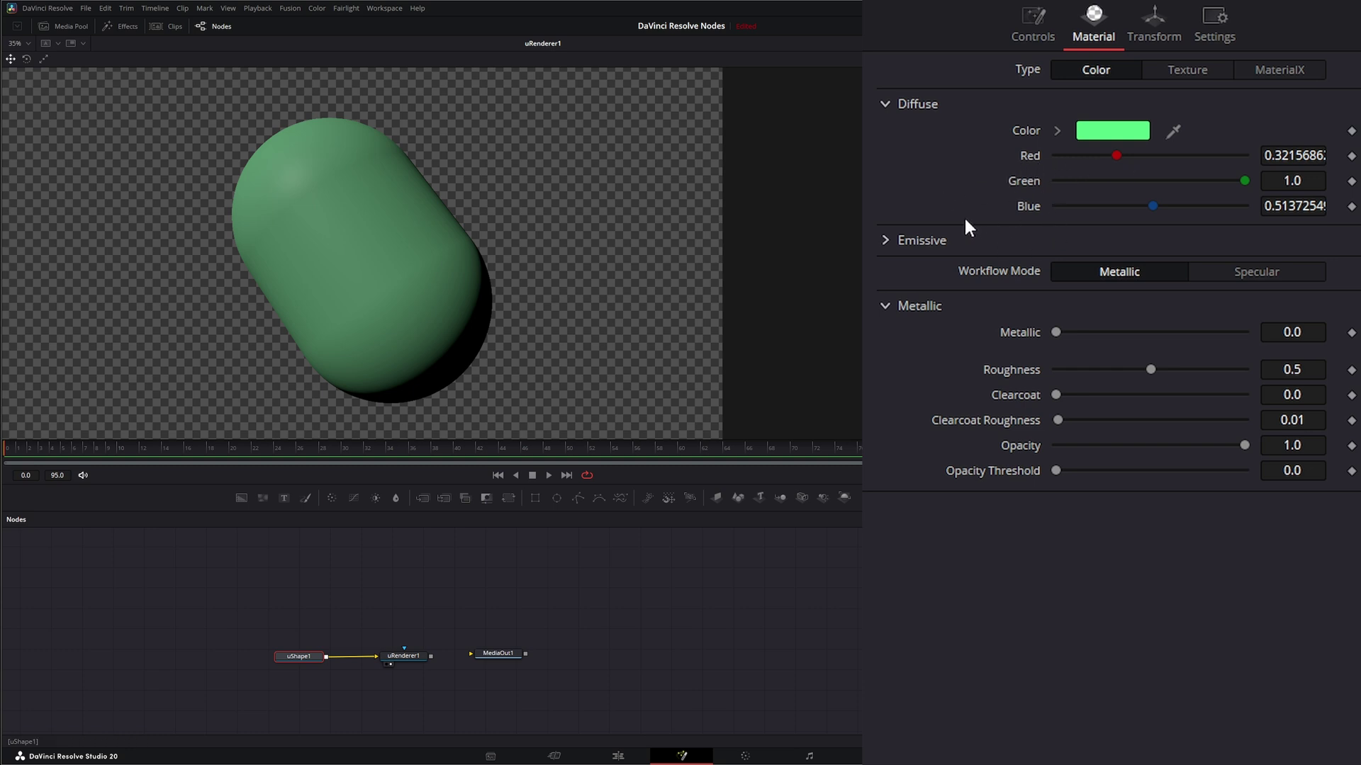
Try green #55ff7f and pale cyan #aaffff as the capsule's emissive color, and cancel the change
click(978, 239)
click(1103, 267)
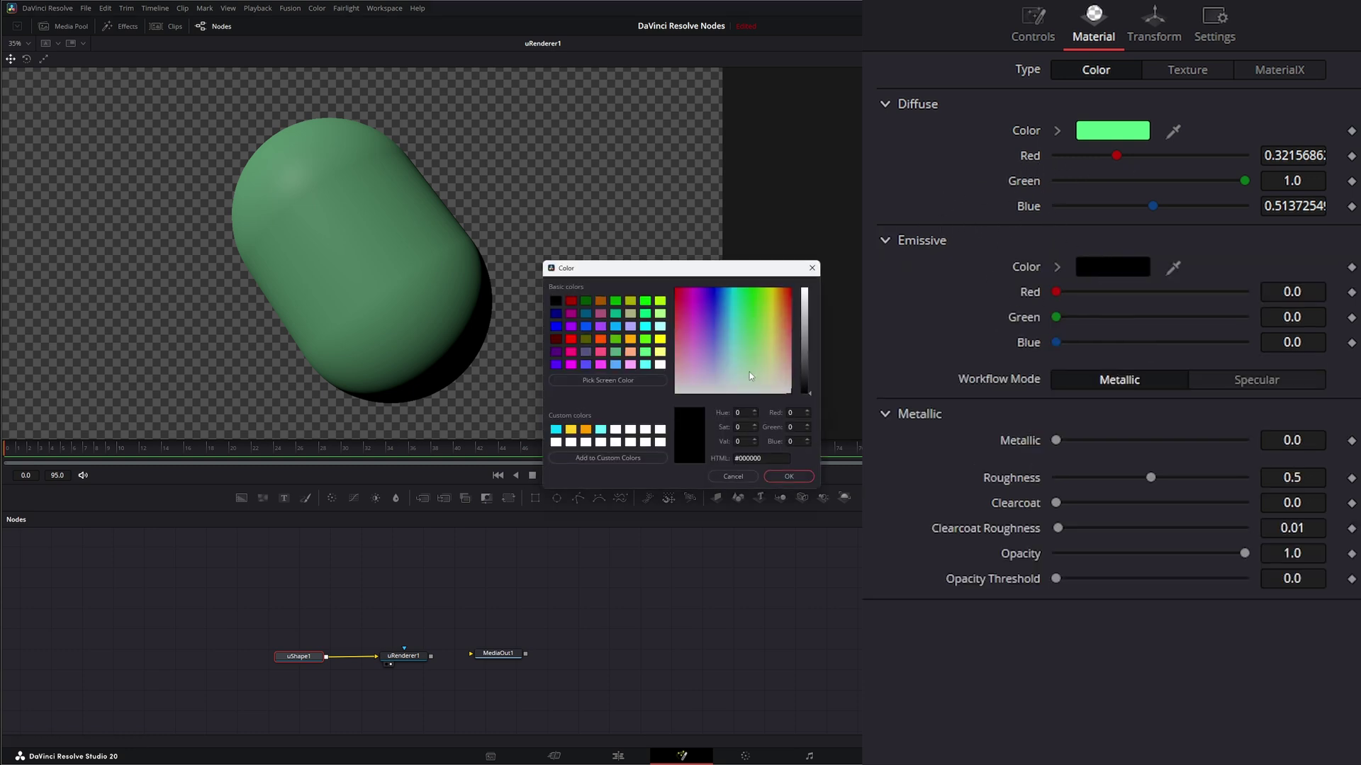
click(750, 340)
click(649, 353)
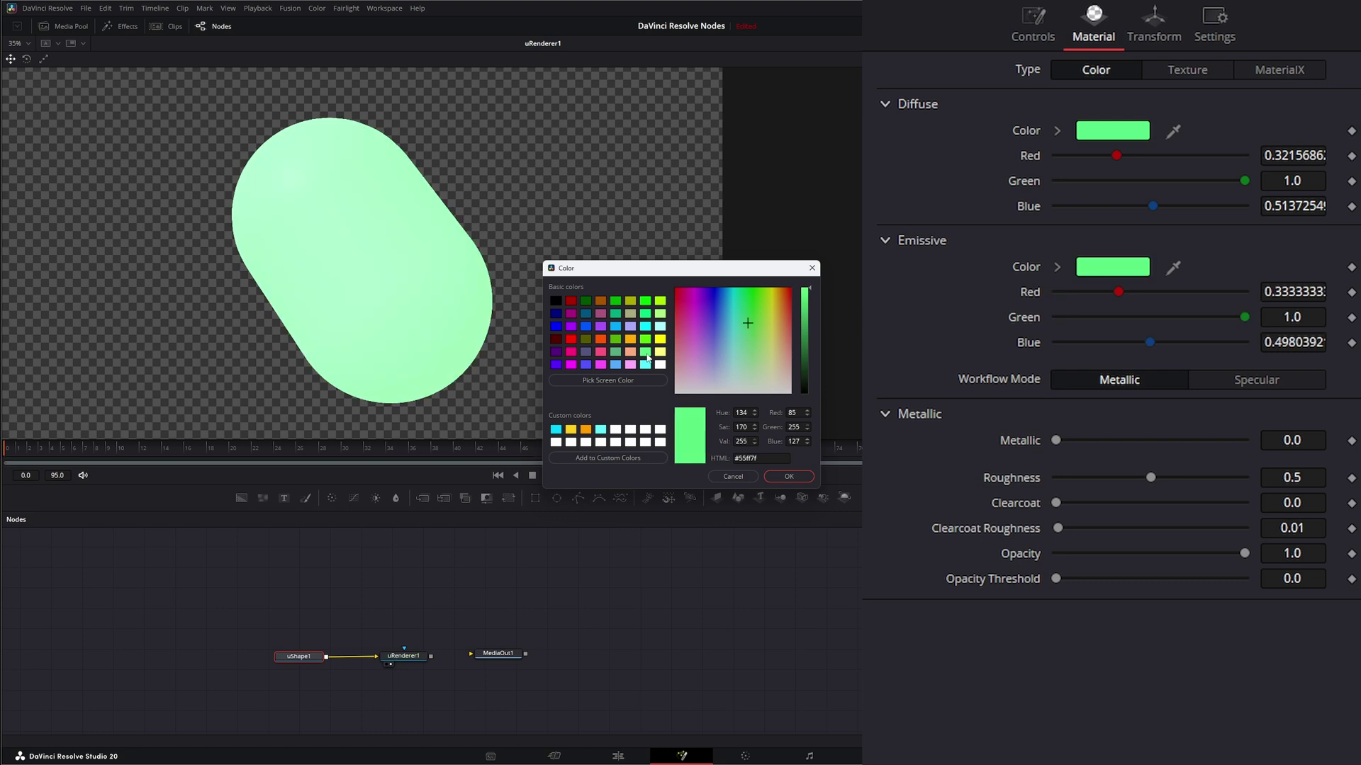
click(661, 329)
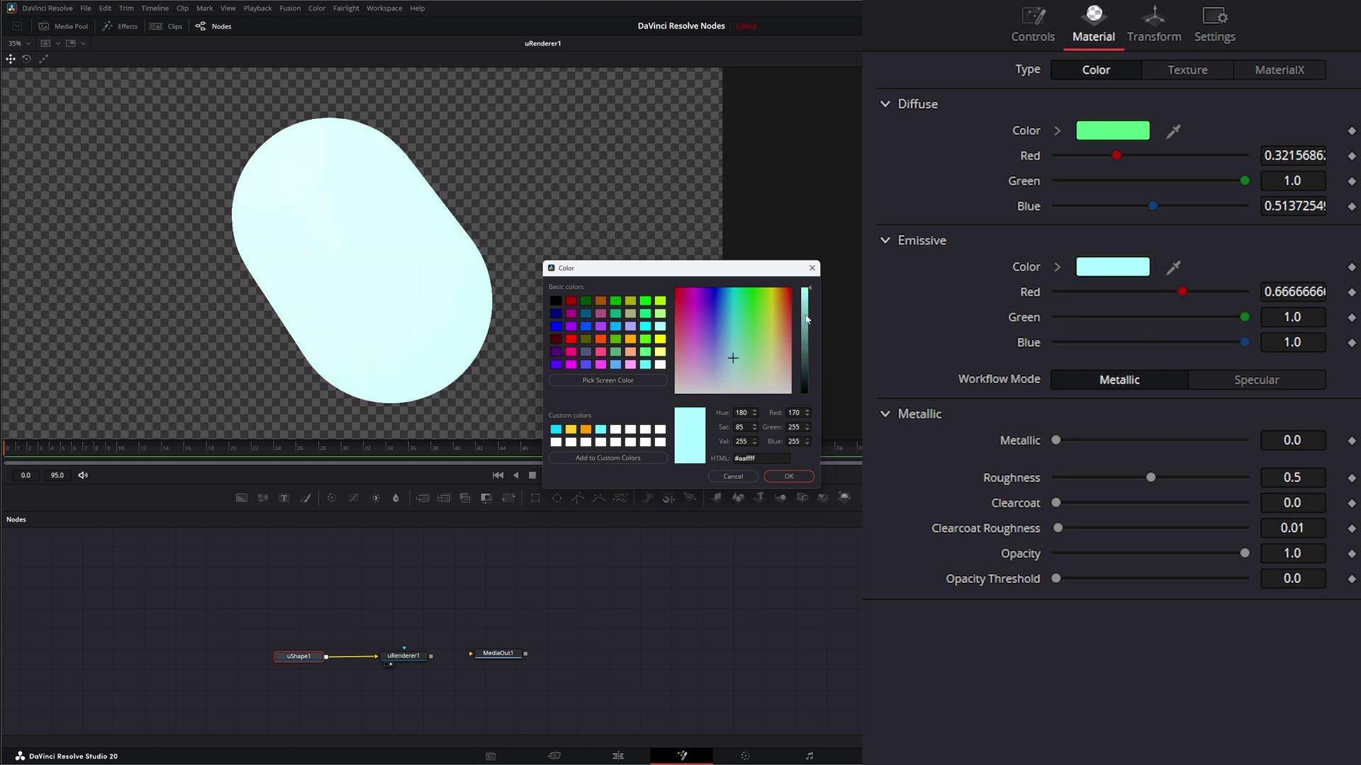
click(732, 476)
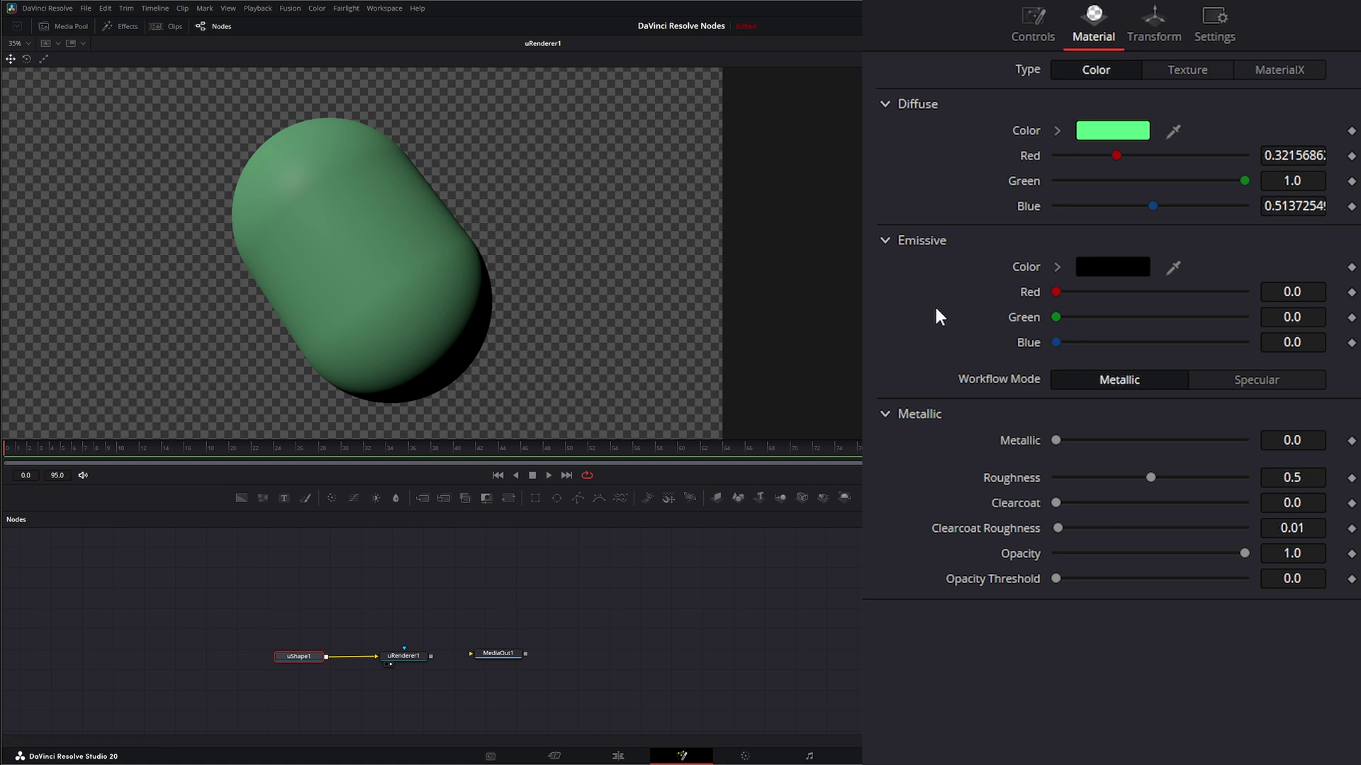
click(885, 241)
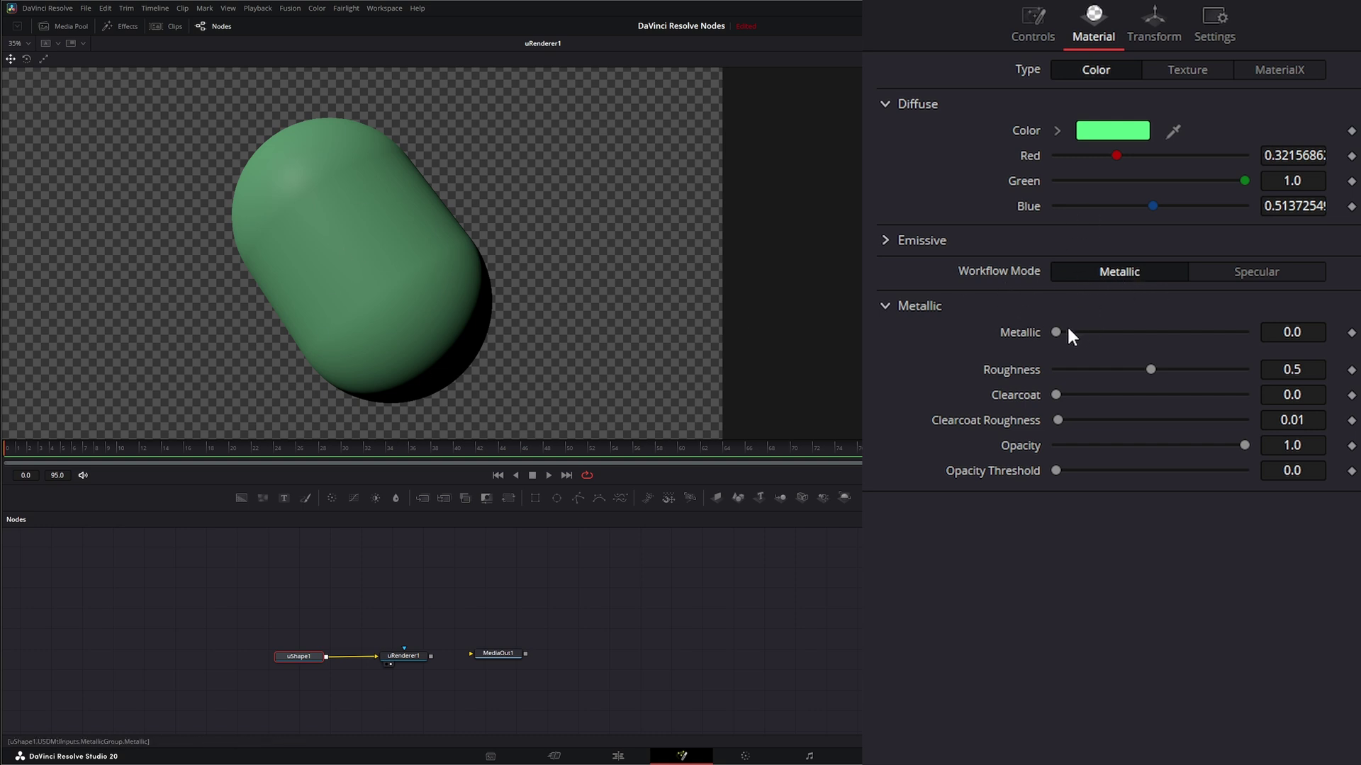
Give the capsule a metallic finish with Metallic 0.952, Roughness 0.439, Clearcoat 0.701 and Clearcoat Roughness 0.0
mouse_move(1057, 332)
mouse_down()
mouse_move(1294, 320)
mouse_move(1185, 331)
mouse_move(1236, 331)
mouse_up()
mouse_move(1159, 374)
mouse_down()
mouse_move(1212, 370)
mouse_move(1118, 374)
mouse_move(1156, 369)
mouse_move(1141, 372)
mouse_up()
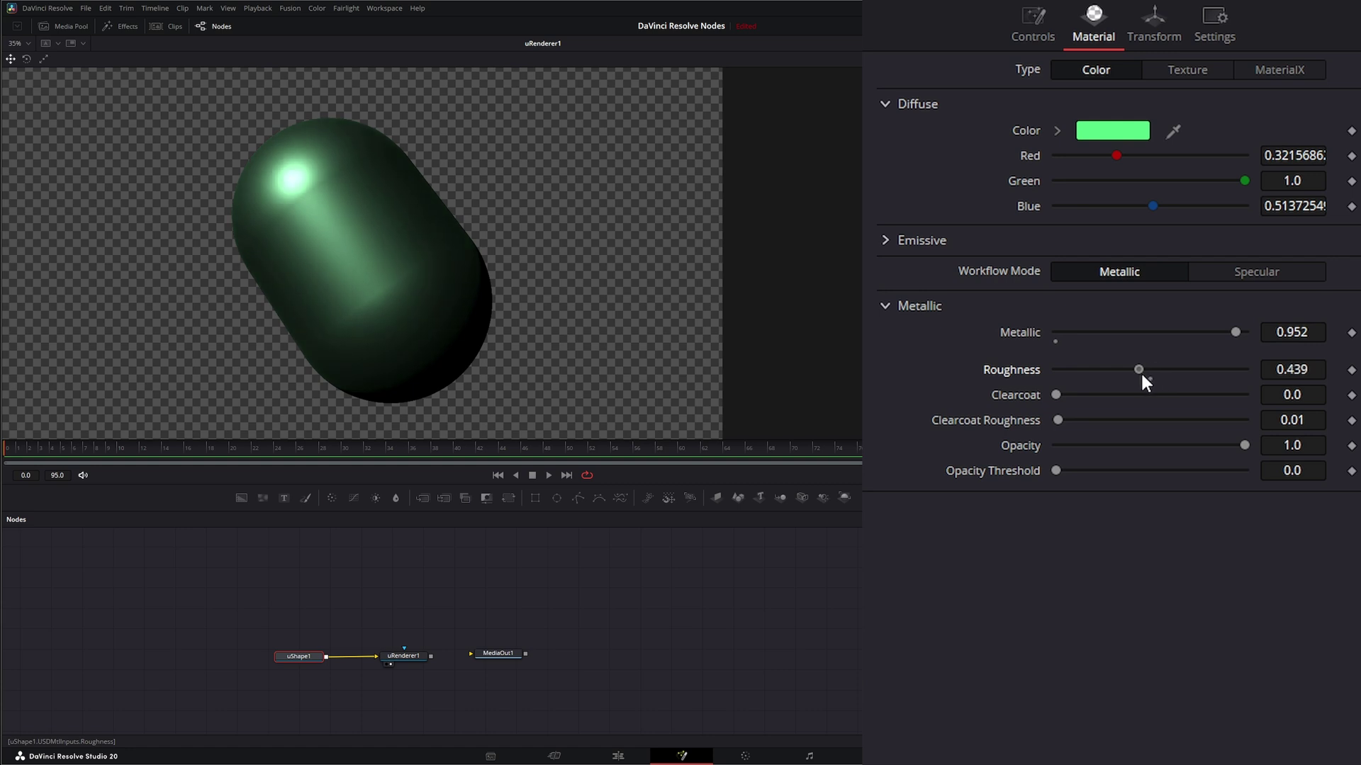
drag(1055, 395, 980, 415)
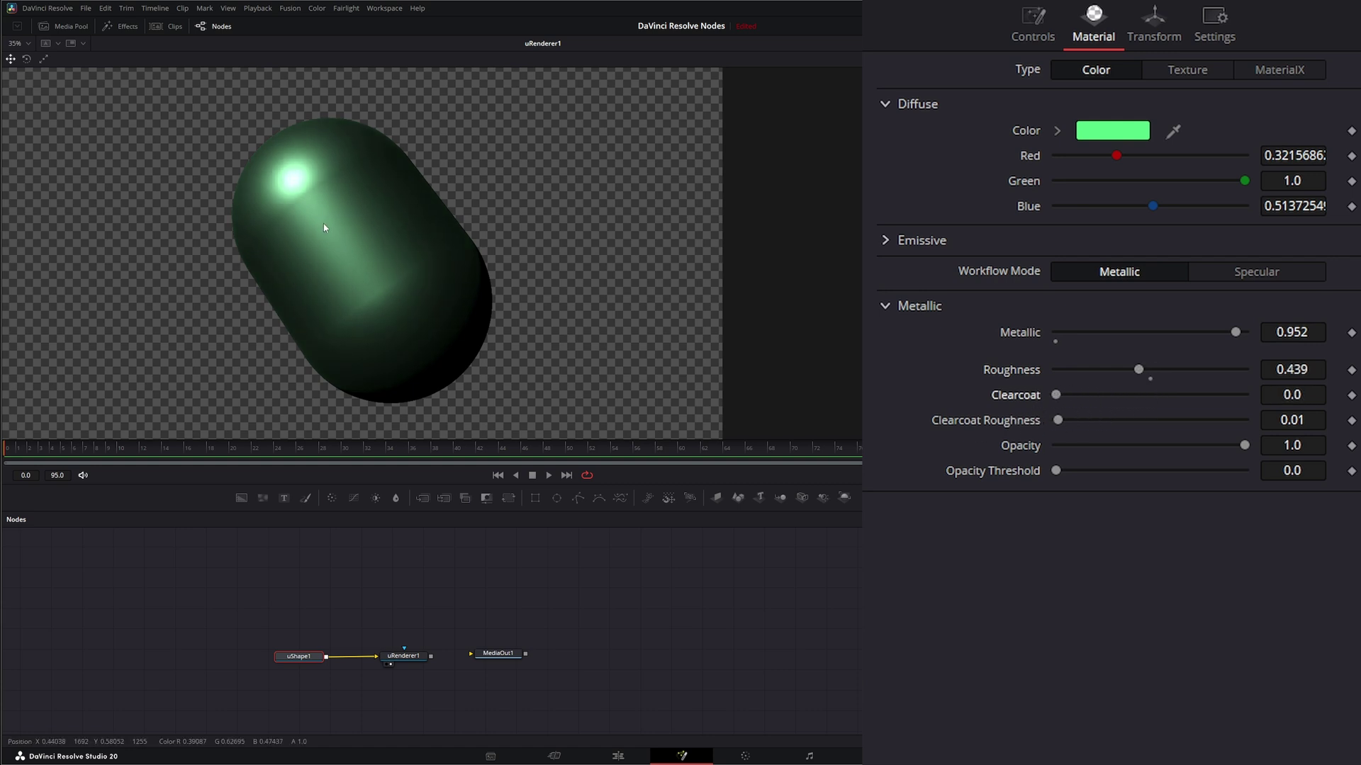
scroll(321, 225, up, 8)
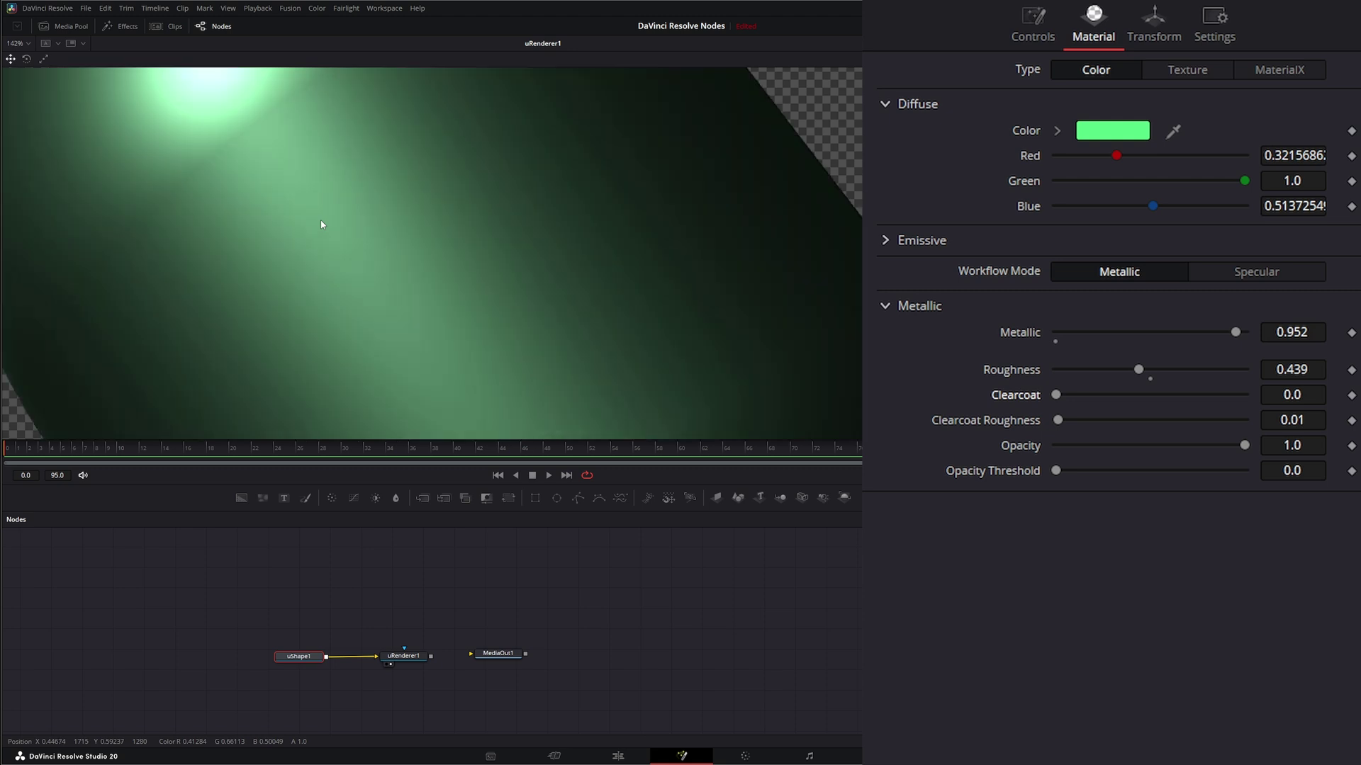
scroll(319, 248, up, 4)
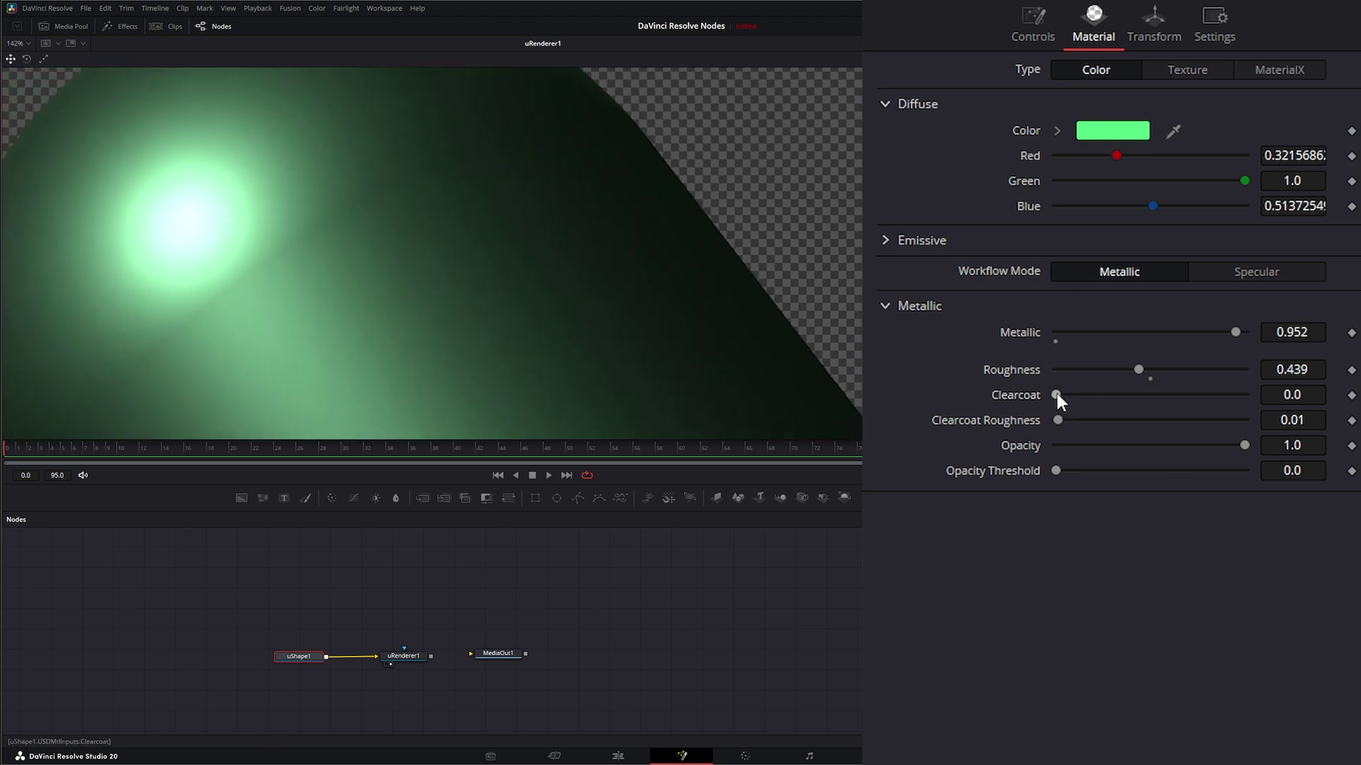
drag(1057, 393, 1187, 394)
drag(1056, 418, 776, 333)
scroll(461, 335, down, 5)
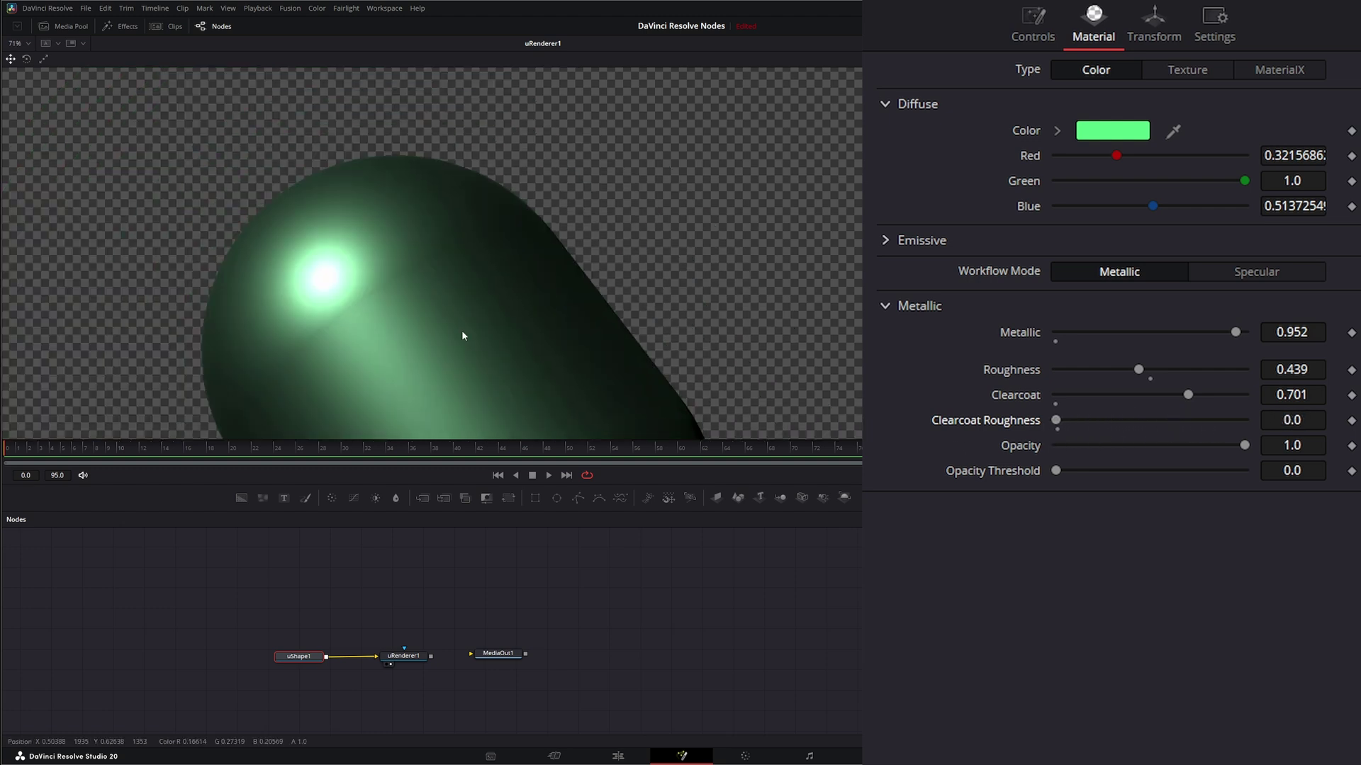
scroll(374, 232, down, 1)
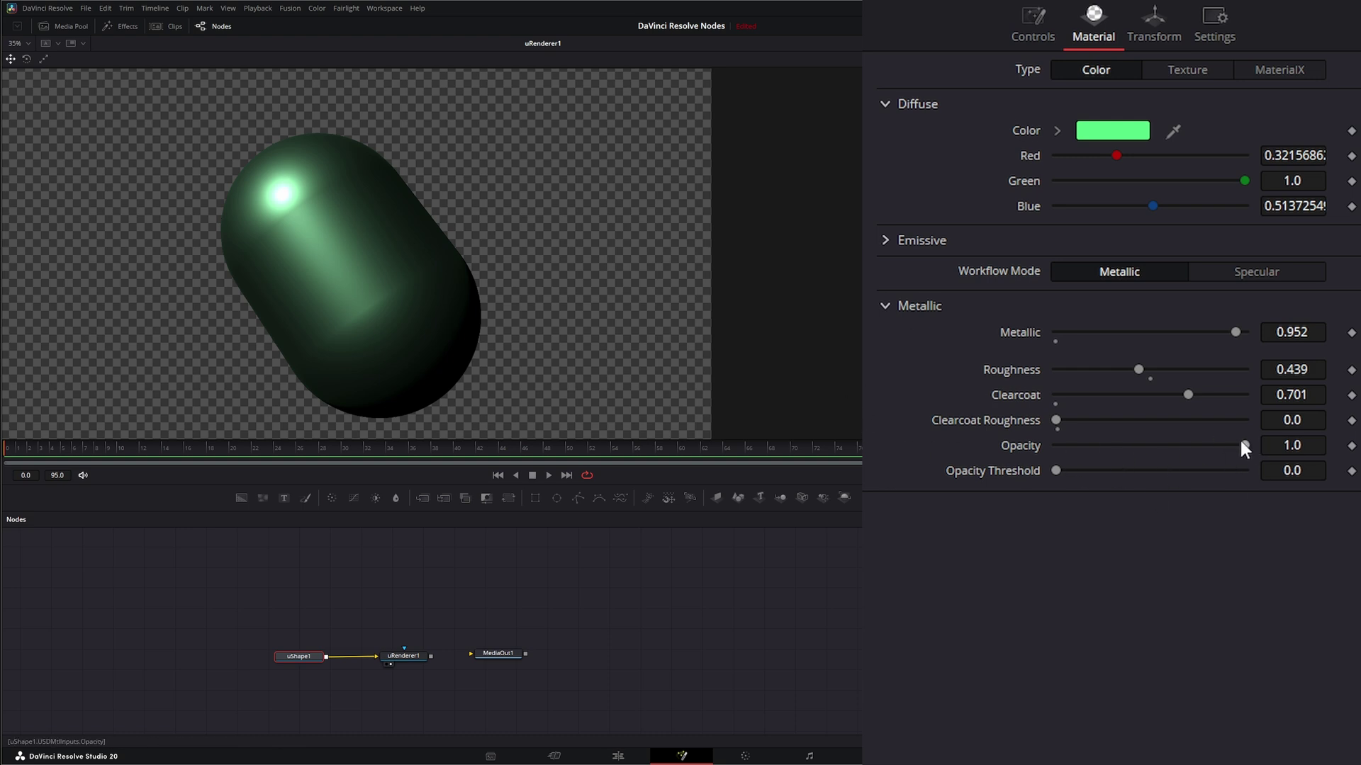
Try an opacity of 0.54 together with the opacity threshold, and reset the opacity to 1.0
drag(1245, 440, 1158, 460)
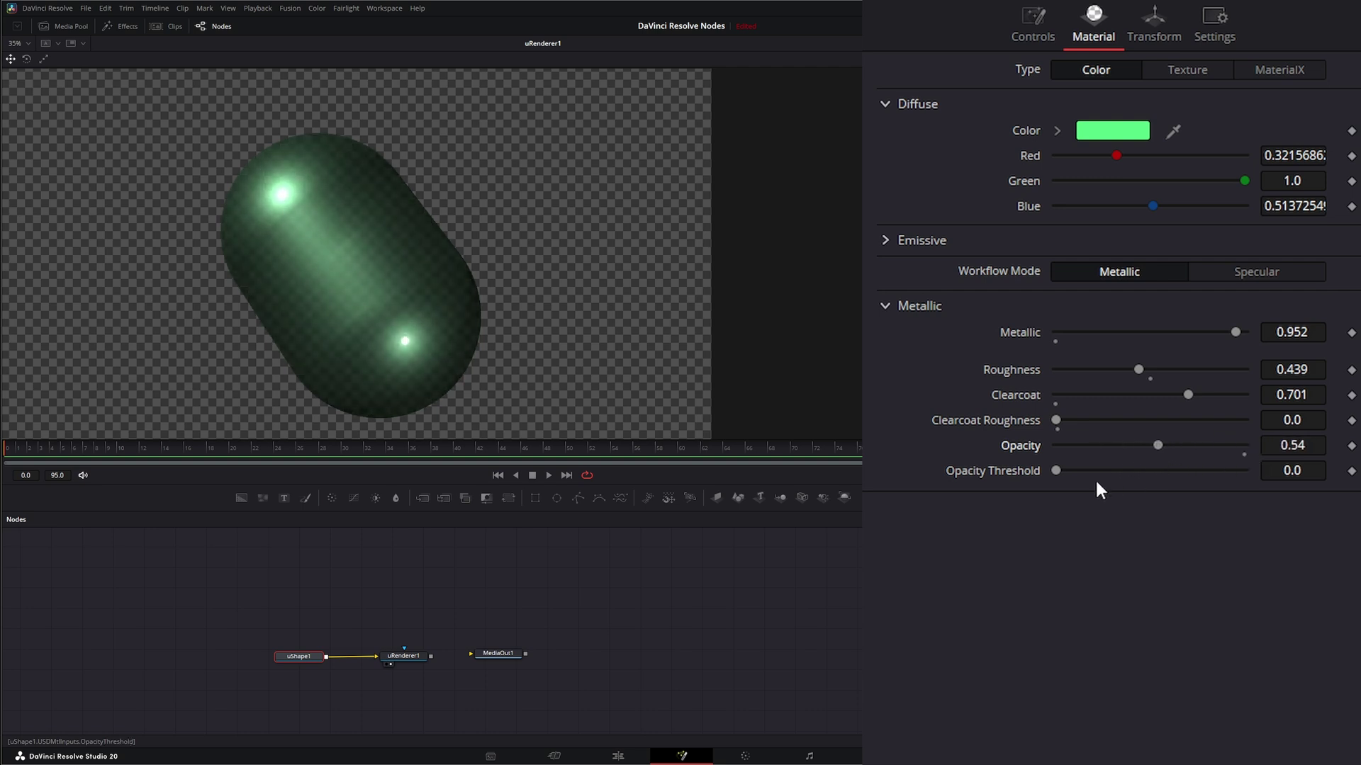
mouse_move(1052, 468)
mouse_down()
mouse_move(1166, 476)
mouse_move(1053, 474)
mouse_up()
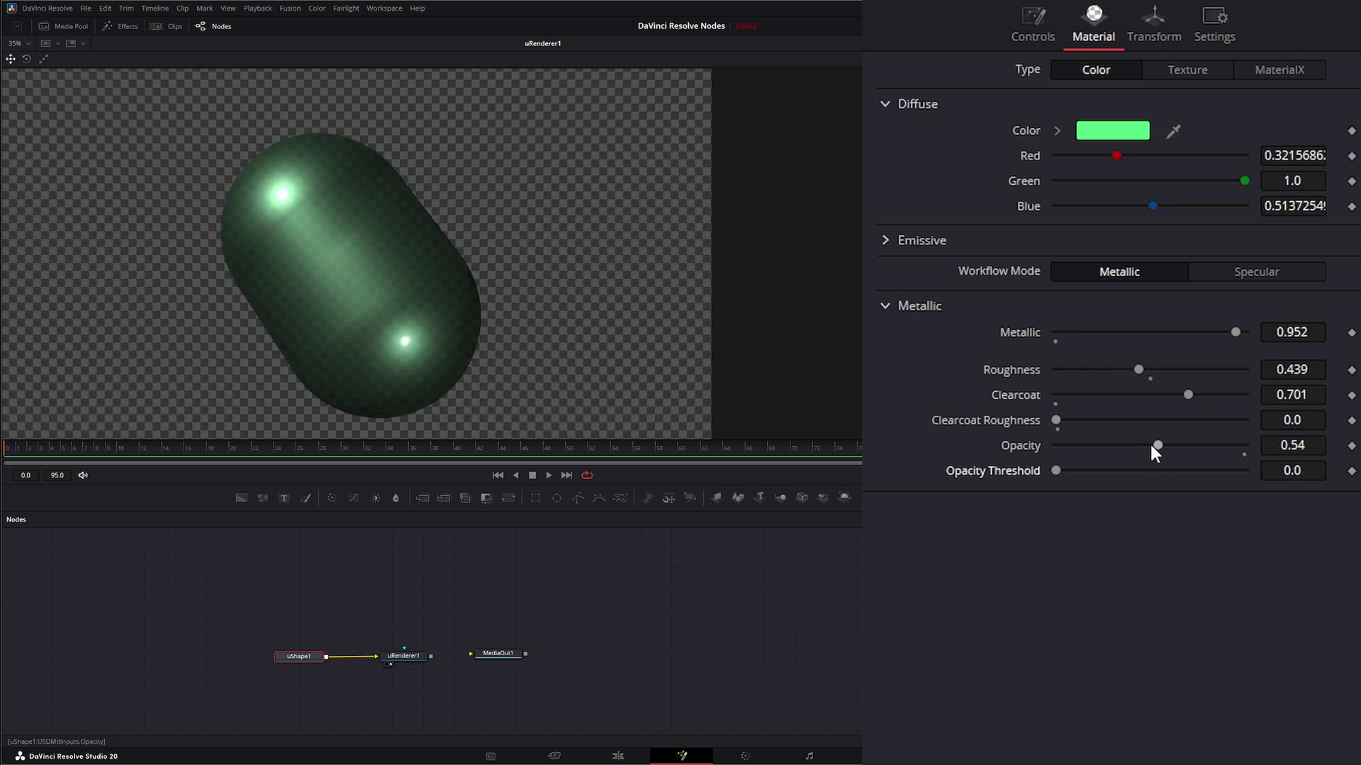
double_click(1035, 441)
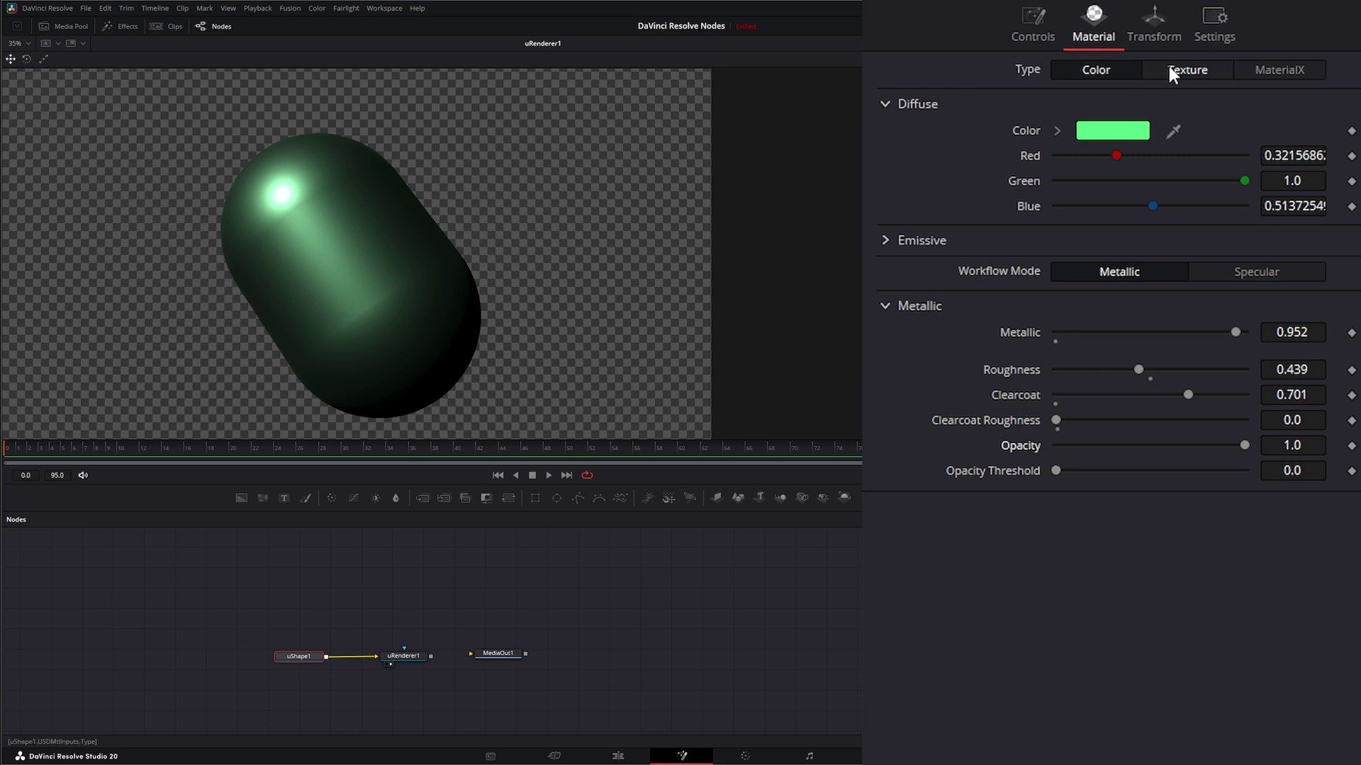
Switch the uShape1 material type to Texture and load an image file as its diffuse texture
click(1202, 68)
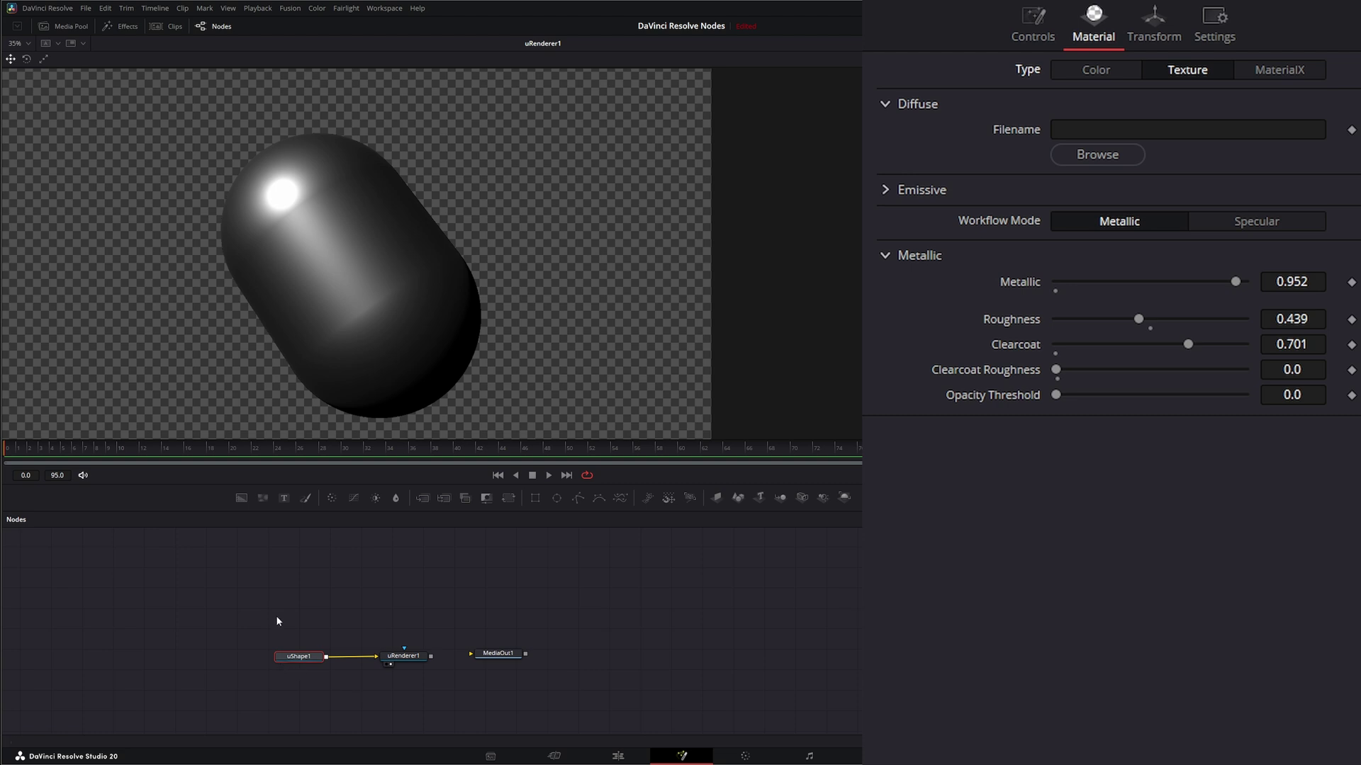
drag(216, 602, 345, 691)
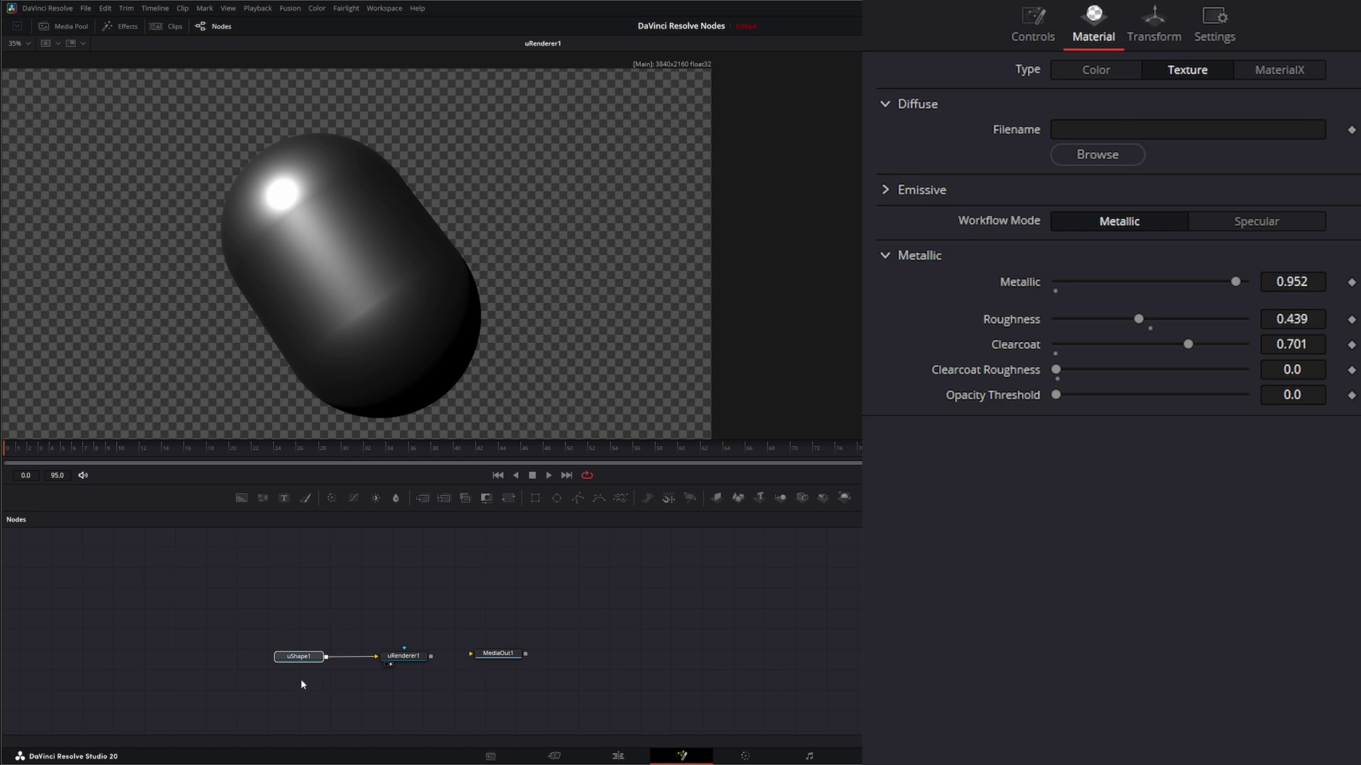
drag(237, 616, 333, 693)
click(306, 653)
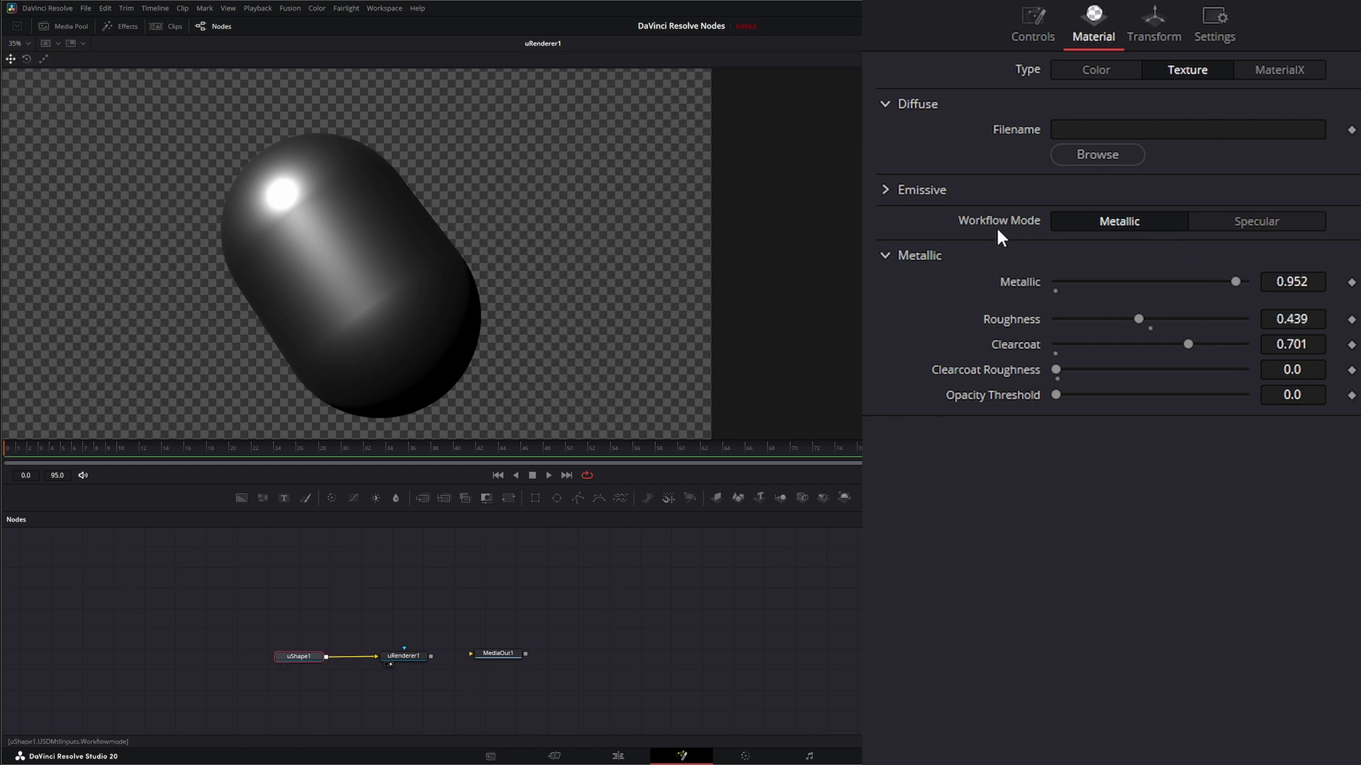
click(1099, 153)
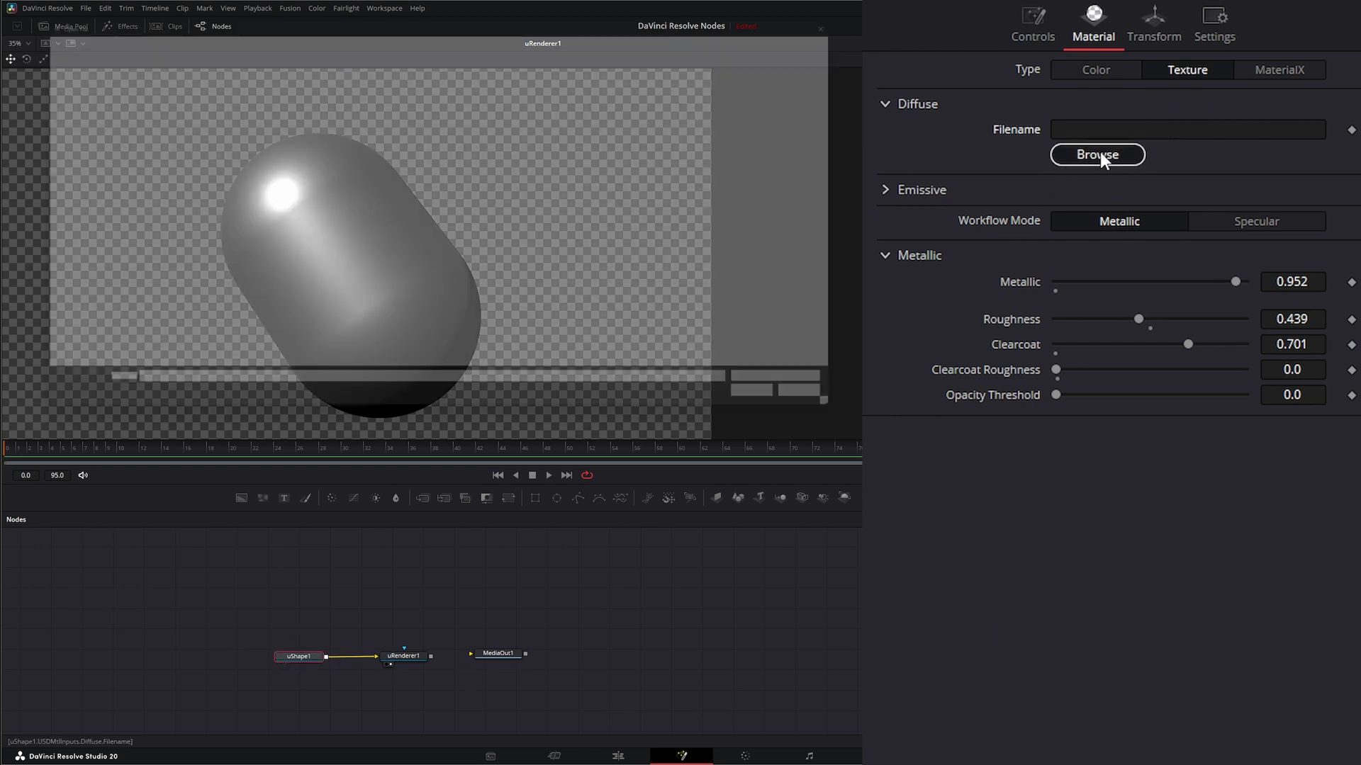
double_click(381, 128)
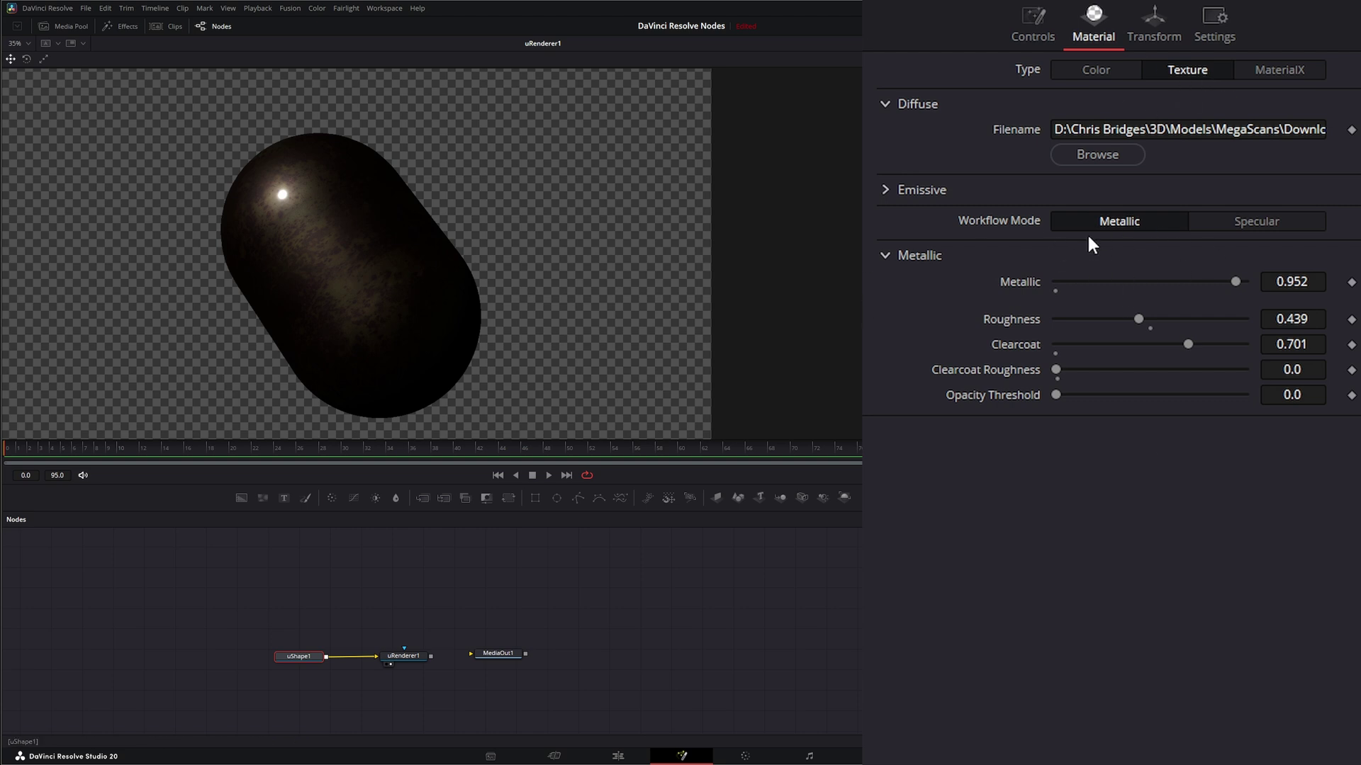
Adjust the textured material to Metallic 0.941 and Roughness 0.396, and leave Opacity Threshold at 0.0
mouse_move(1234, 281)
mouse_down()
mouse_move(1192, 279)
mouse_move(1234, 282)
mouse_up()
mouse_move(1134, 319)
mouse_down()
mouse_move(1185, 317)
mouse_move(1117, 316)
mouse_move(1129, 320)
mouse_up()
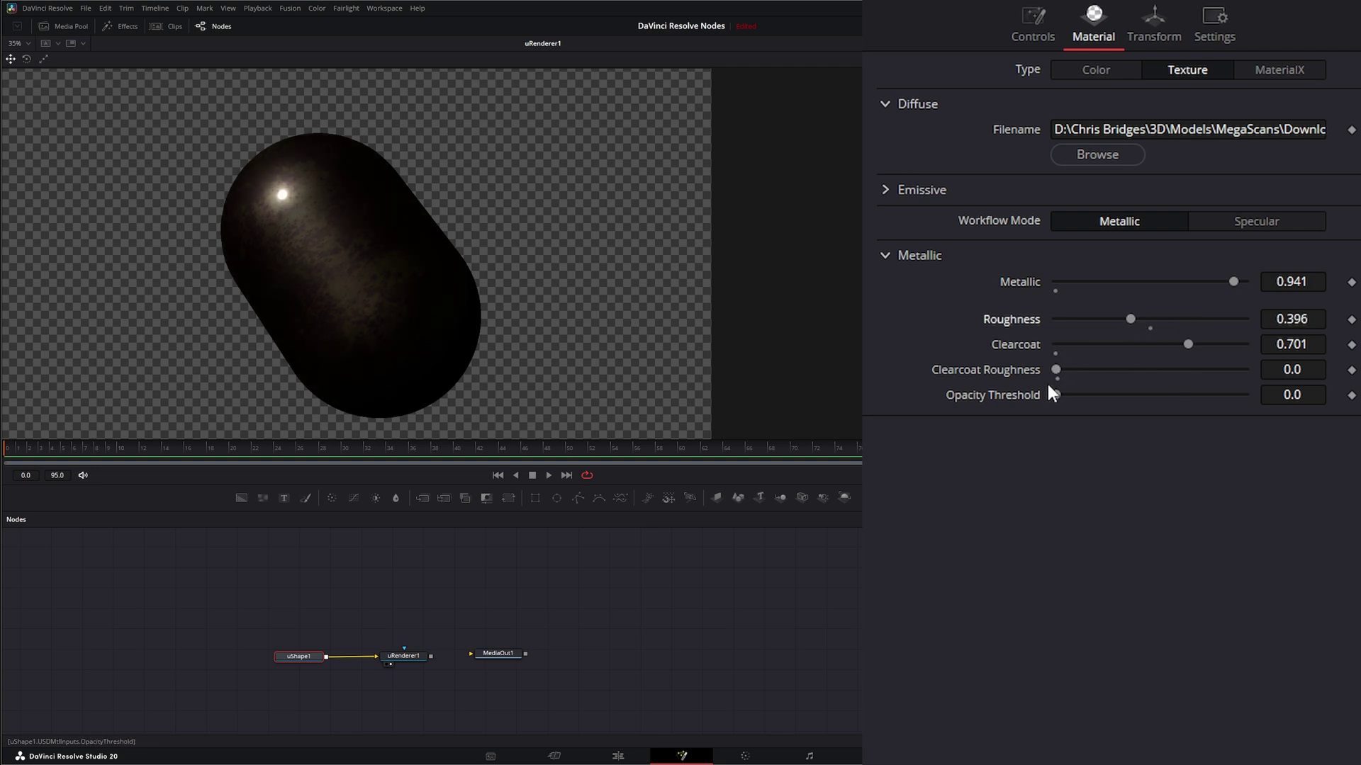
mouse_move(1056, 395)
mouse_down()
mouse_move(1268, 395)
mouse_move(1040, 398)
mouse_up()
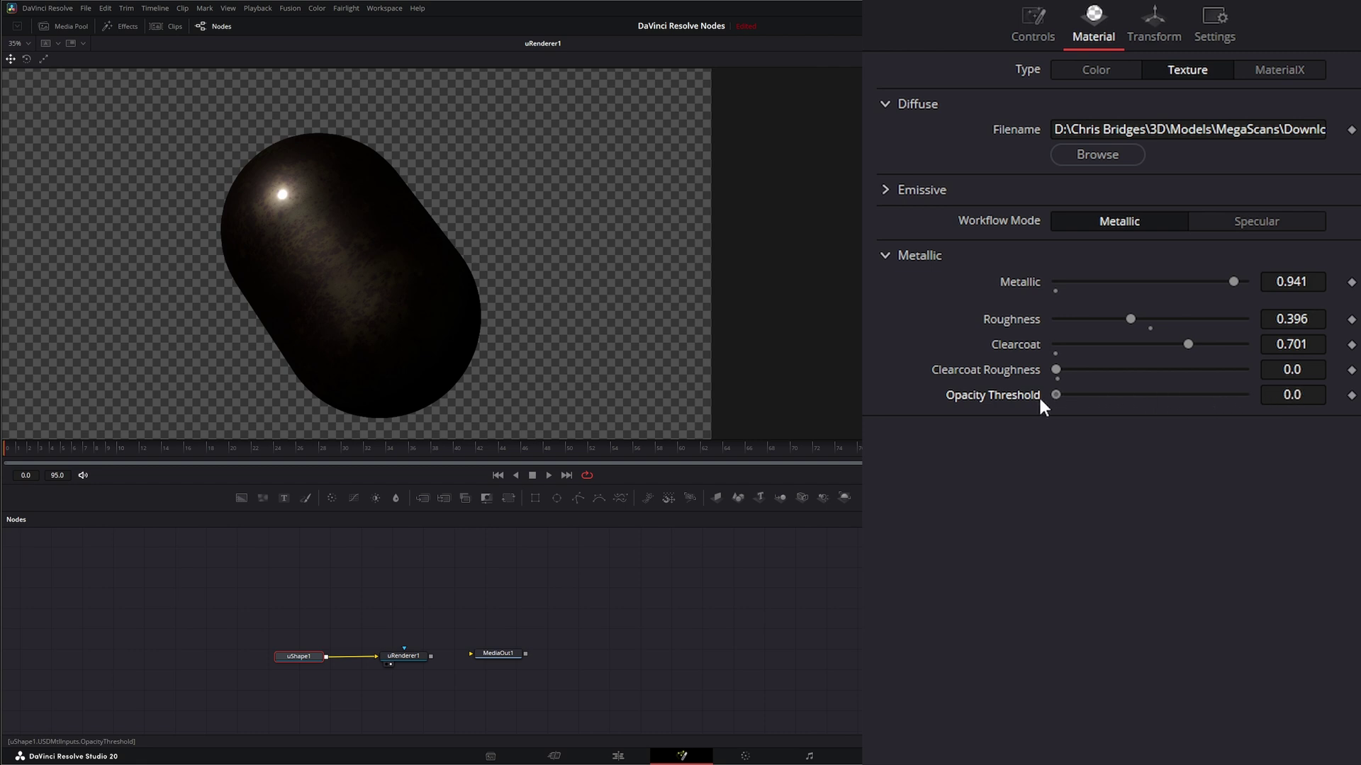
Look at the MaterialX options, return the material type to Color and set the workflow mode to Specular
click(1294, 70)
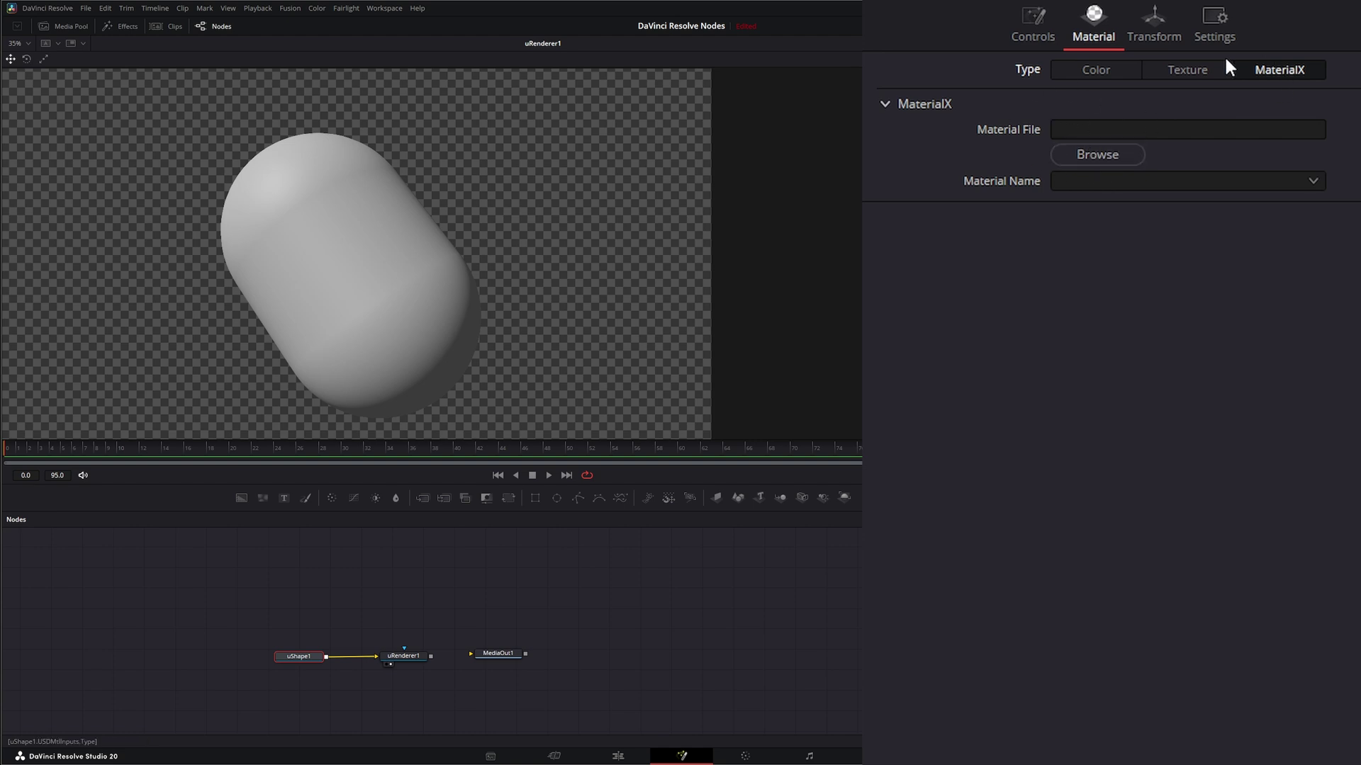
click(1105, 61)
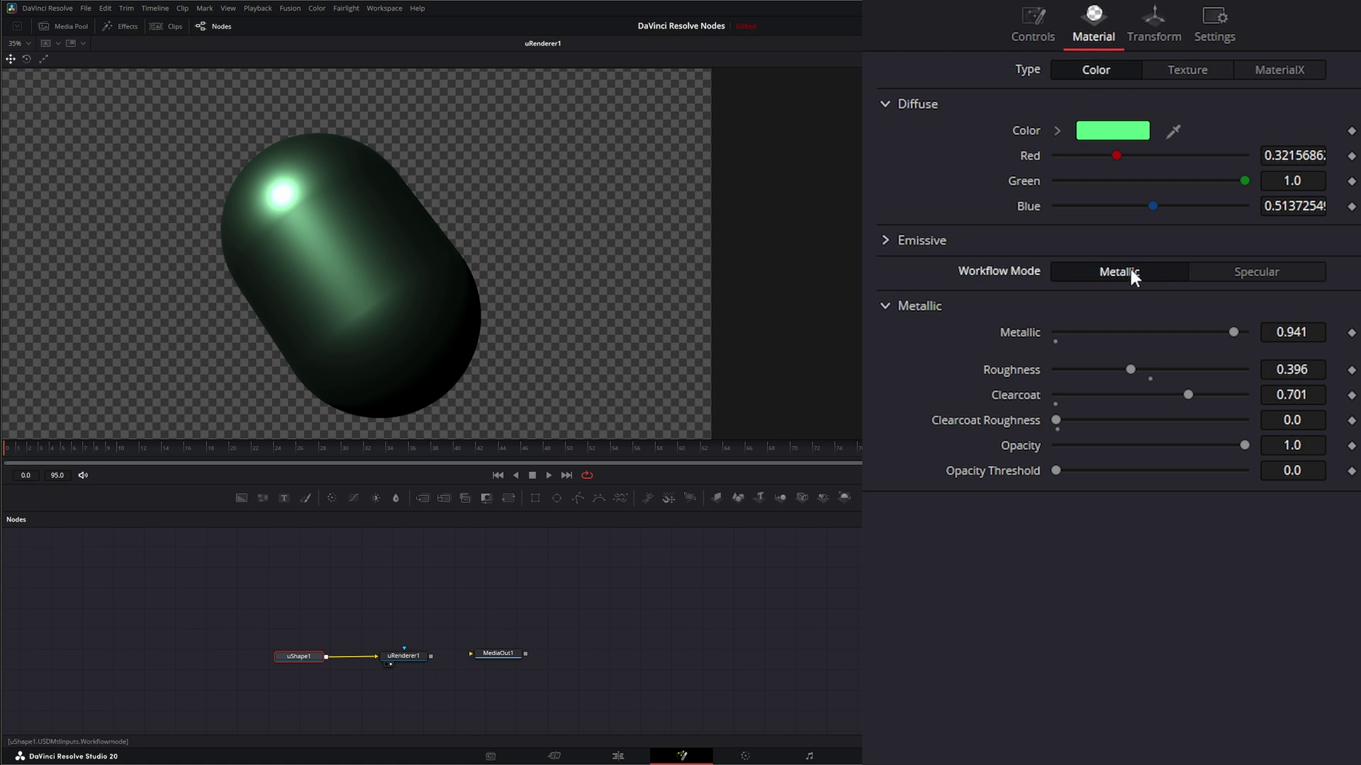
click(1274, 275)
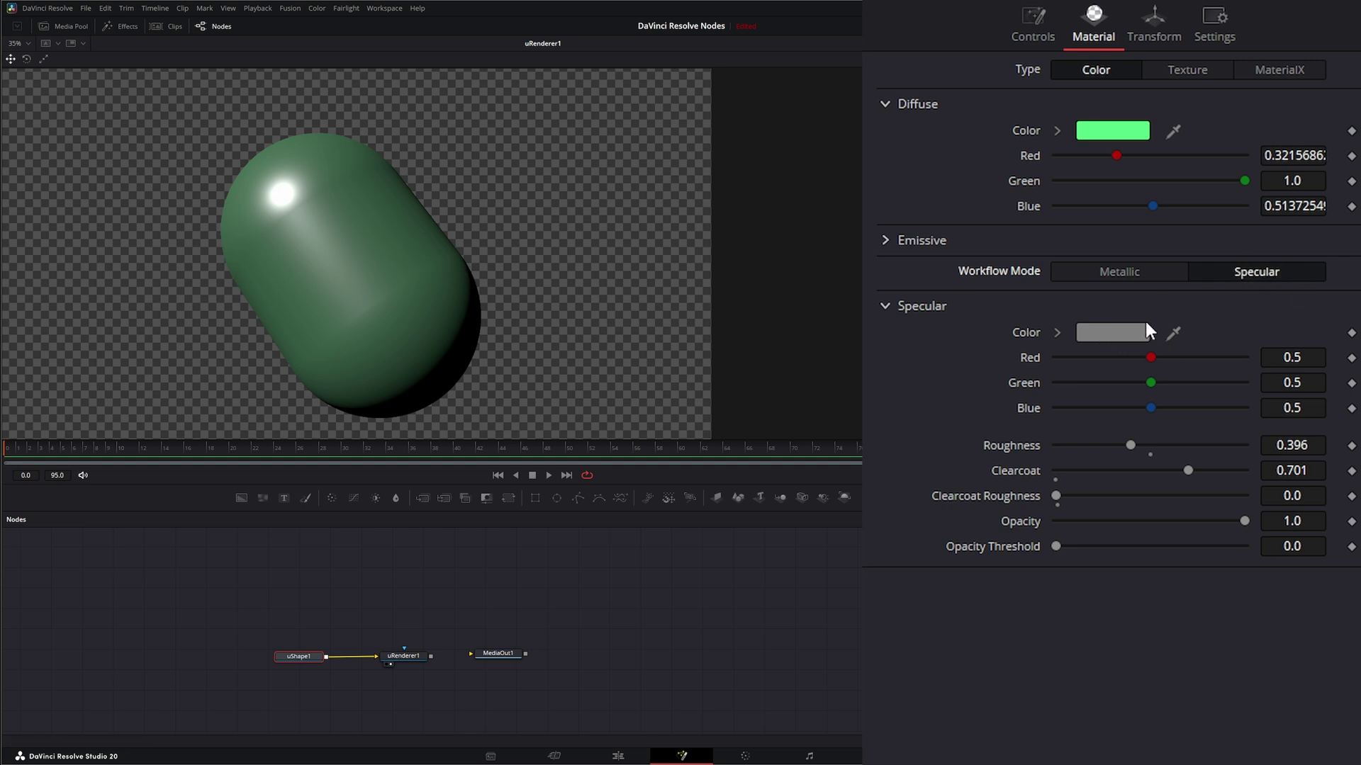
Try teal #308070 as the specular color and cancel the change
click(1104, 332)
mouse_move(712, 334)
mouse_down()
mouse_move(746, 333)
mouse_move(737, 327)
mouse_up()
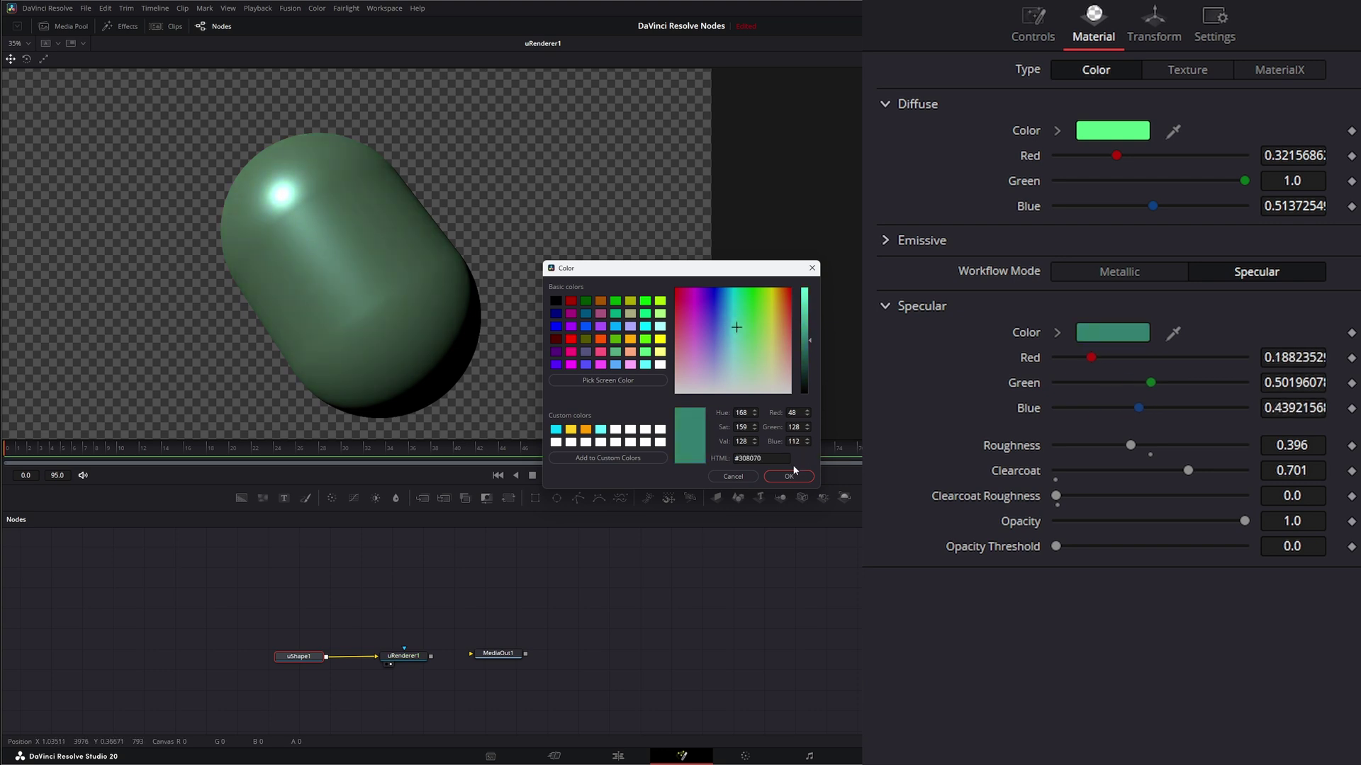
click(732, 477)
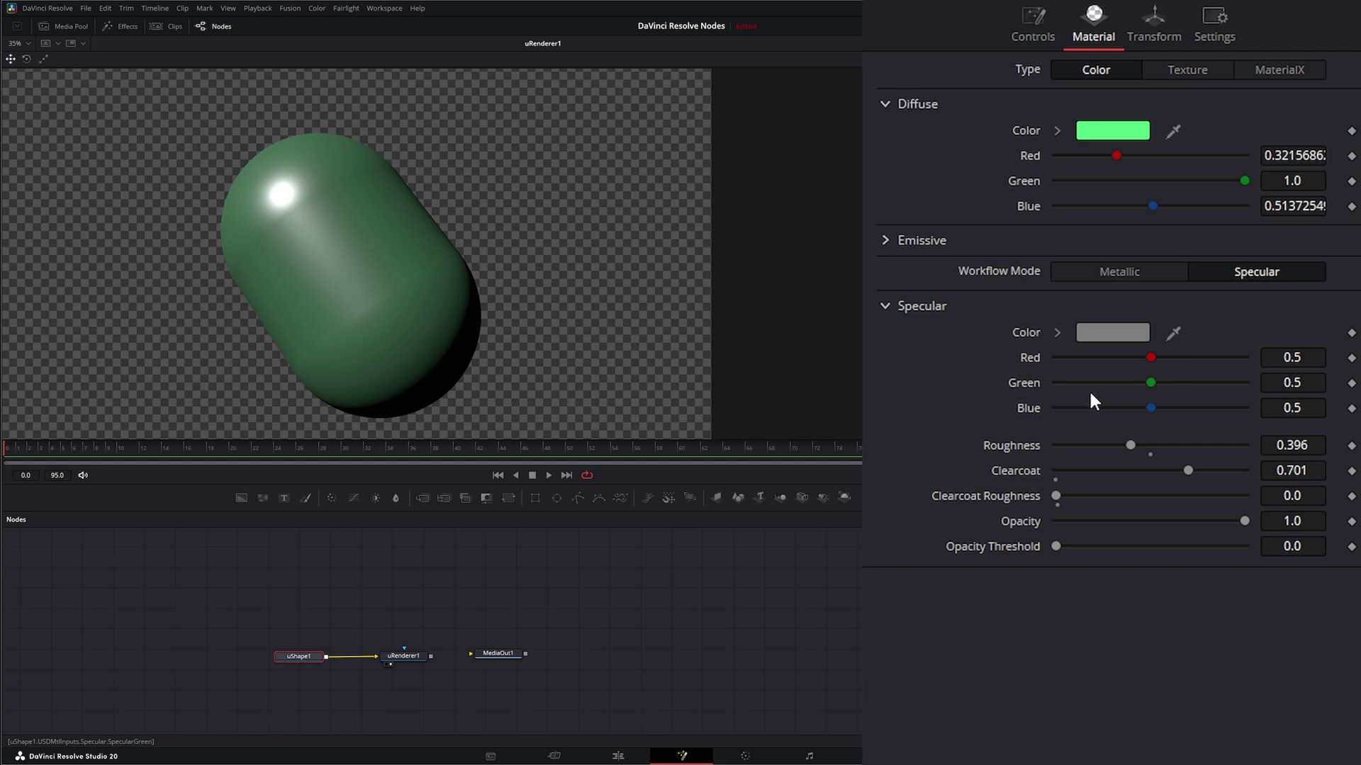
Set the specular material's Roughness to 0.5, Clearcoat to 0.439 and Clearcoat Roughness to 0.396, and try an opacity of 0.717
mouse_move(1131, 445)
mouse_down()
mouse_move(1101, 445)
mouse_move(1169, 445)
mouse_move(1123, 445)
mouse_move(1150, 445)
mouse_move(1138, 470)
mouse_move(1110, 470)
mouse_move(1233, 470)
mouse_move(1138, 470)
mouse_up()
drag(1058, 495, 1130, 496)
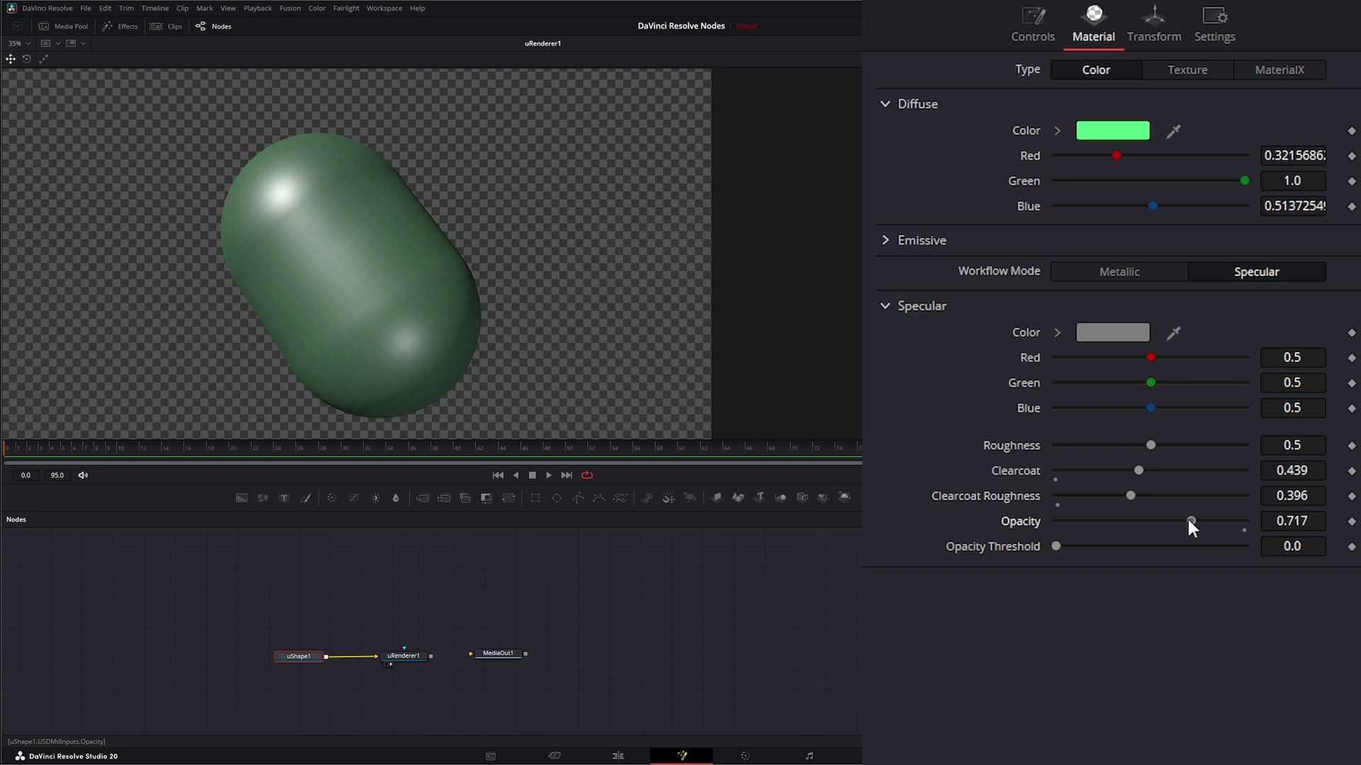
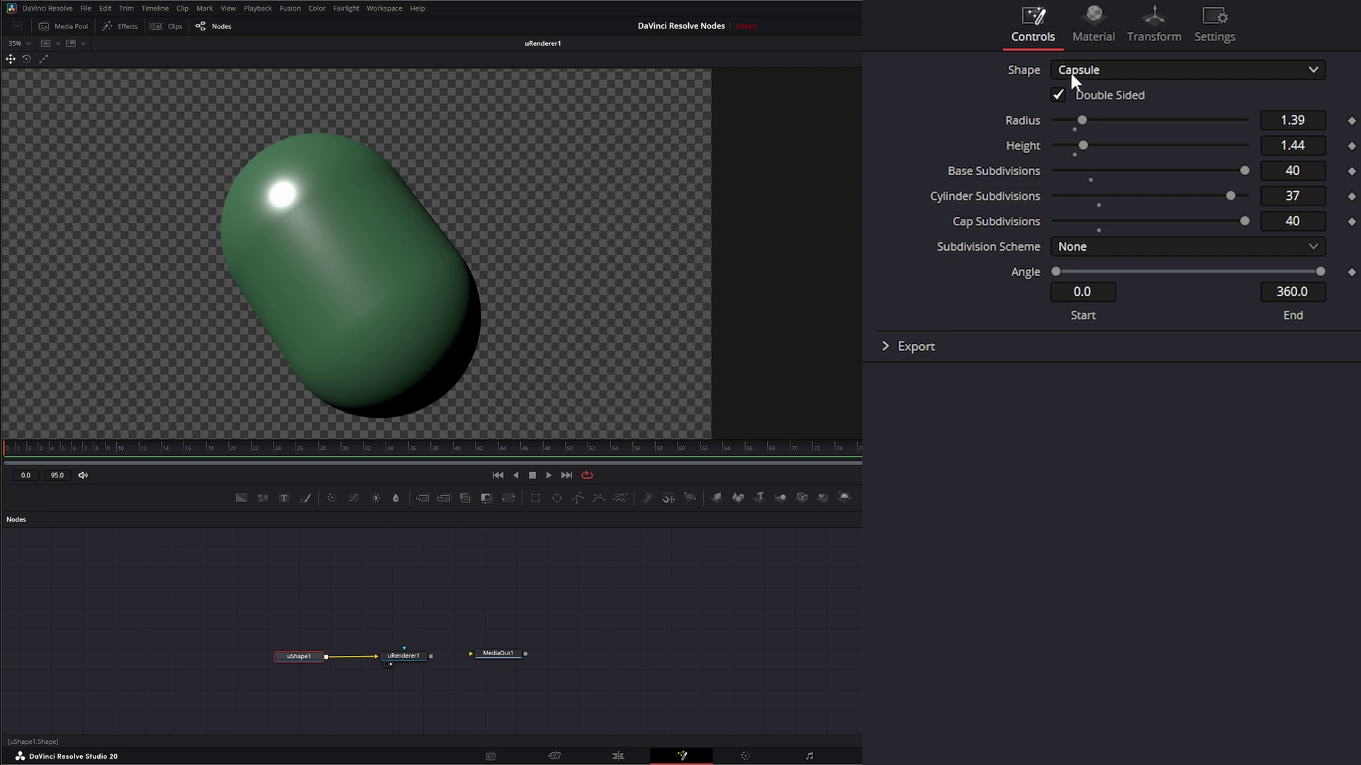
Change the uShape node's shape to Cone and try its Double Sided option
click(1085, 70)
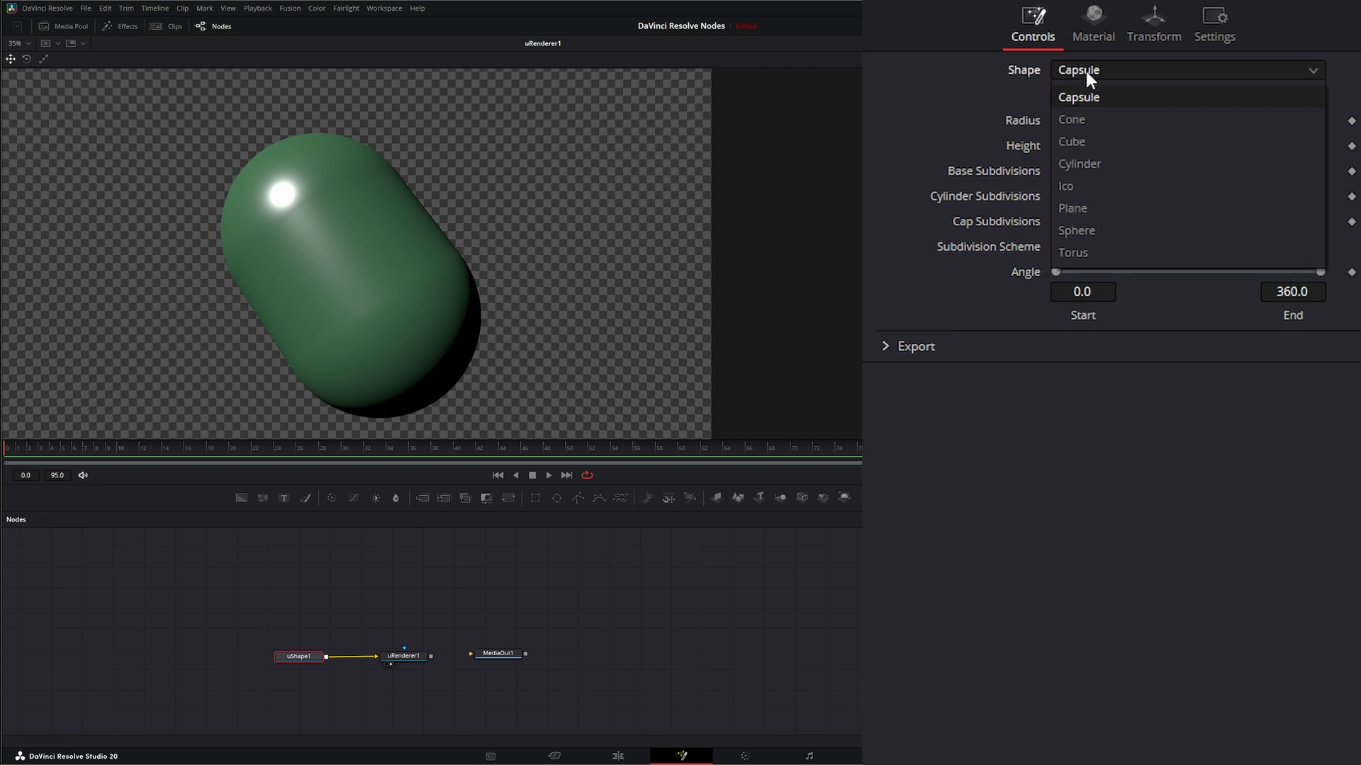
click(1104, 119)
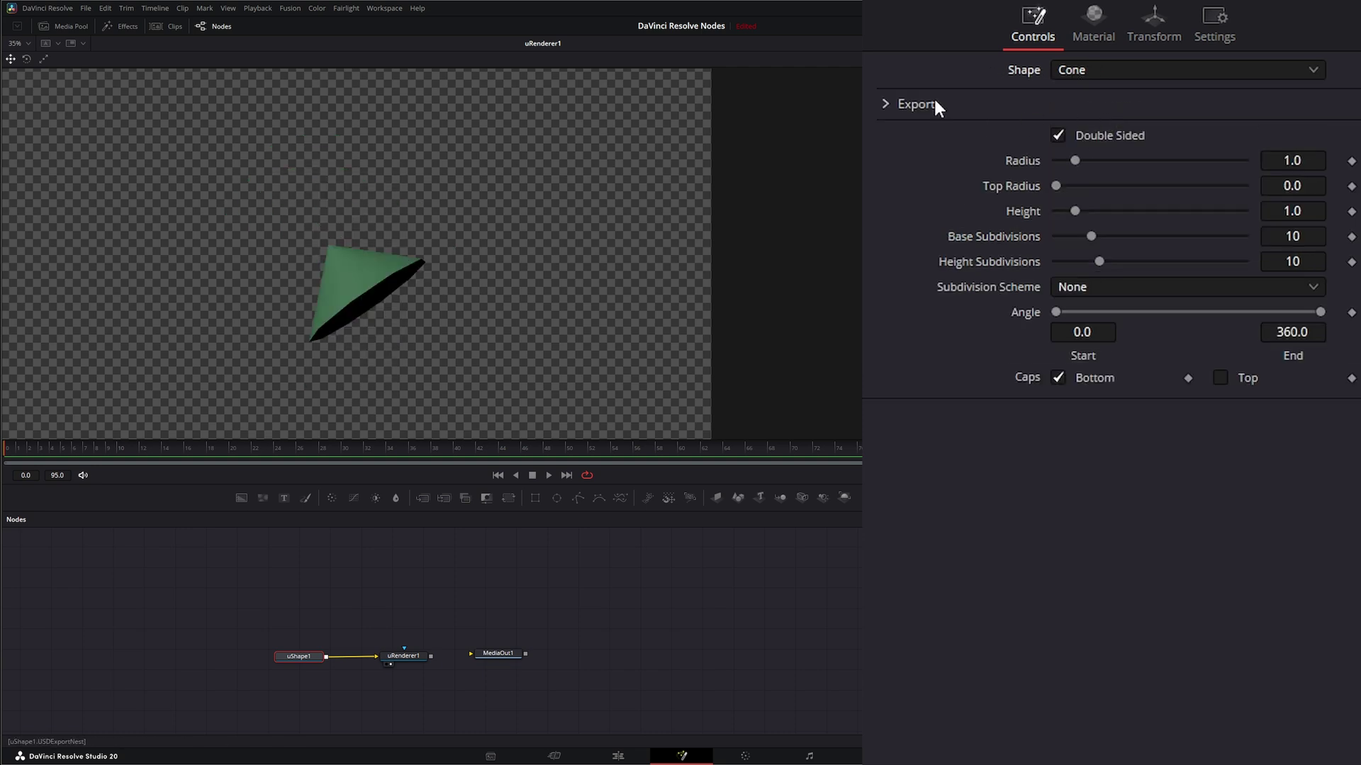
click(1059, 134)
Set the cone's Radius to 1.34, Height to 2.46, Base Subdivisions to 33 and Height Subdivisions to 40
drag(1075, 160, 1207, 236)
drag(1099, 261, 1244, 262)
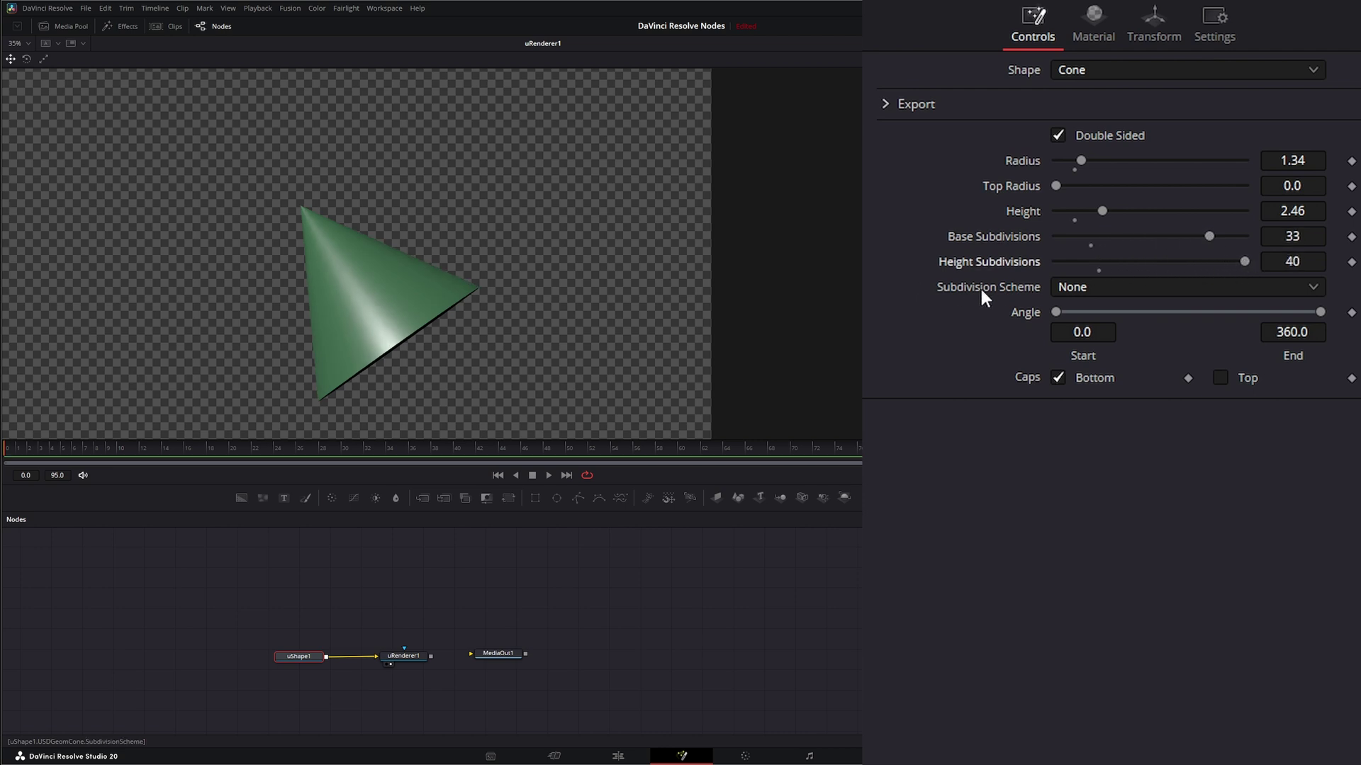
Try the cone's Bilinear, Loop and Catmull-Clark subdivision schemes, including the Smooth triangle rule, and return the scheme to None
click(1078, 285)
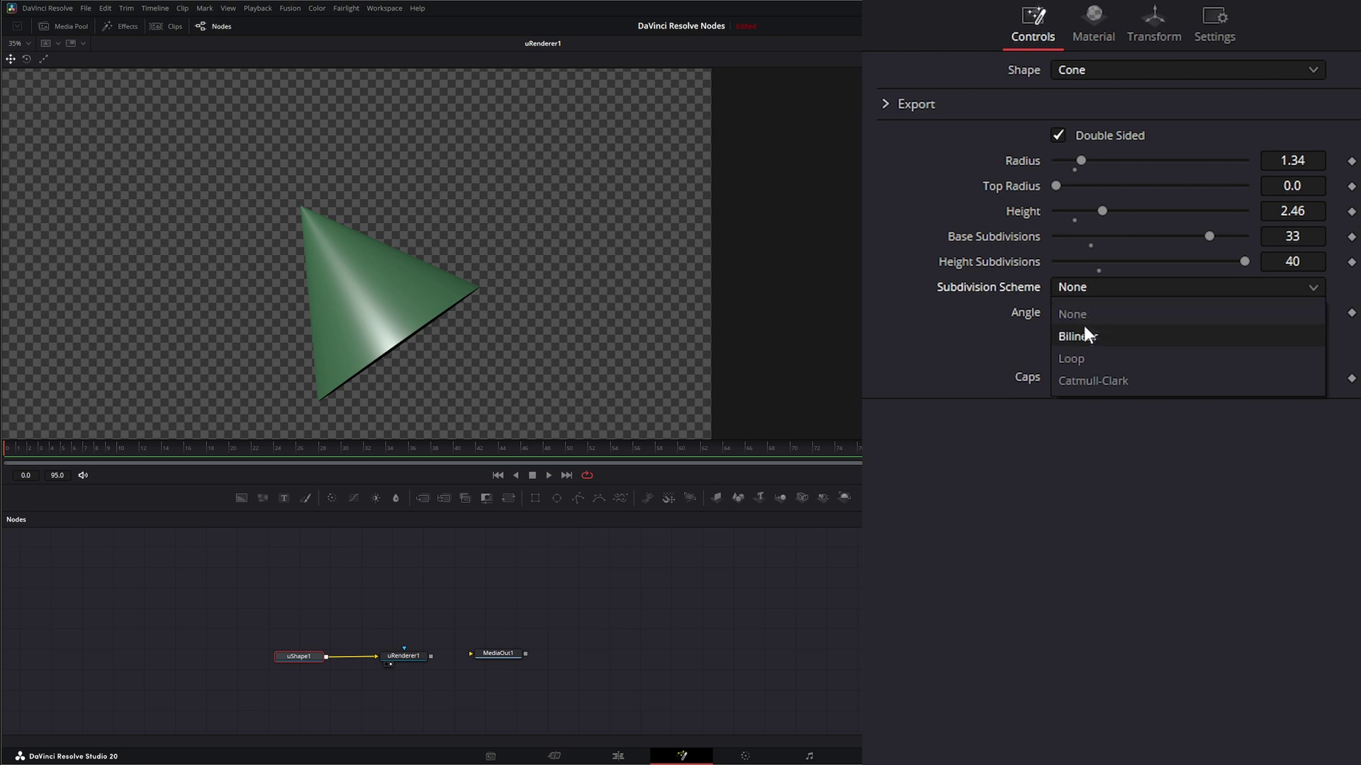
click(1091, 334)
click(1071, 284)
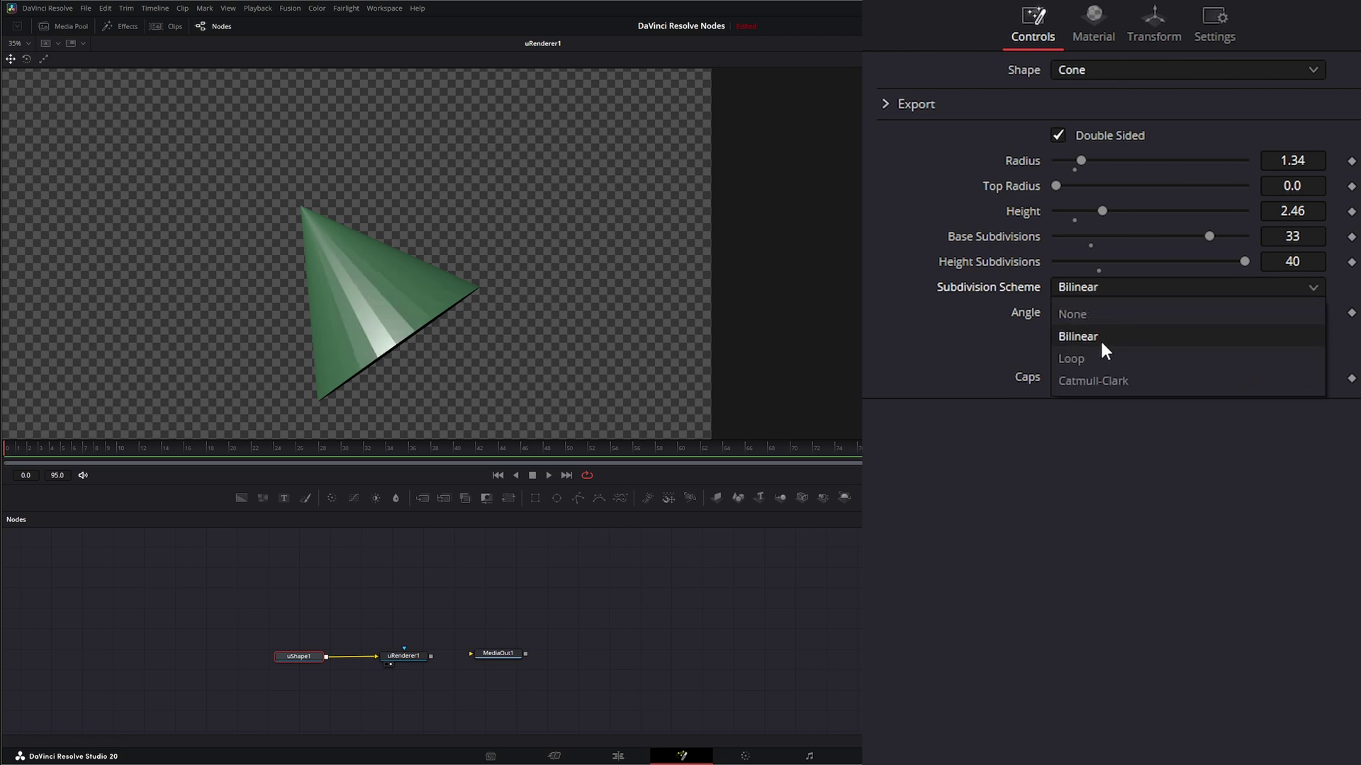
click(1083, 357)
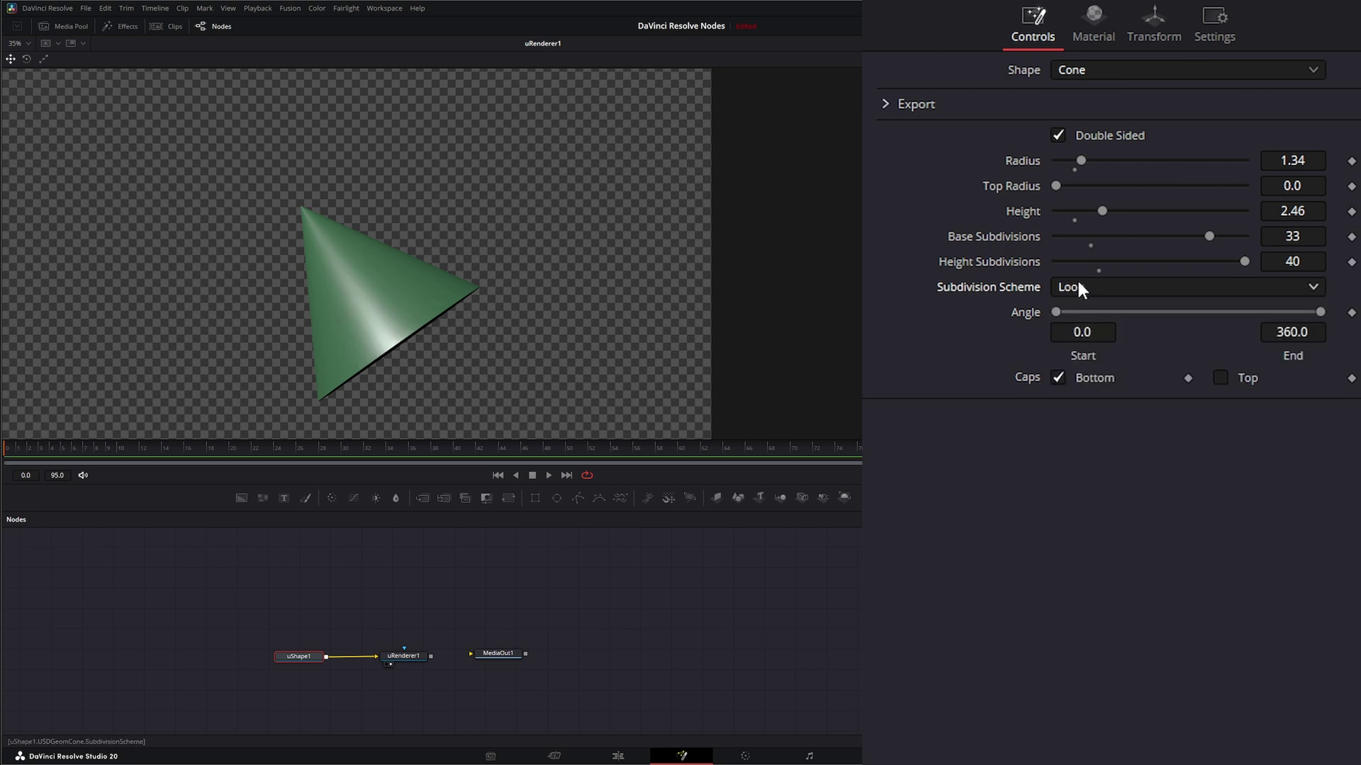
click(1077, 282)
click(1103, 382)
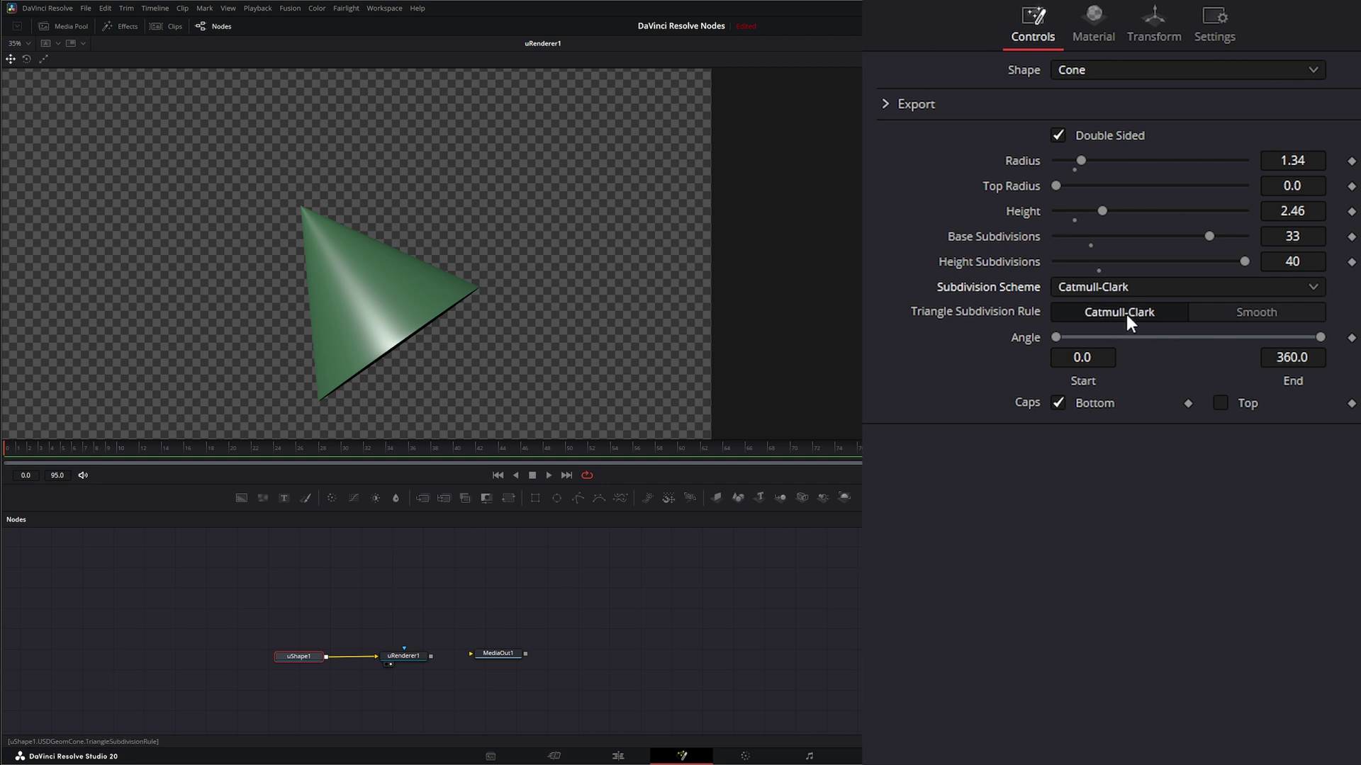
click(1255, 316)
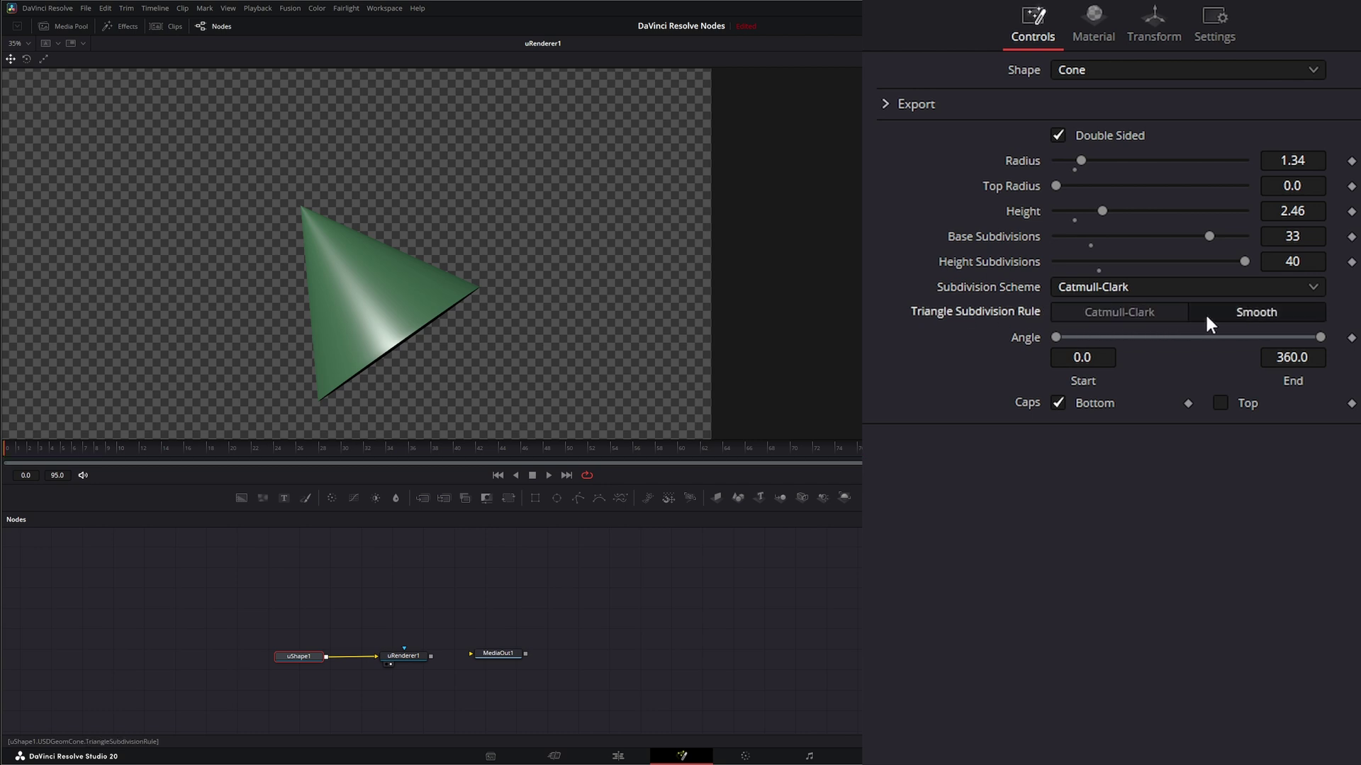
click(1113, 316)
click(1093, 292)
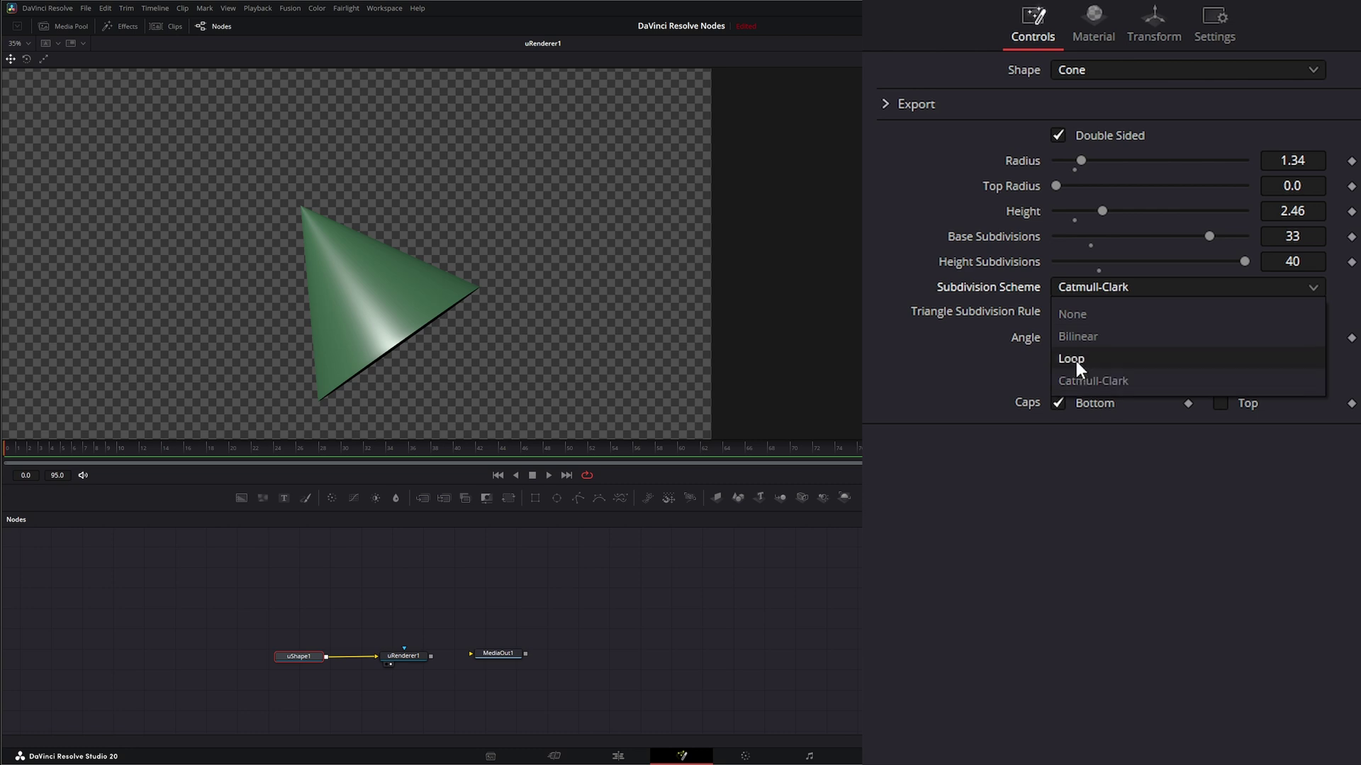
click(1076, 358)
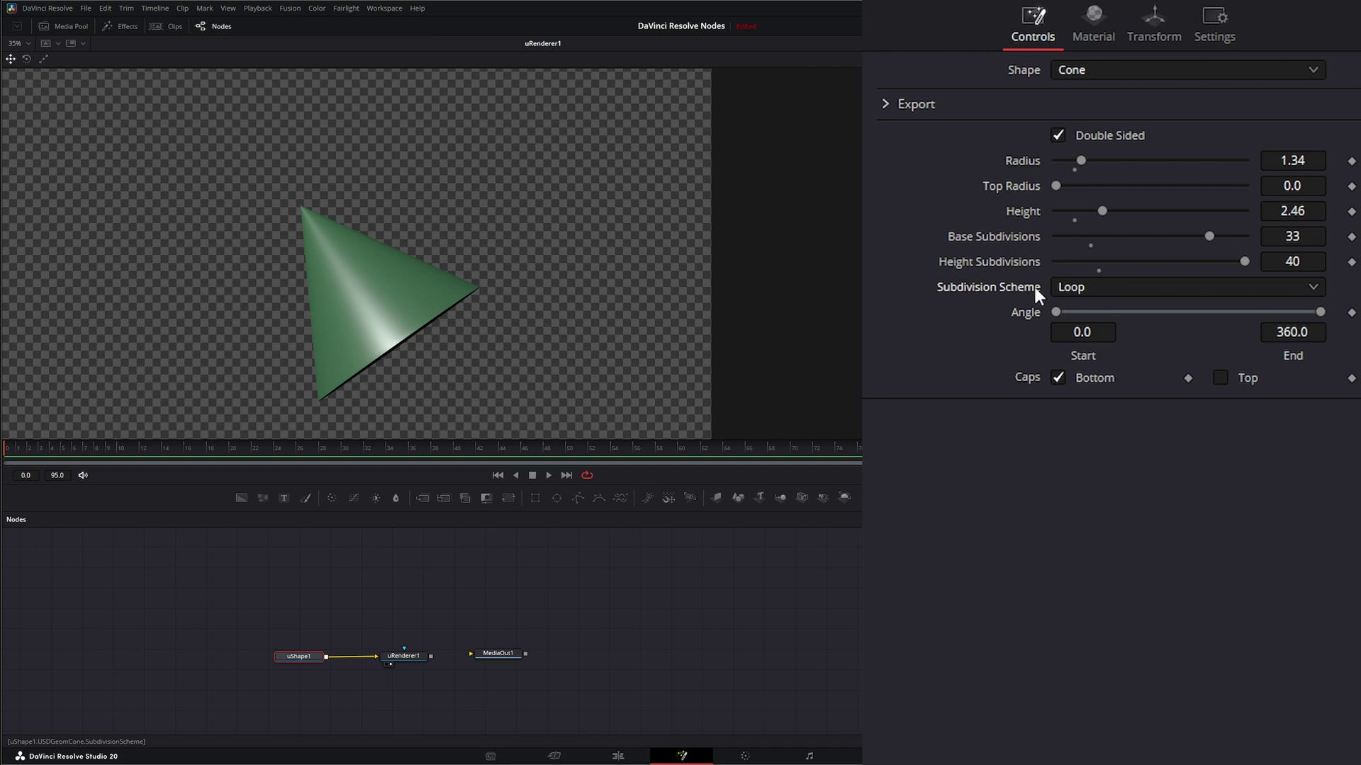
click(1080, 287)
click(1092, 307)
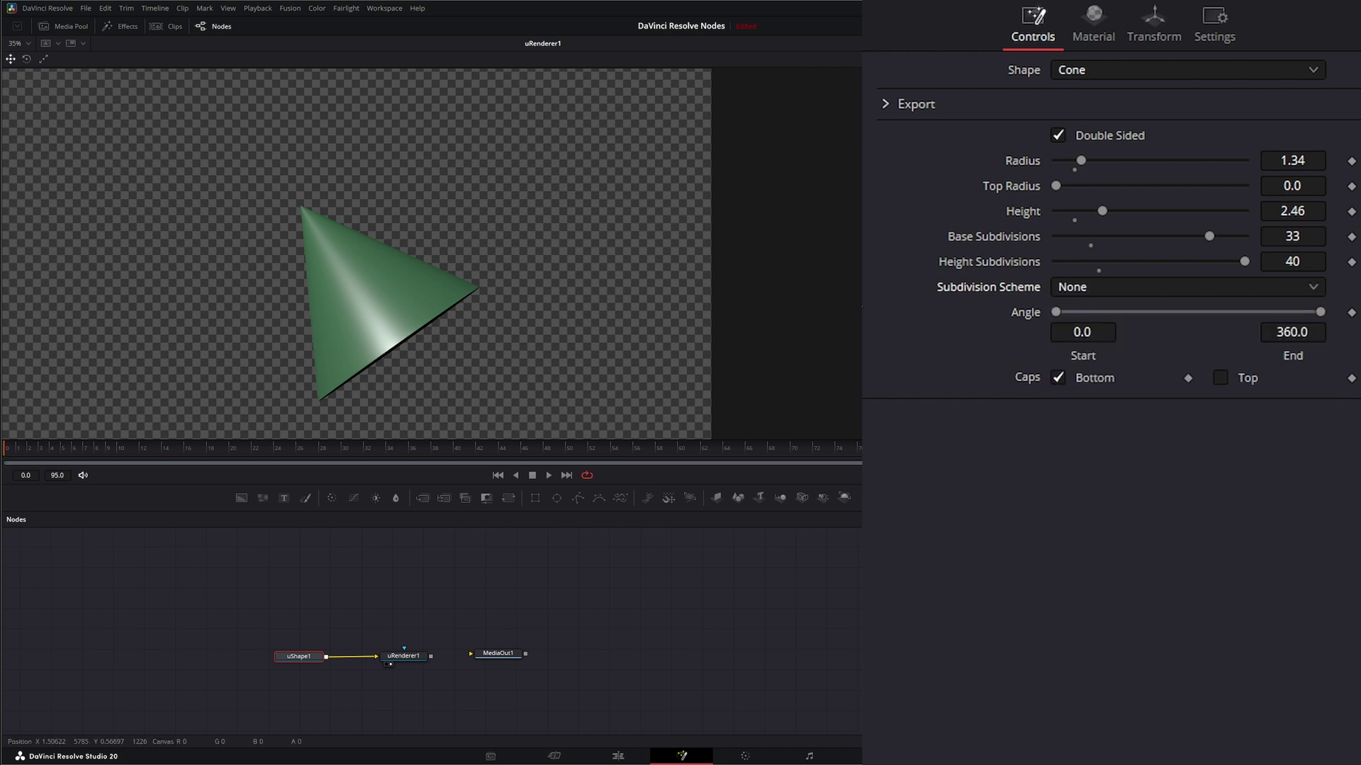
Try different start and end angles on the cone, leaving Start at 0.0 and End at 158.4
drag(1056, 313, 1161, 312)
drag(1318, 313, 1055, 318)
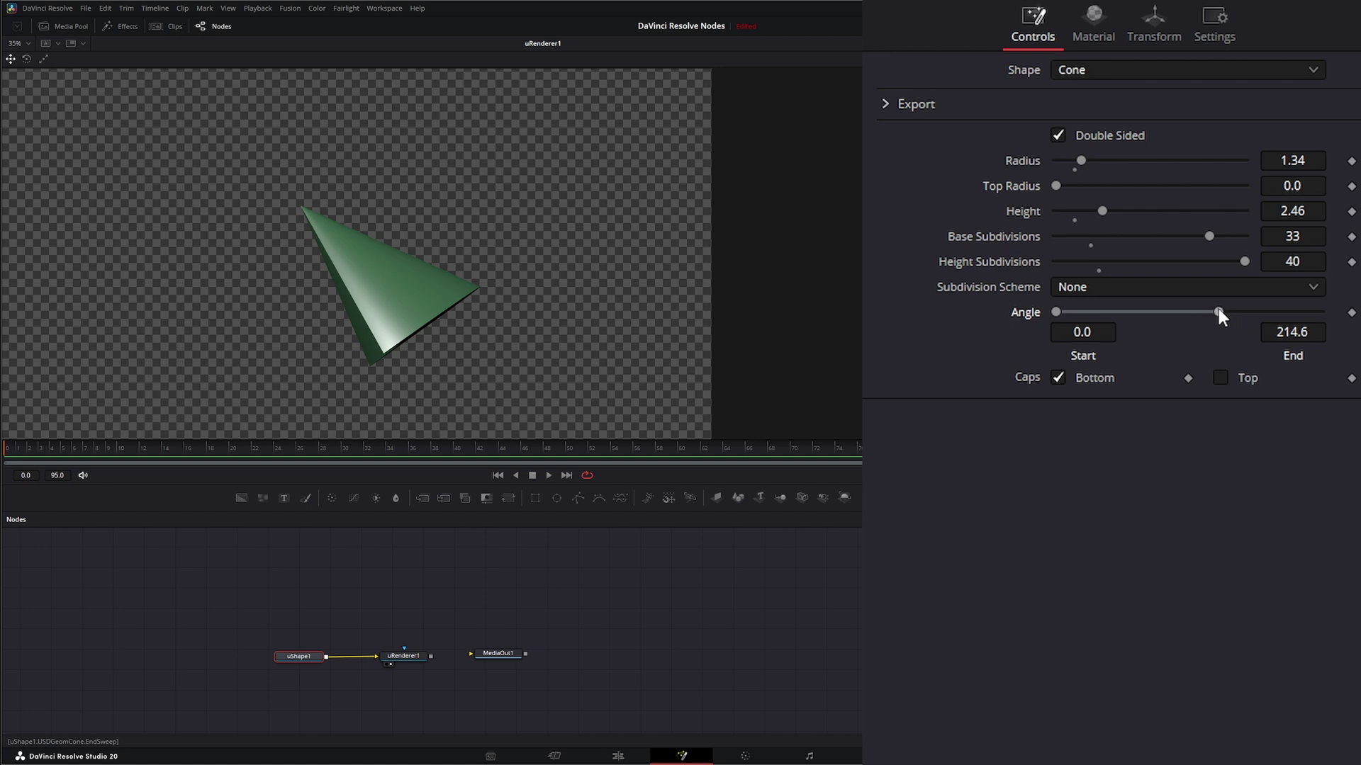
drag(1218, 312, 1179, 312)
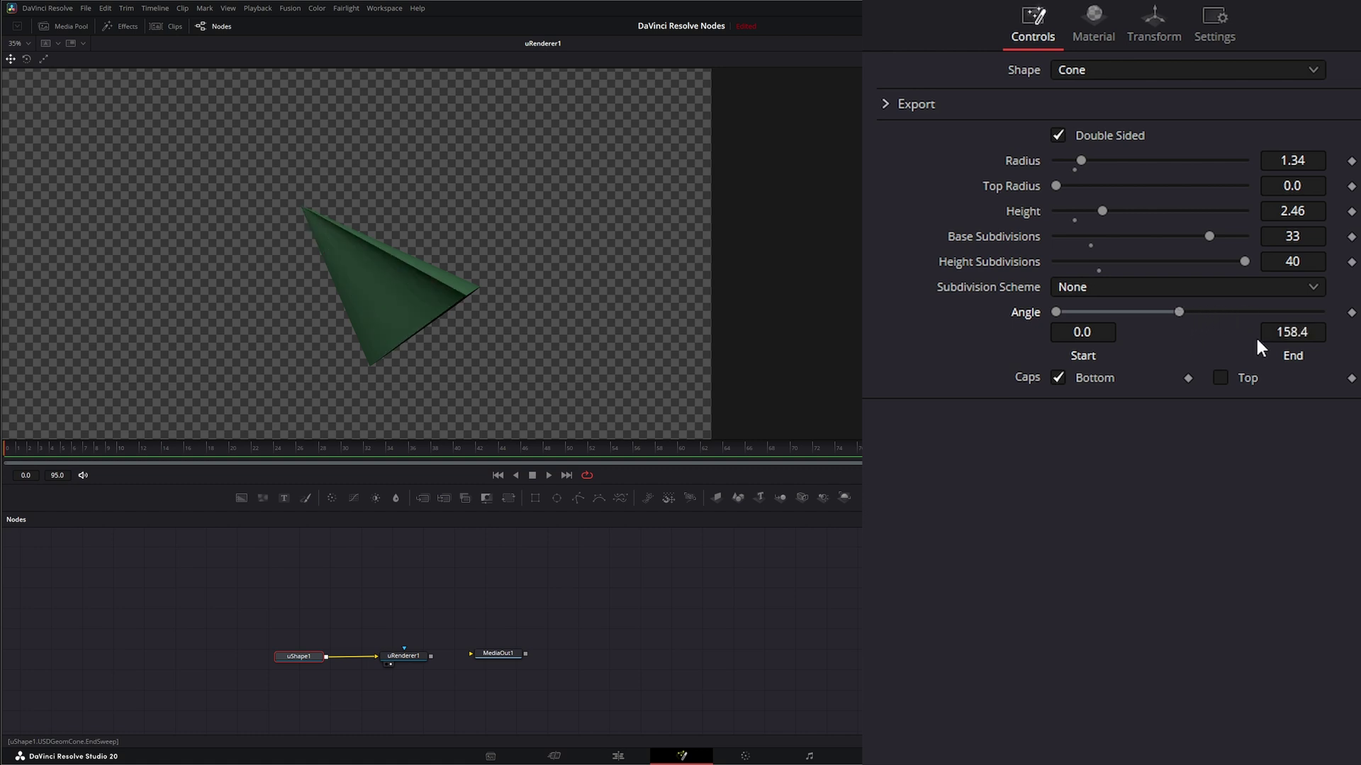
Rotate the cone so its base is in view and try its Bottom cap off and on again
click(1058, 377)
click(1058, 377)
click(1155, 15)
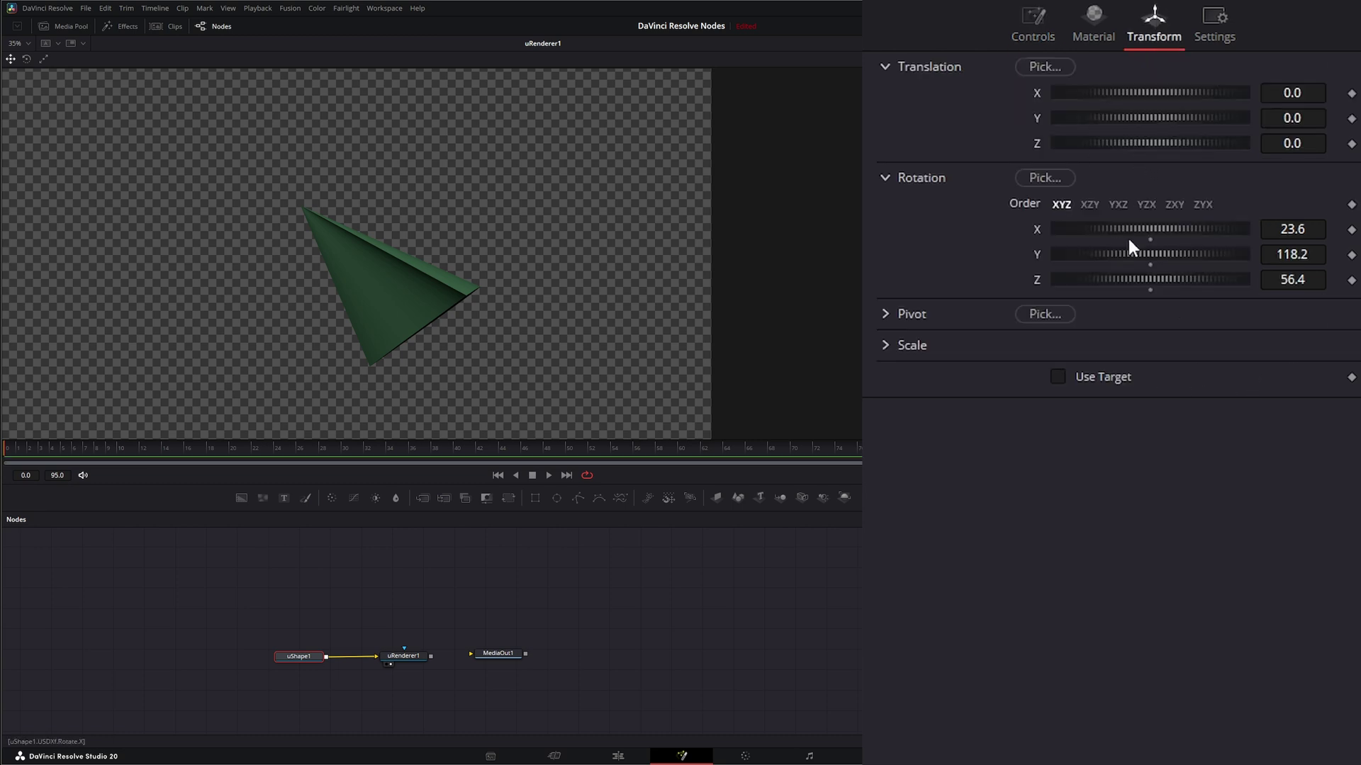
drag(1138, 255, 1120, 228)
click(1033, 22)
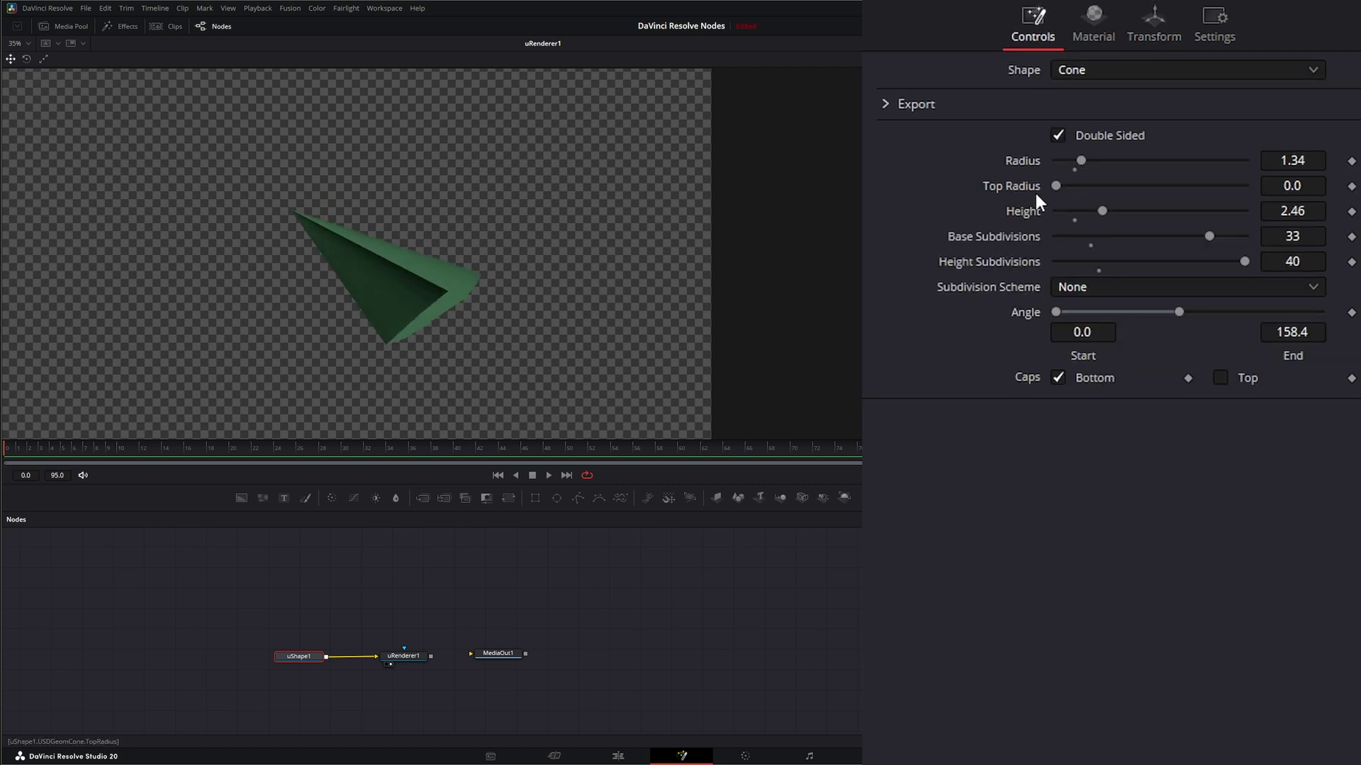
click(1057, 375)
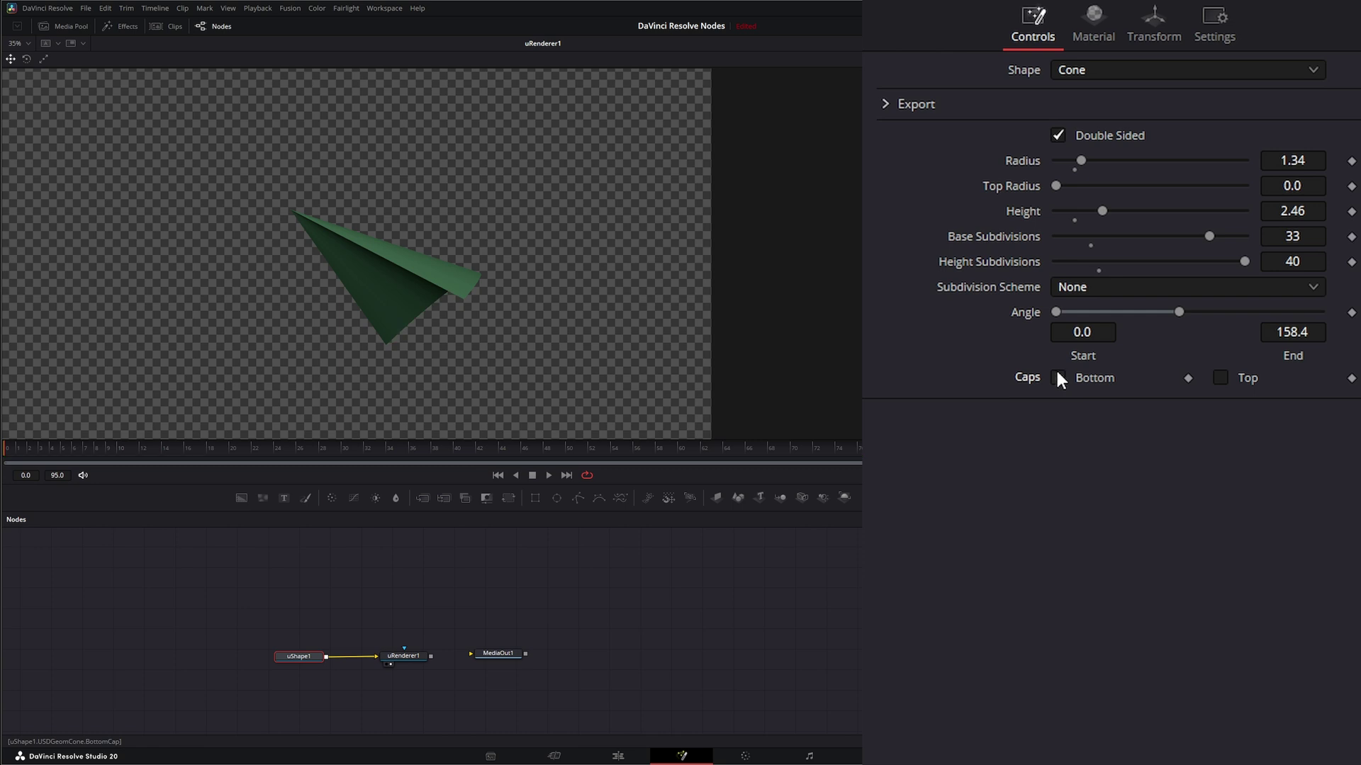
click(1057, 376)
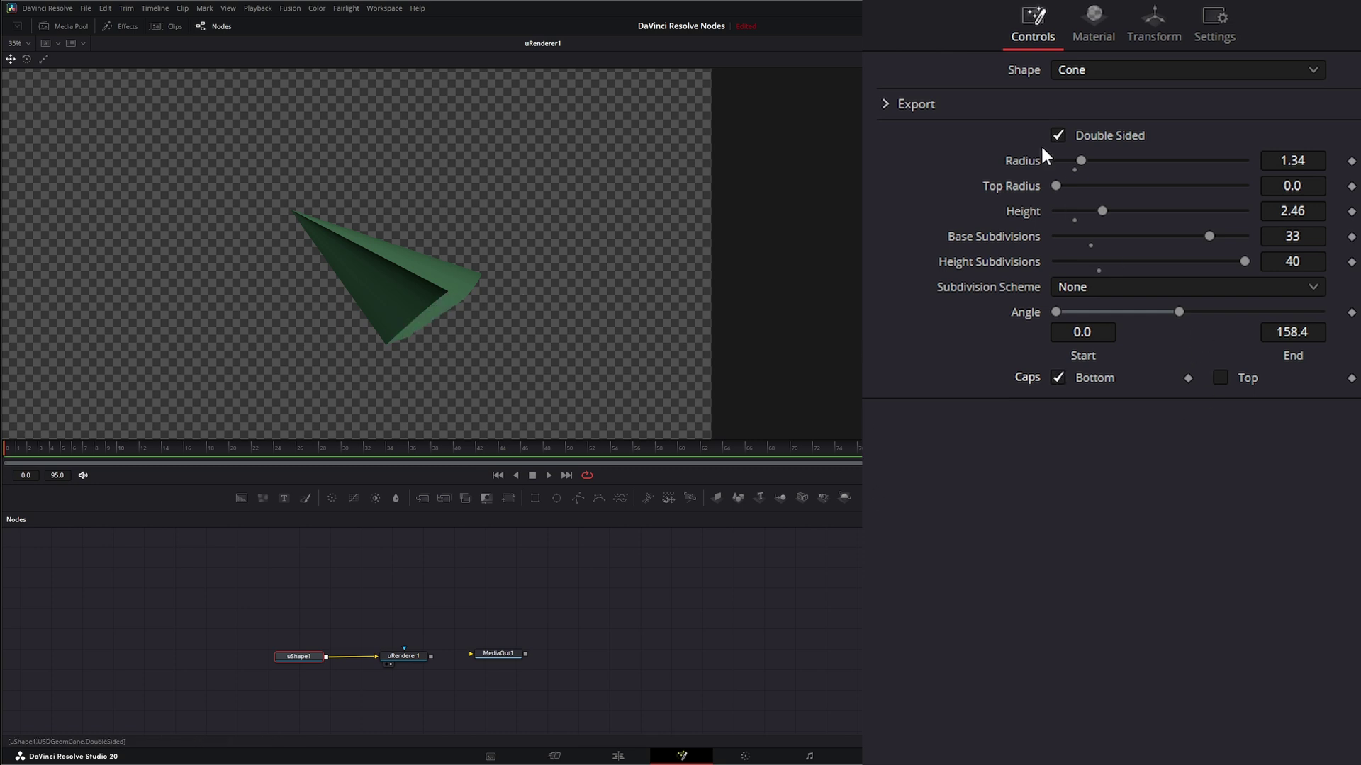
Set the cone's Top Radius to 0.91 and try its Top cap
drag(1056, 182, 1074, 186)
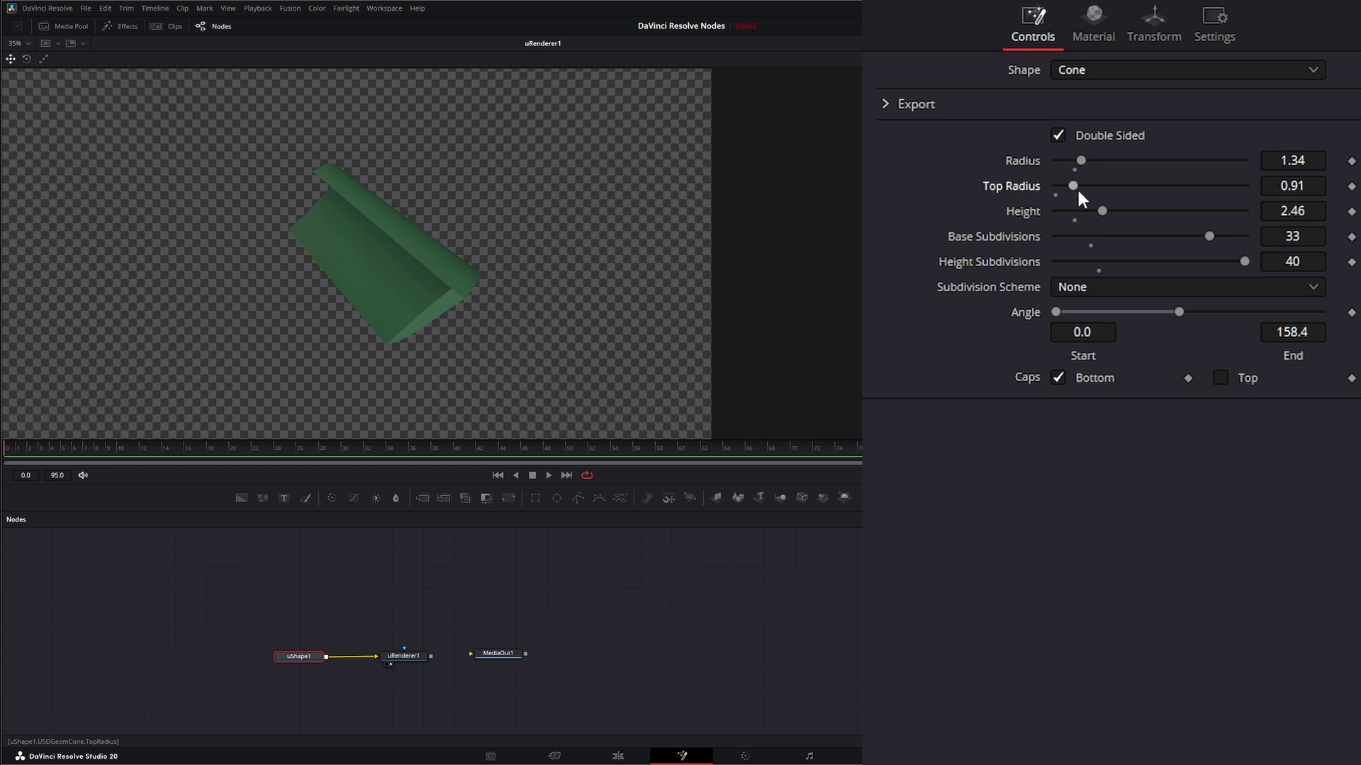
click(1220, 378)
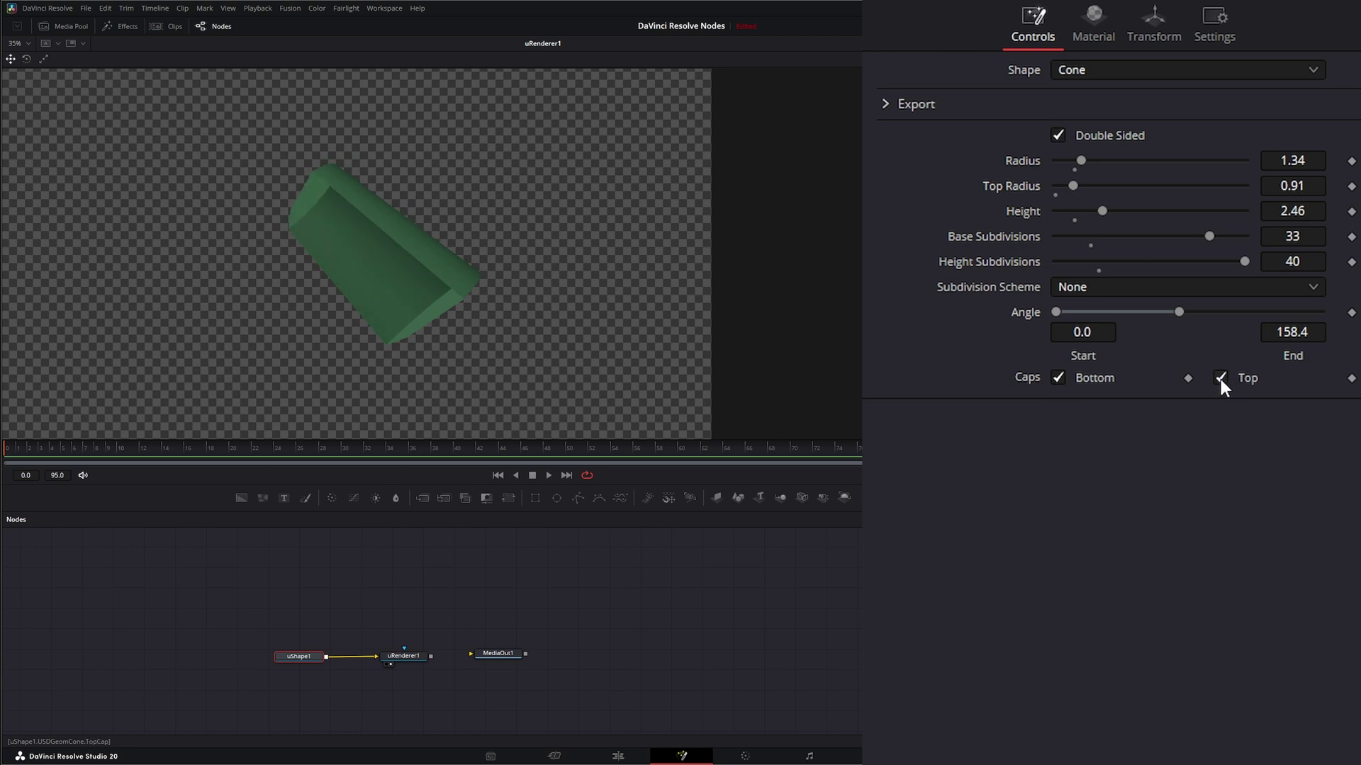
click(1220, 378)
Change the shape to Cube, unlock its dimensions and set Width to 4.39, Height to 1.71 and Depth to 0.43
click(1069, 70)
click(1071, 141)
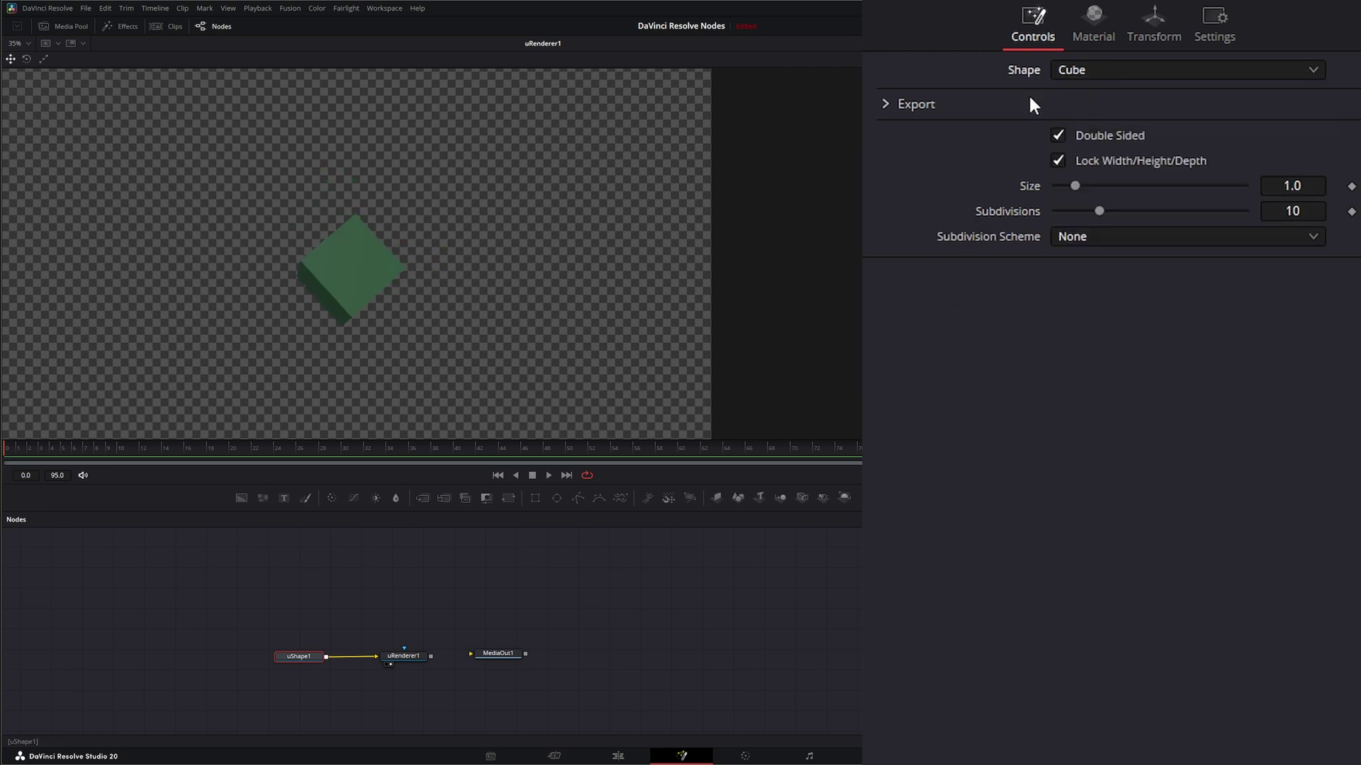
click(1060, 135)
drag(1076, 185, 1062, 239)
click(1059, 160)
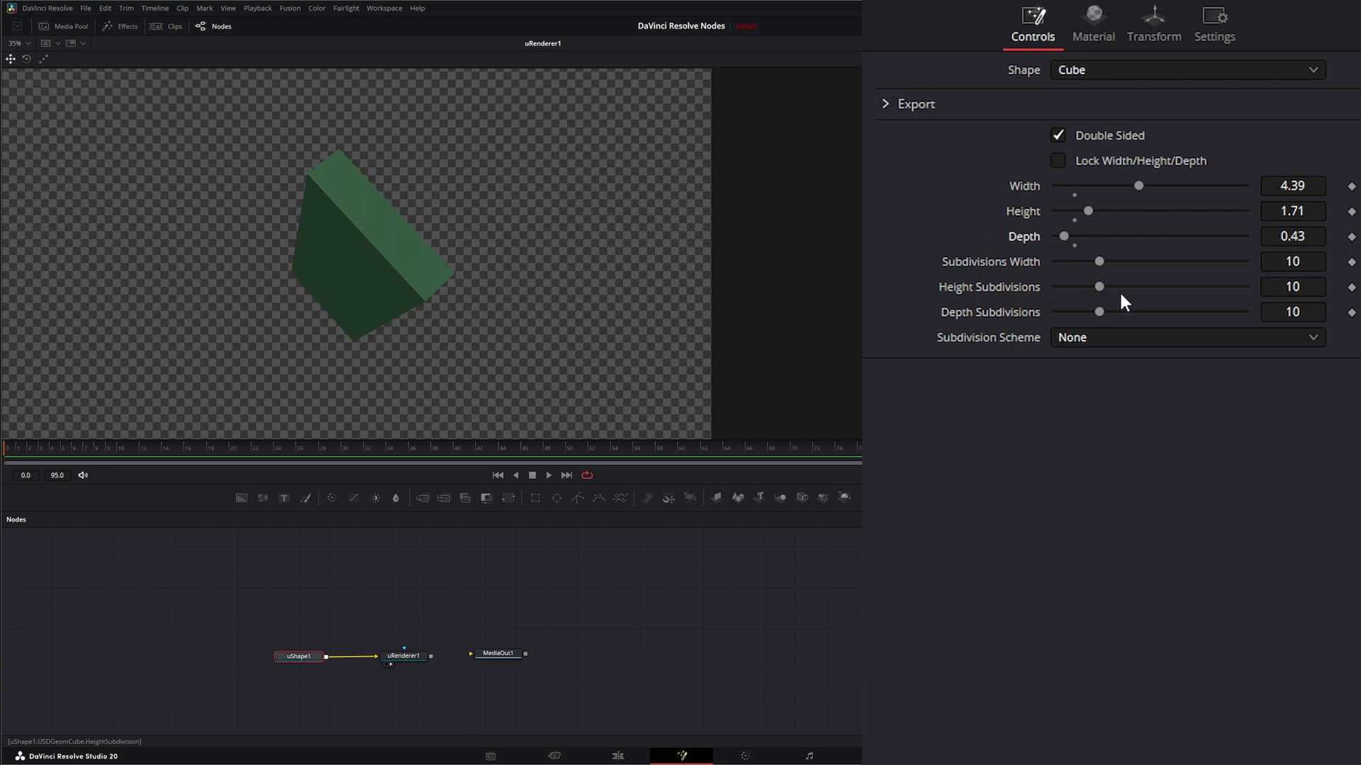
Set the cube's Subdivisions Width to 27, Height Subdivisions to 30 and Depth Subdivisions to 34
drag(1100, 261, 1182, 261)
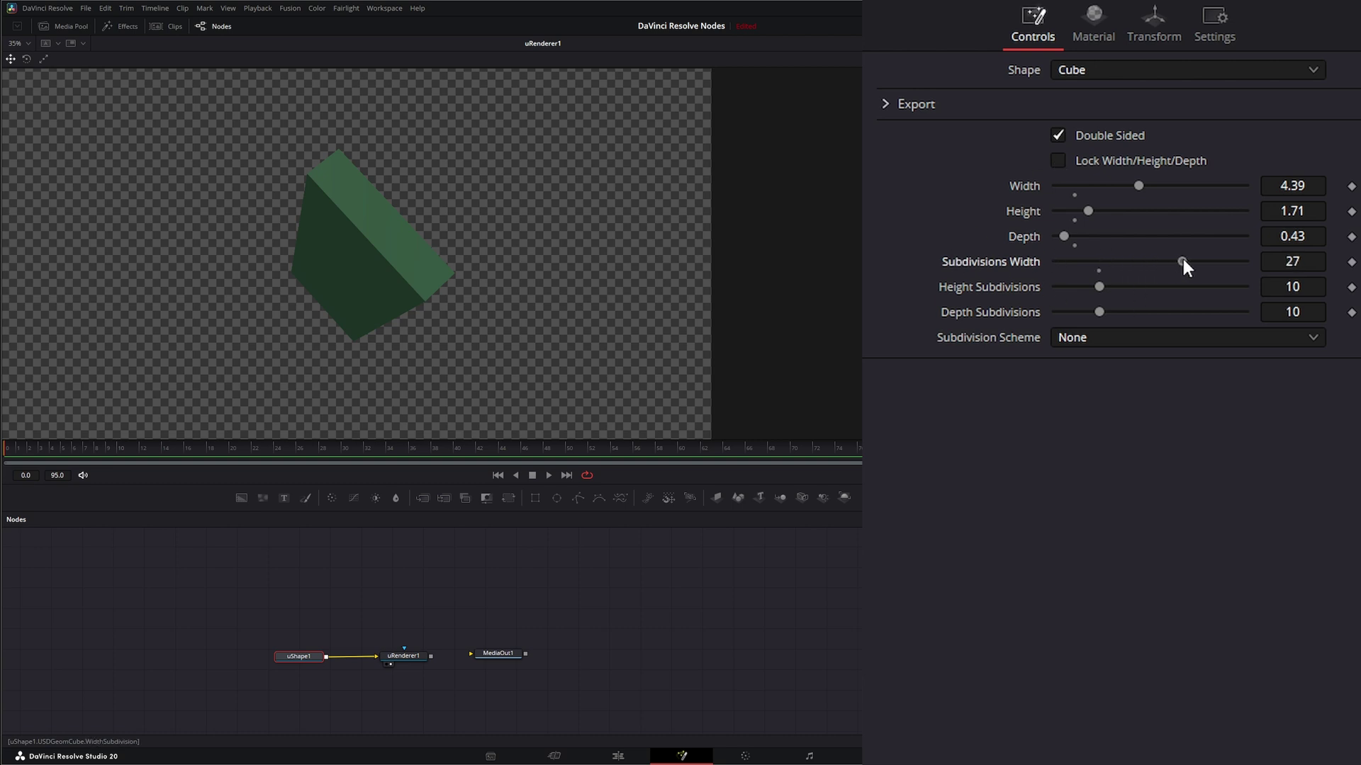
drag(1097, 287, 1194, 286)
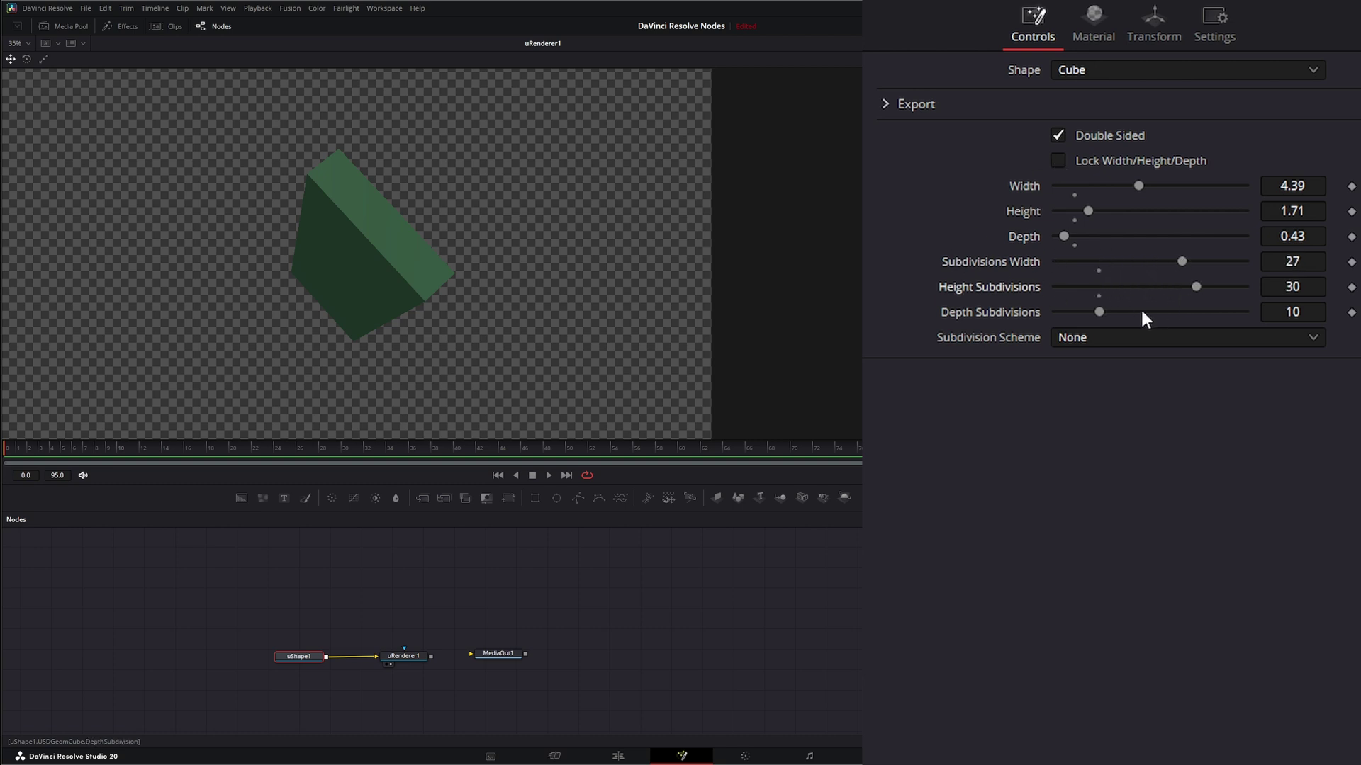
drag(1099, 312, 1214, 312)
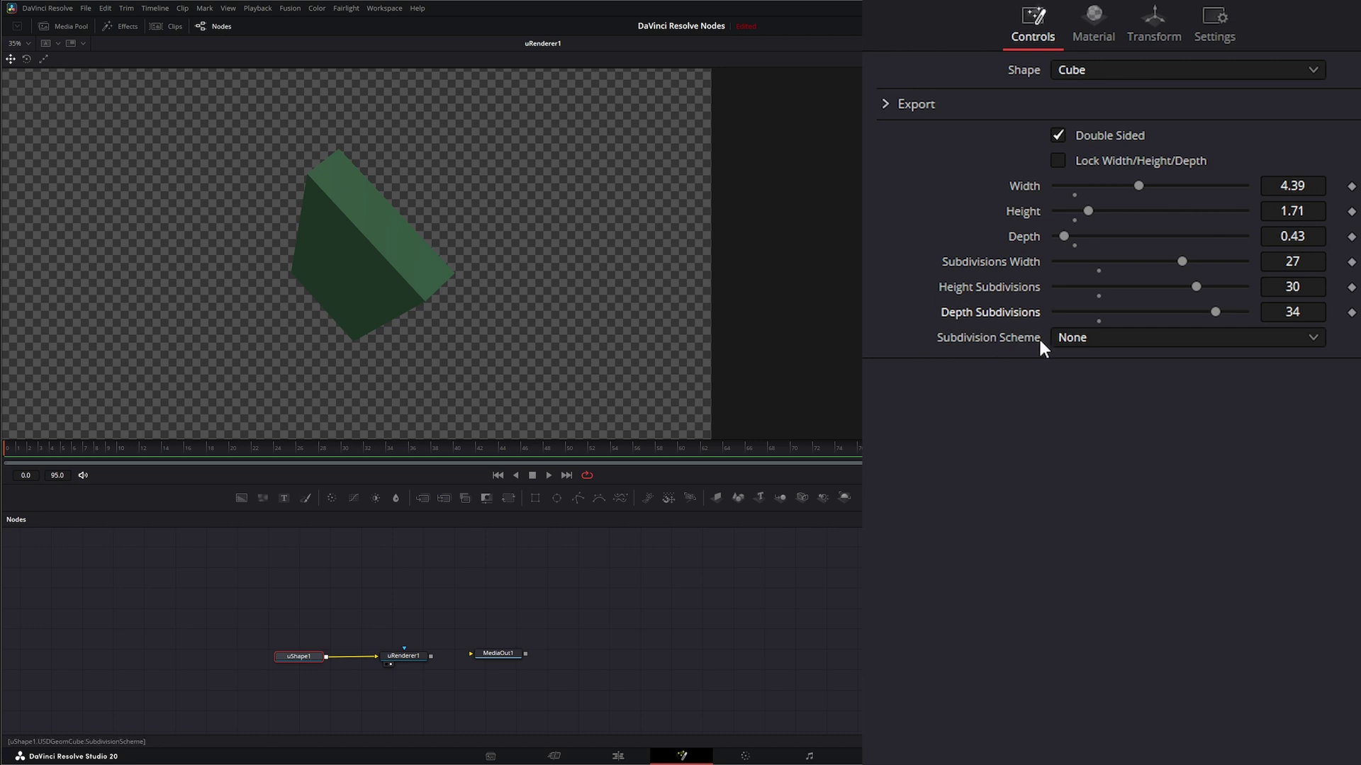
Try the cube's Bilinear, Loop and Catmull-Clark subdivision schemes and go back to Loop
click(1097, 337)
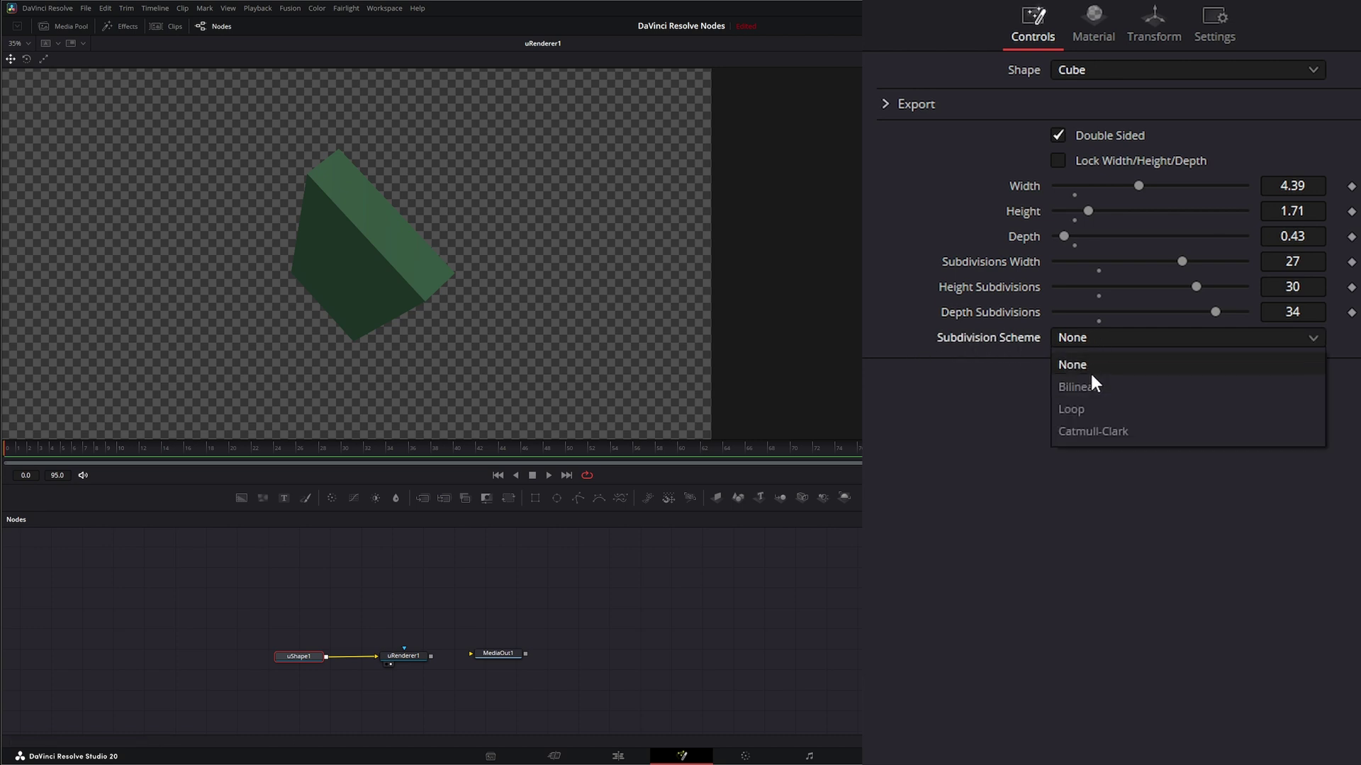
click(1091, 389)
click(1102, 337)
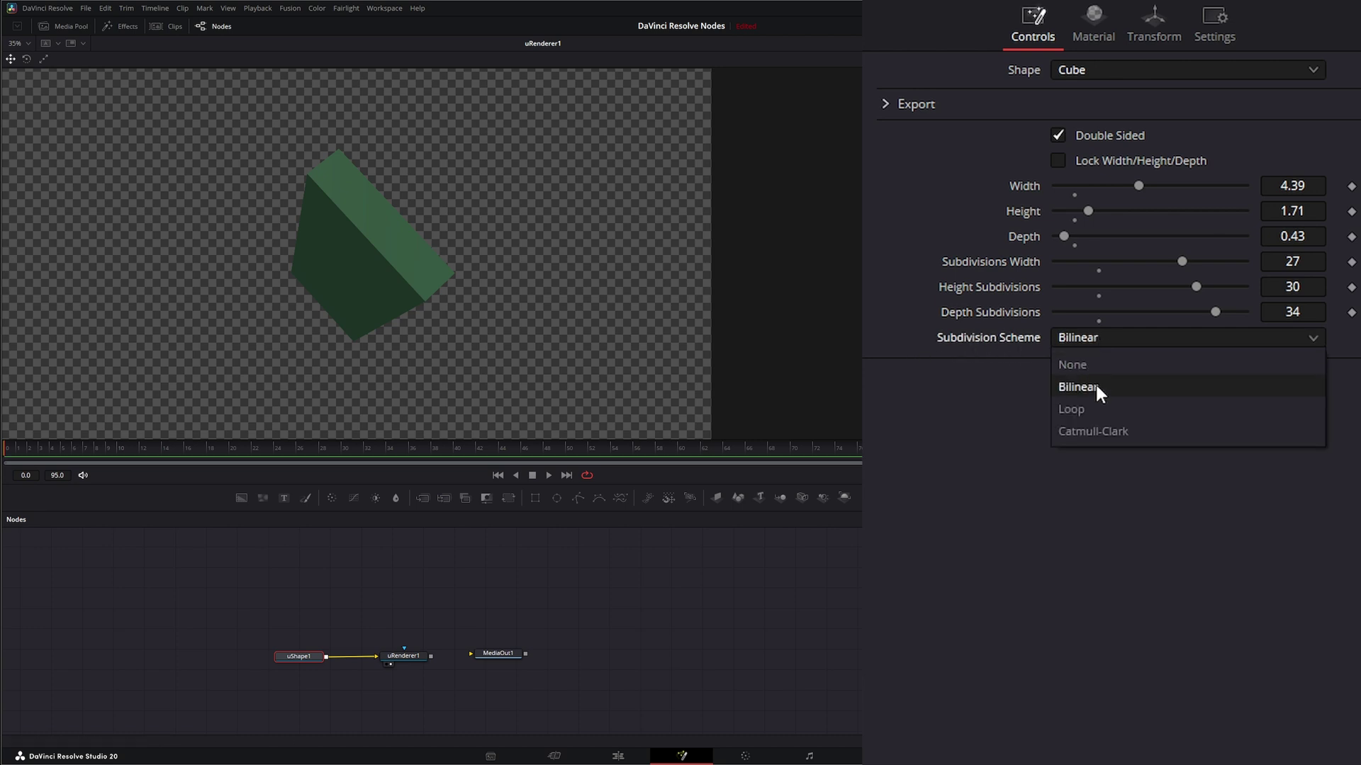
click(1096, 409)
click(1095, 337)
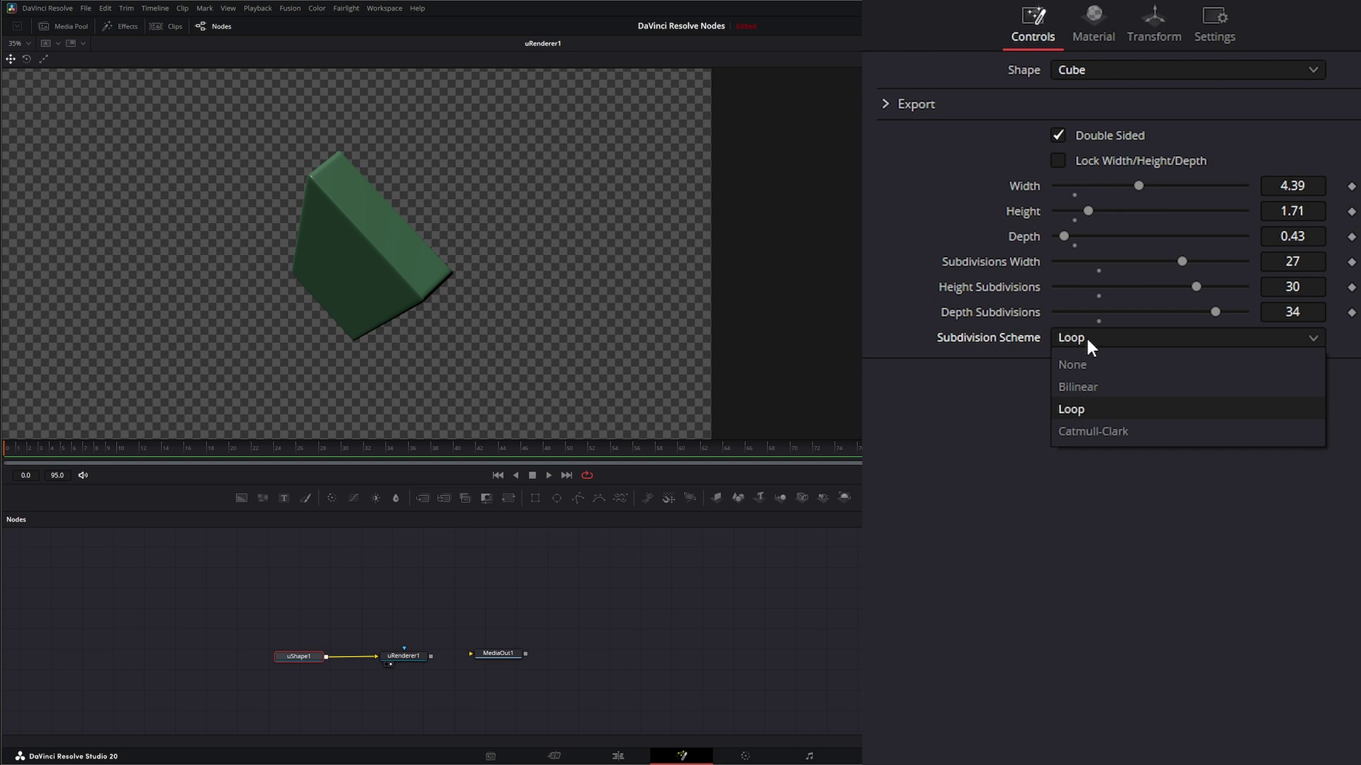
click(1117, 429)
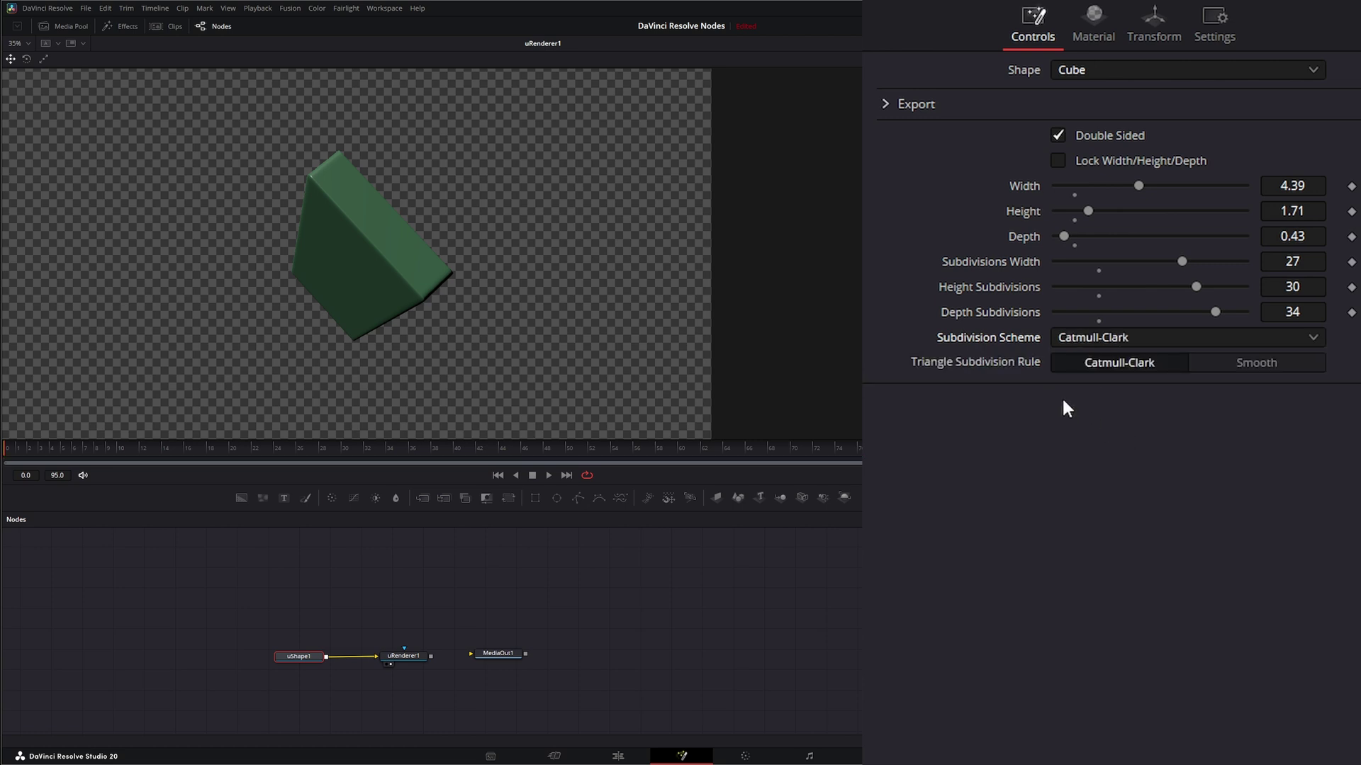
click(1093, 335)
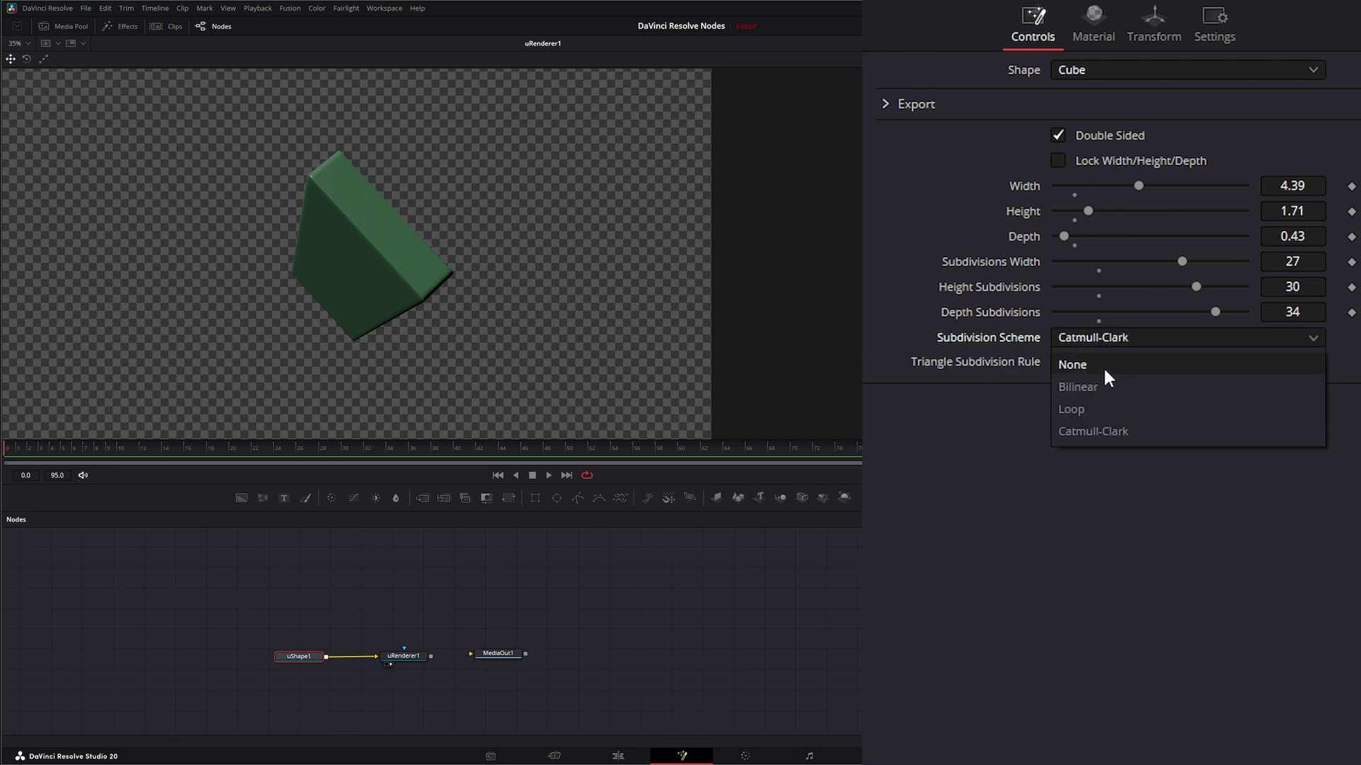
click(1092, 412)
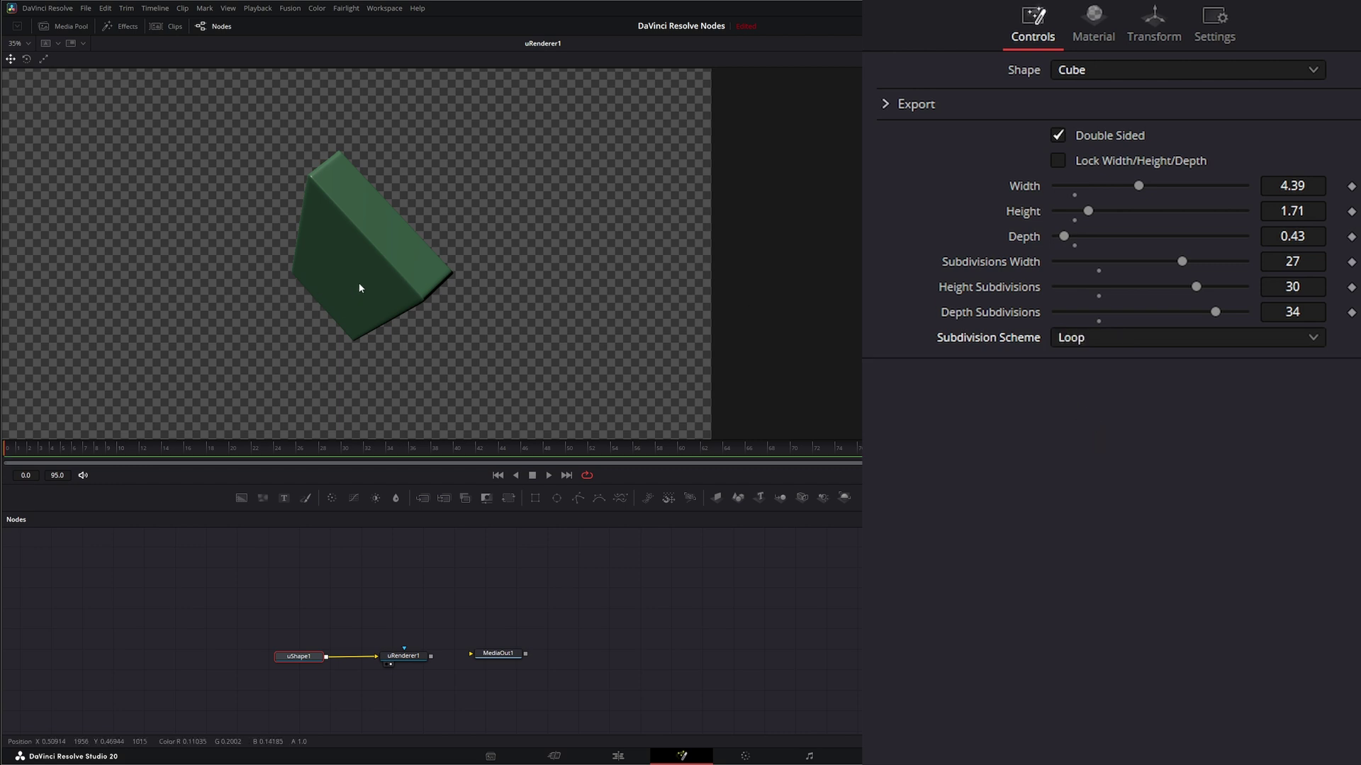
Set the cube's Subdivisions Width to 29, Subdivision Scheme to Catmull-Clark and Depth Subdivisions to 3, trying the Smooth triangle rule along the way
scroll(372, 284, up, 5)
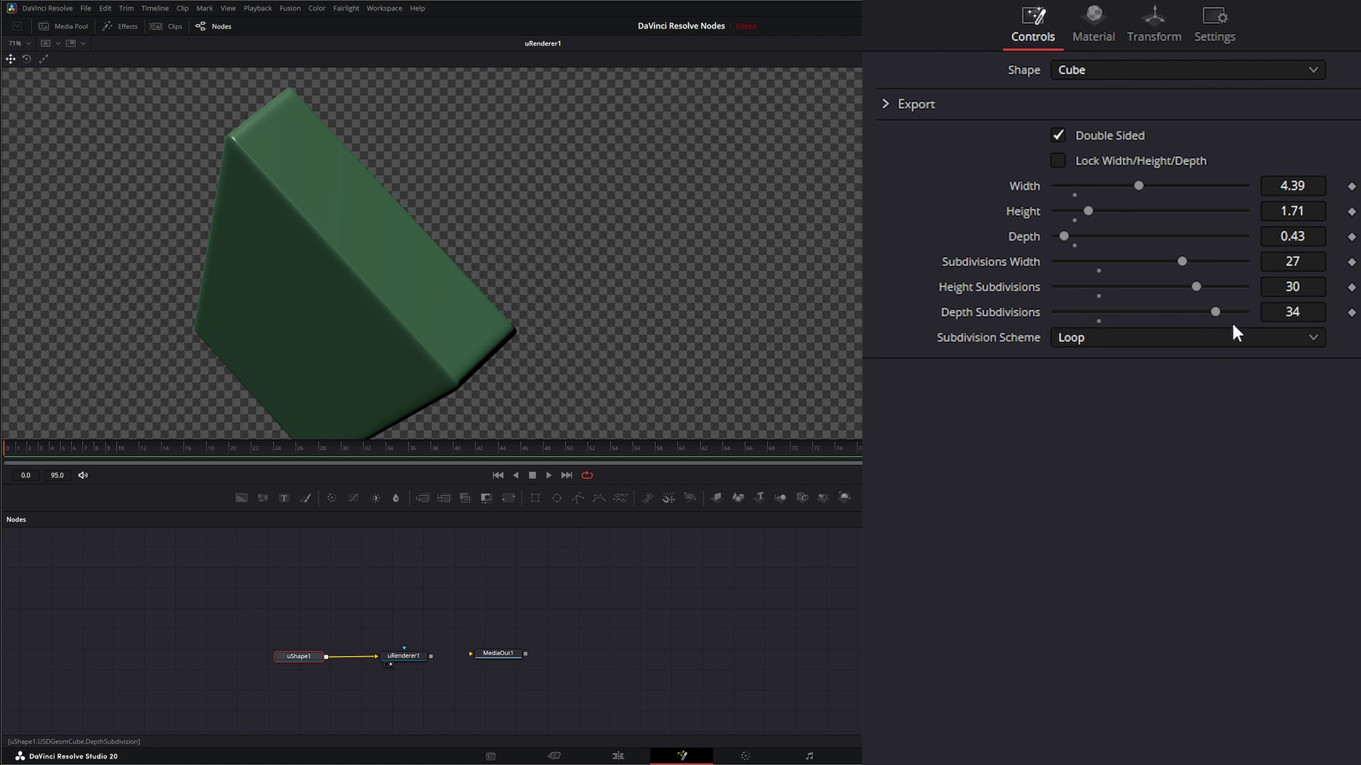
mouse_move(1180, 263)
mouse_down()
mouse_move(1091, 262)
mouse_move(1226, 261)
mouse_move(1091, 264)
mouse_move(1189, 271)
mouse_up()
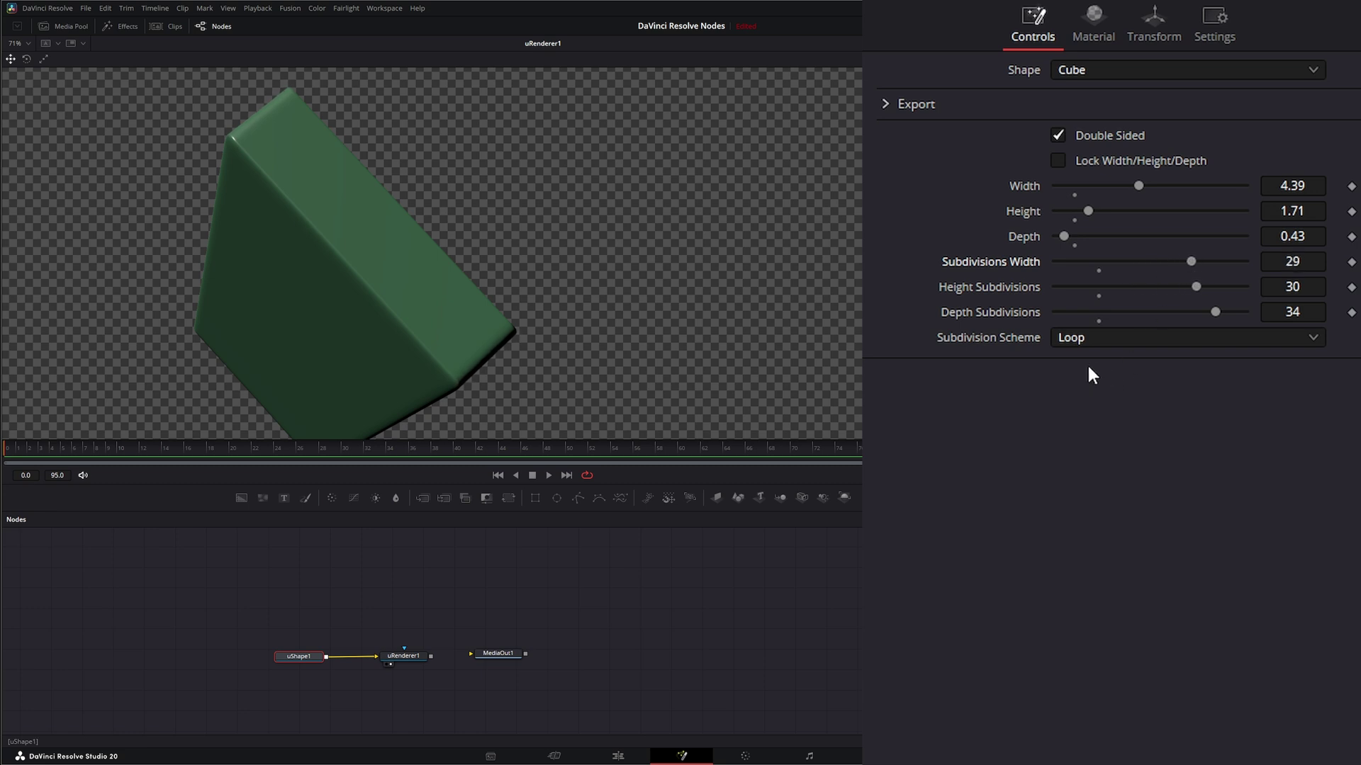
click(1082, 338)
click(1105, 432)
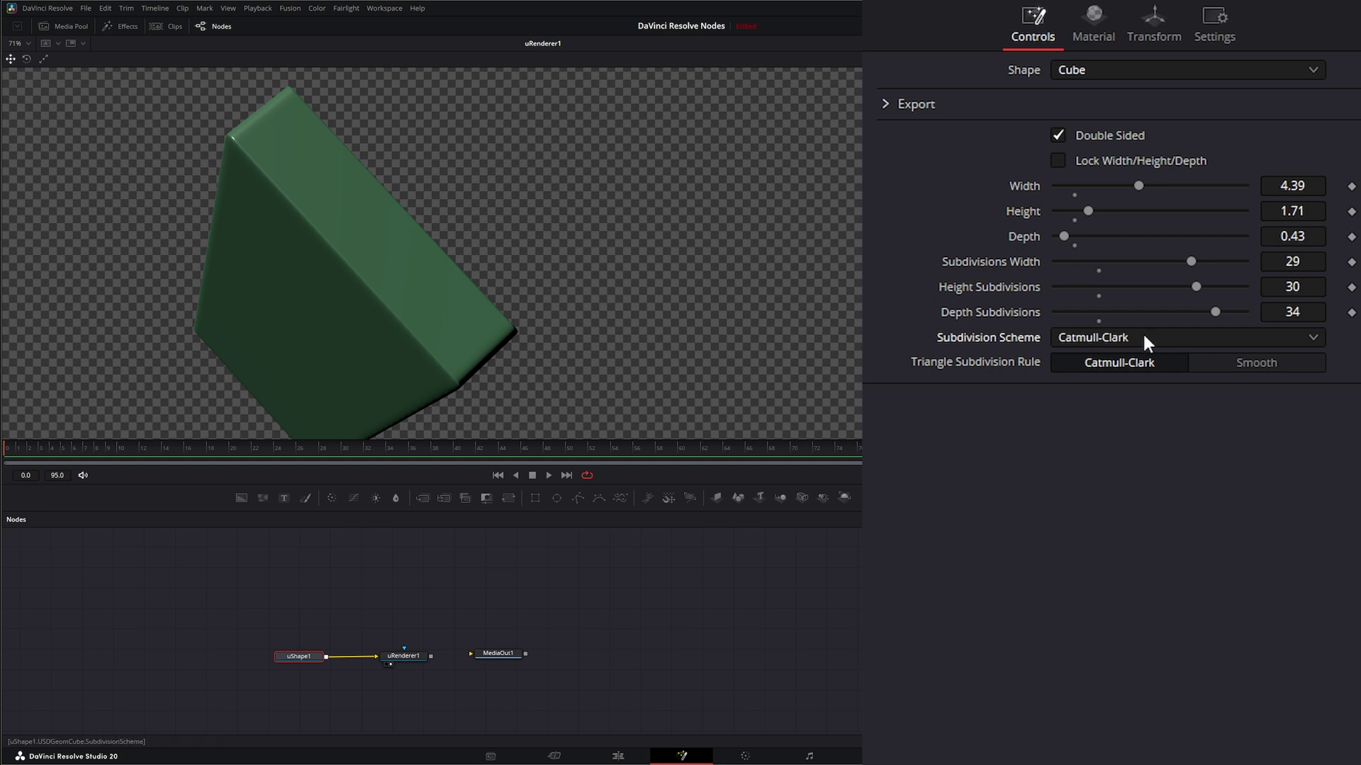
click(1251, 362)
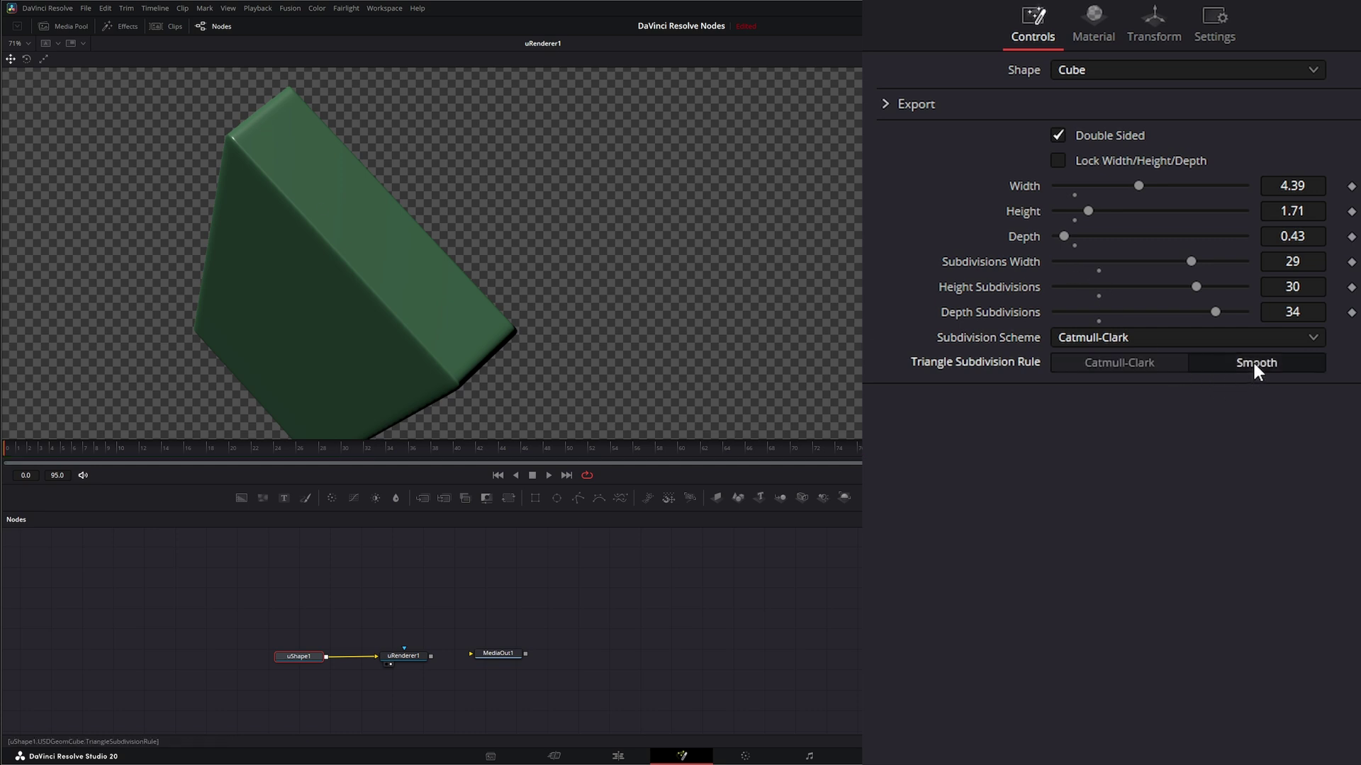
click(1124, 362)
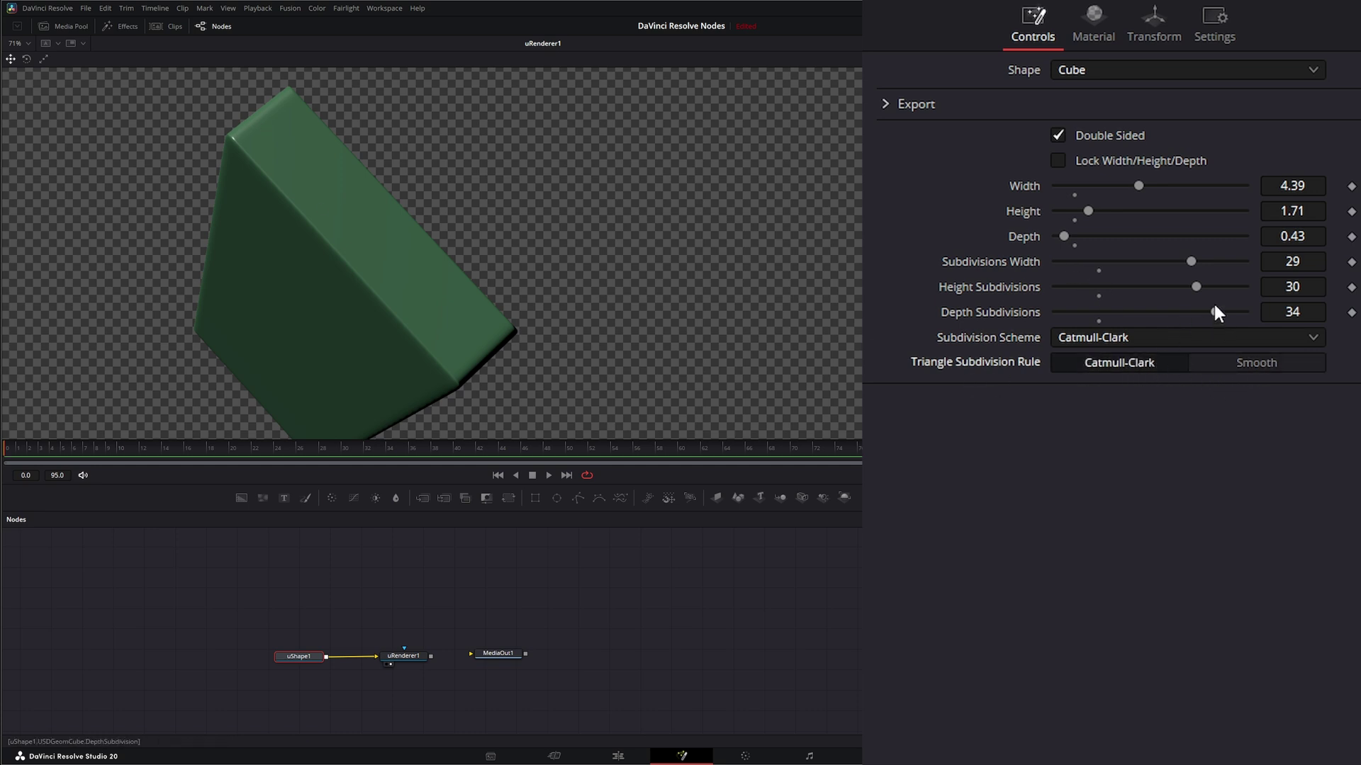
drag(1214, 306, 1064, 313)
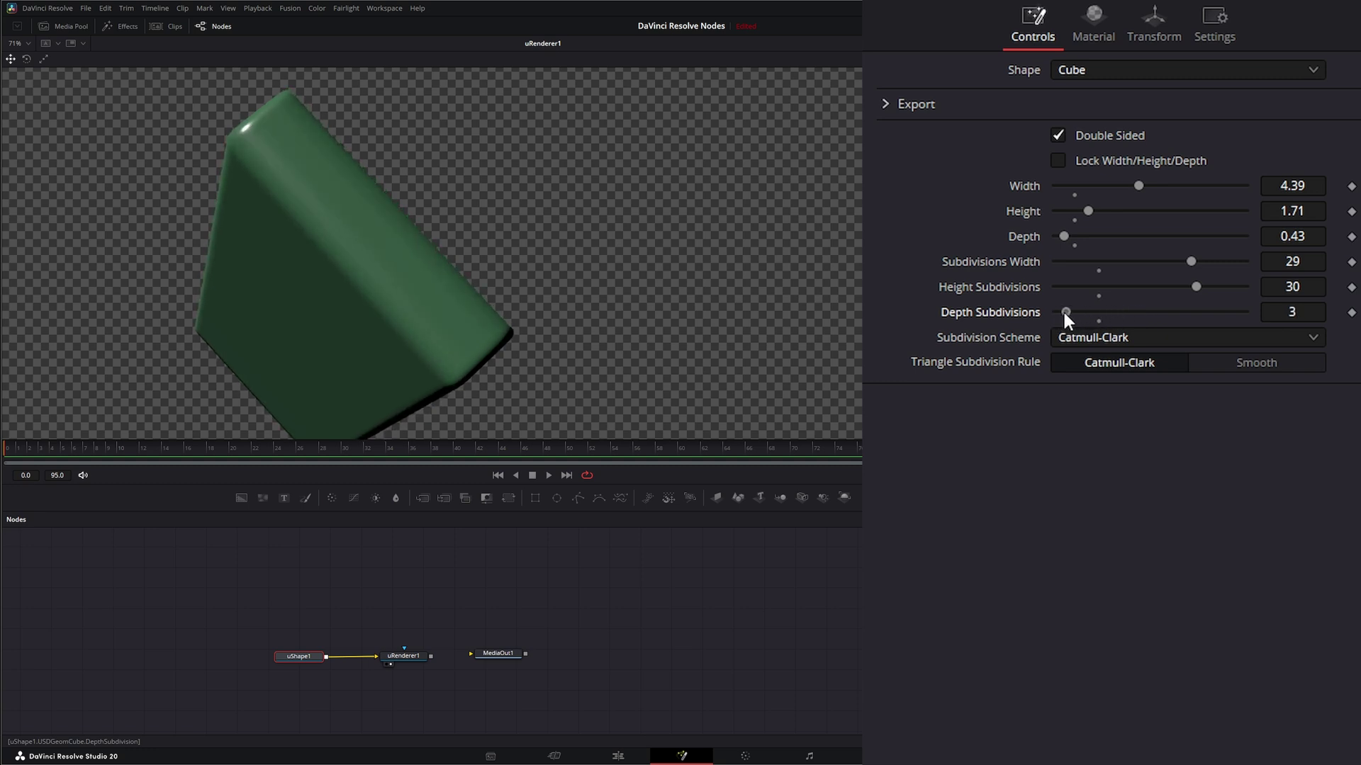
Change the uShape node's shape from Cube to Cylinder
click(1078, 68)
click(1106, 160)
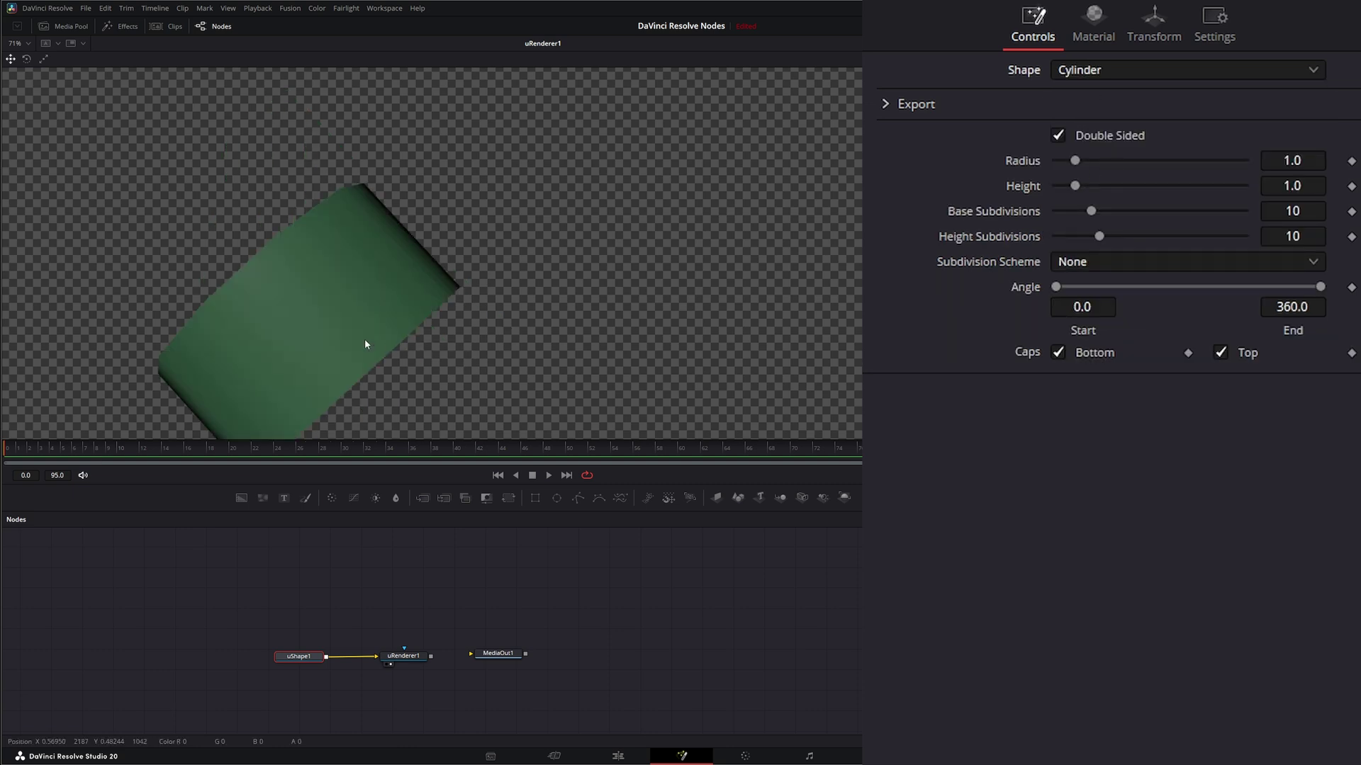
Set the cylinder's Radius to 0.86, Height to 1.76, Base Subdivisions to 38 and Height Subdivisions to 40, keeping Subdivision Scheme at None
scroll(335, 322, down, 1)
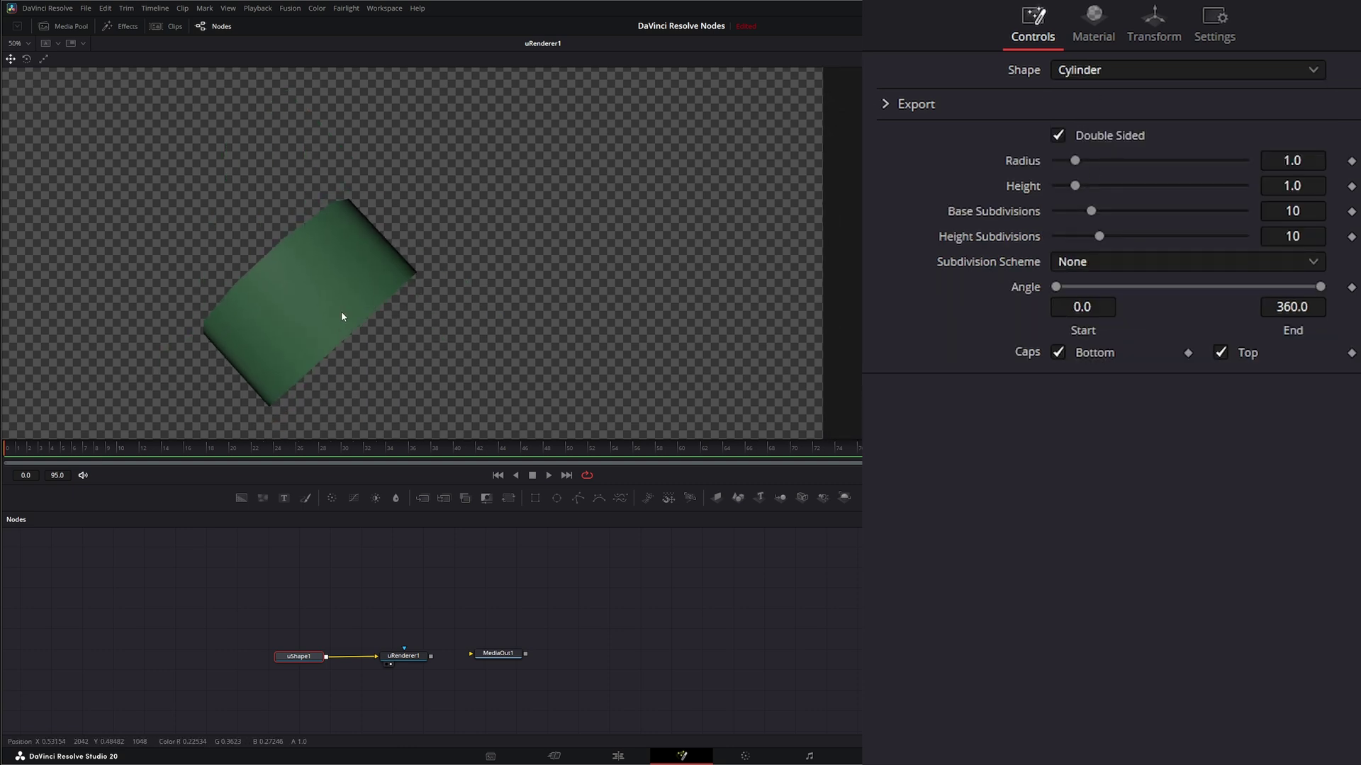
drag(1074, 160, 1225, 211)
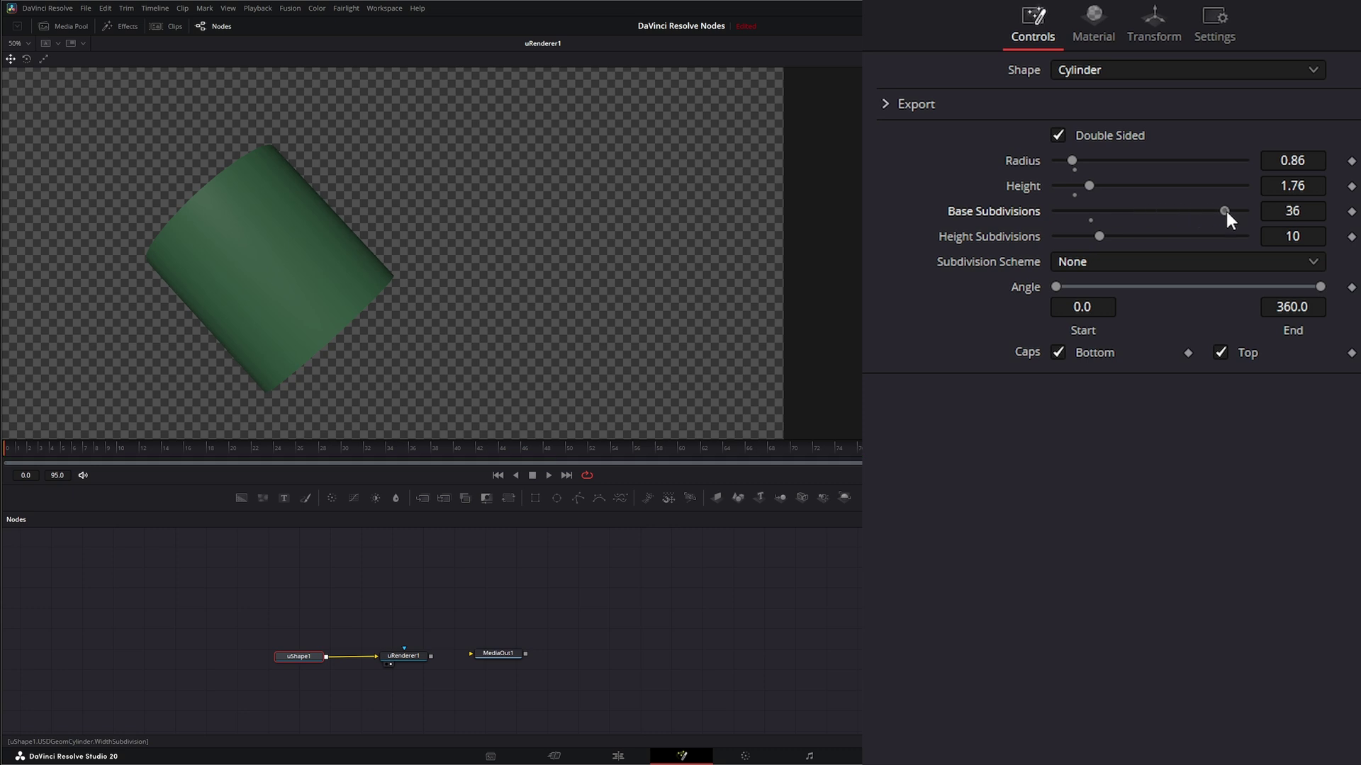
drag(1099, 236, 1260, 238)
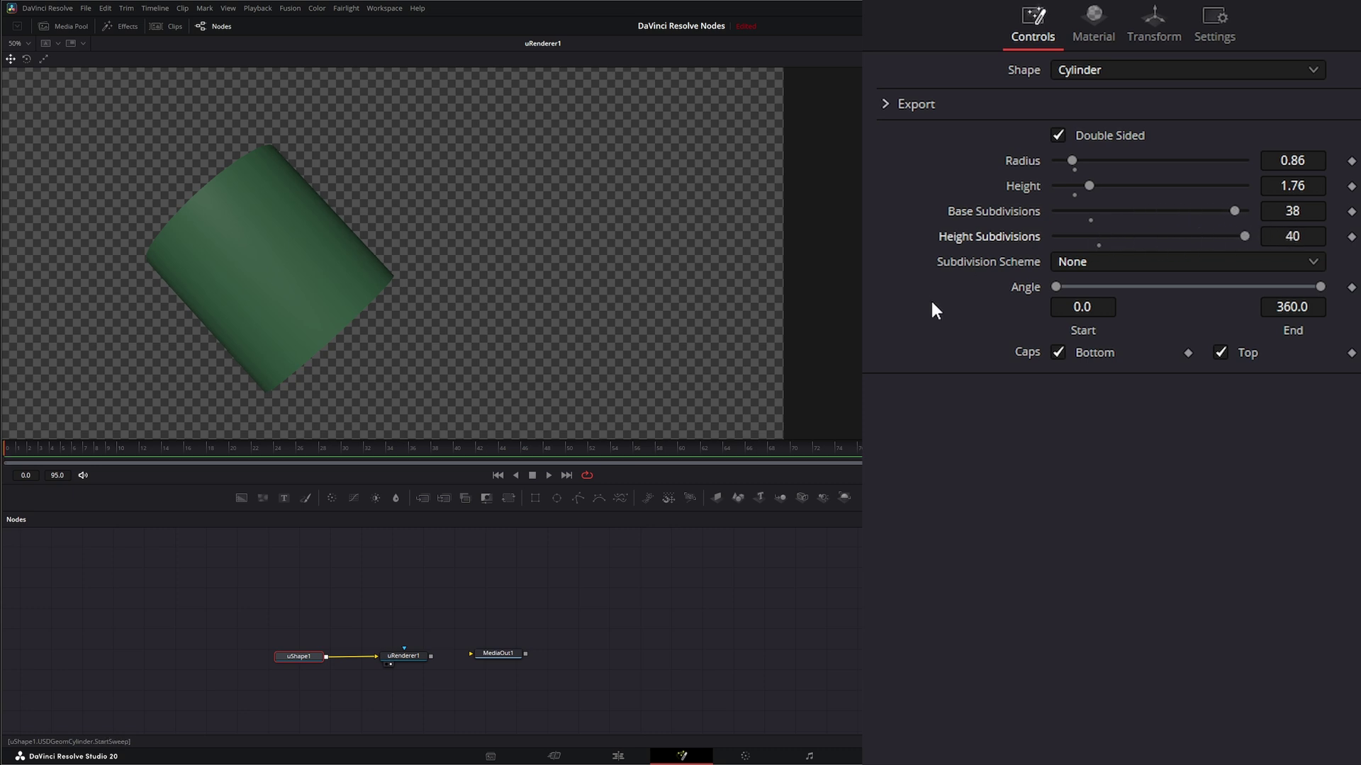
click(1072, 263)
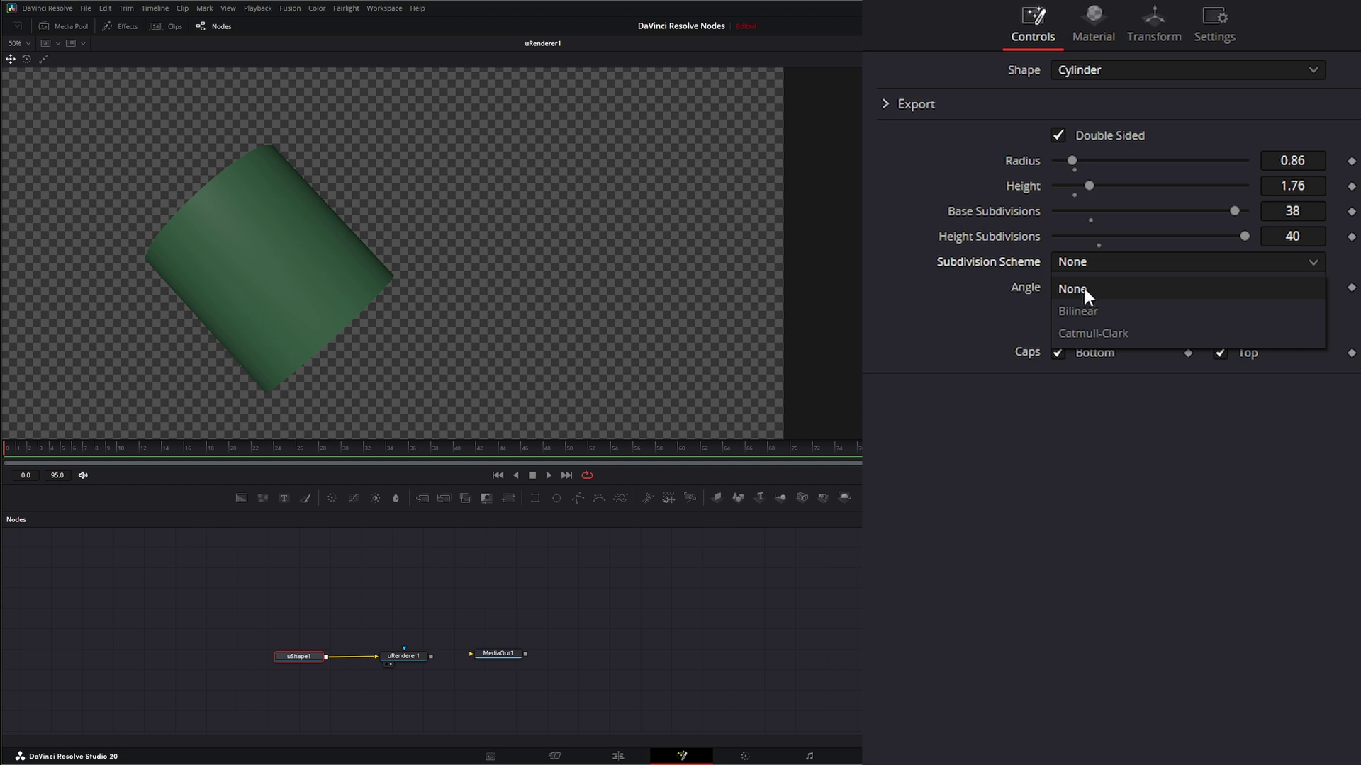
click(958, 259)
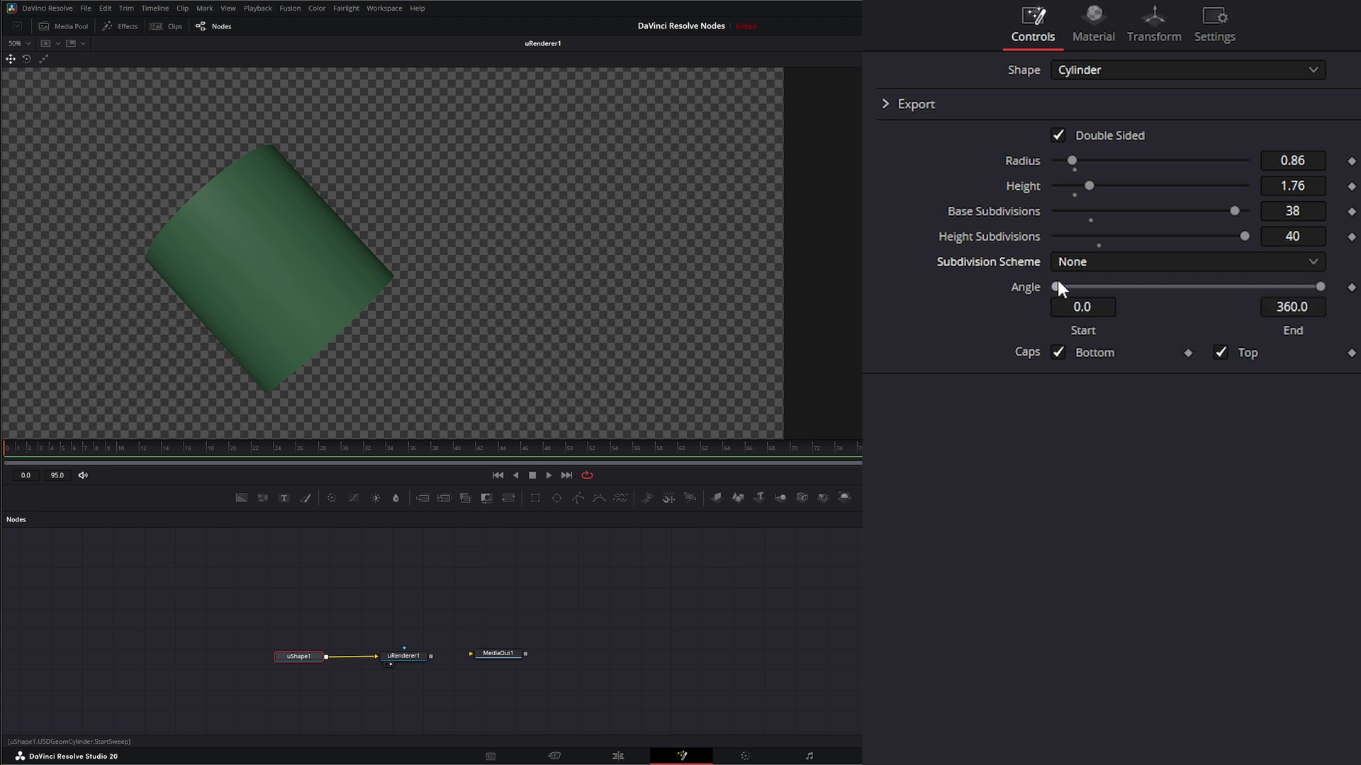
Try raising the cylinder's Angle Start, return it to 0.0, and set Angle End to 159.8
drag(1057, 286, 1210, 287)
drag(1320, 286, 1318, 288)
drag(1210, 286, 1055, 287)
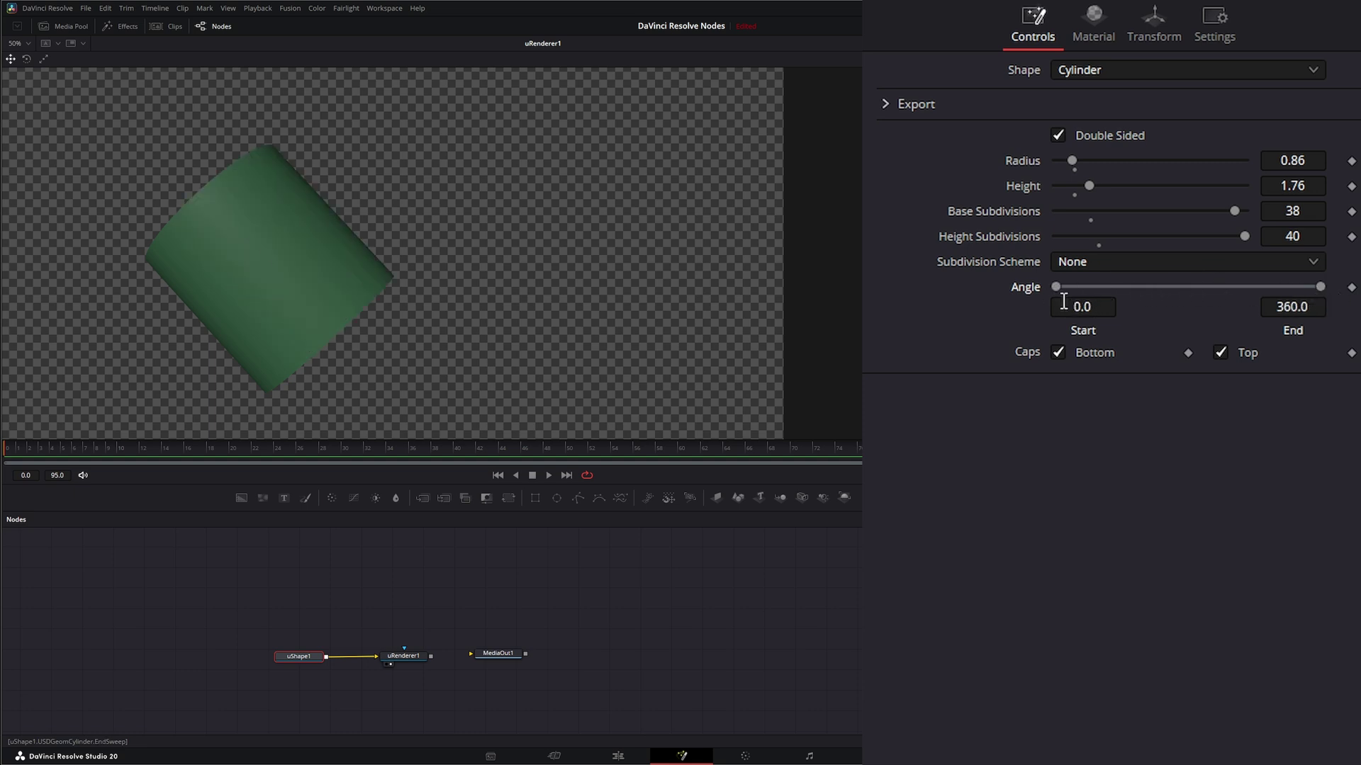
drag(1320, 287, 1179, 285)
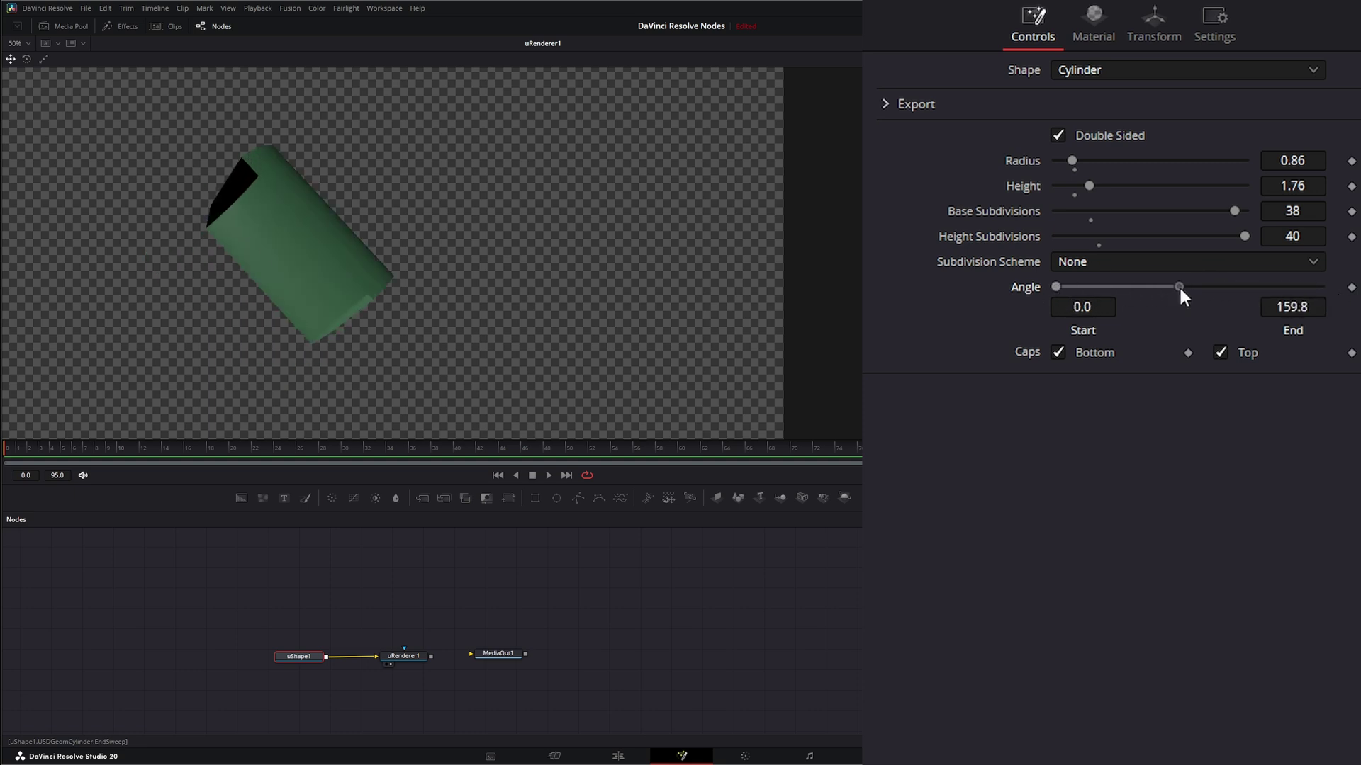
Try turning off the cylinder's Bottom and Top caps and turn both back on
click(1058, 350)
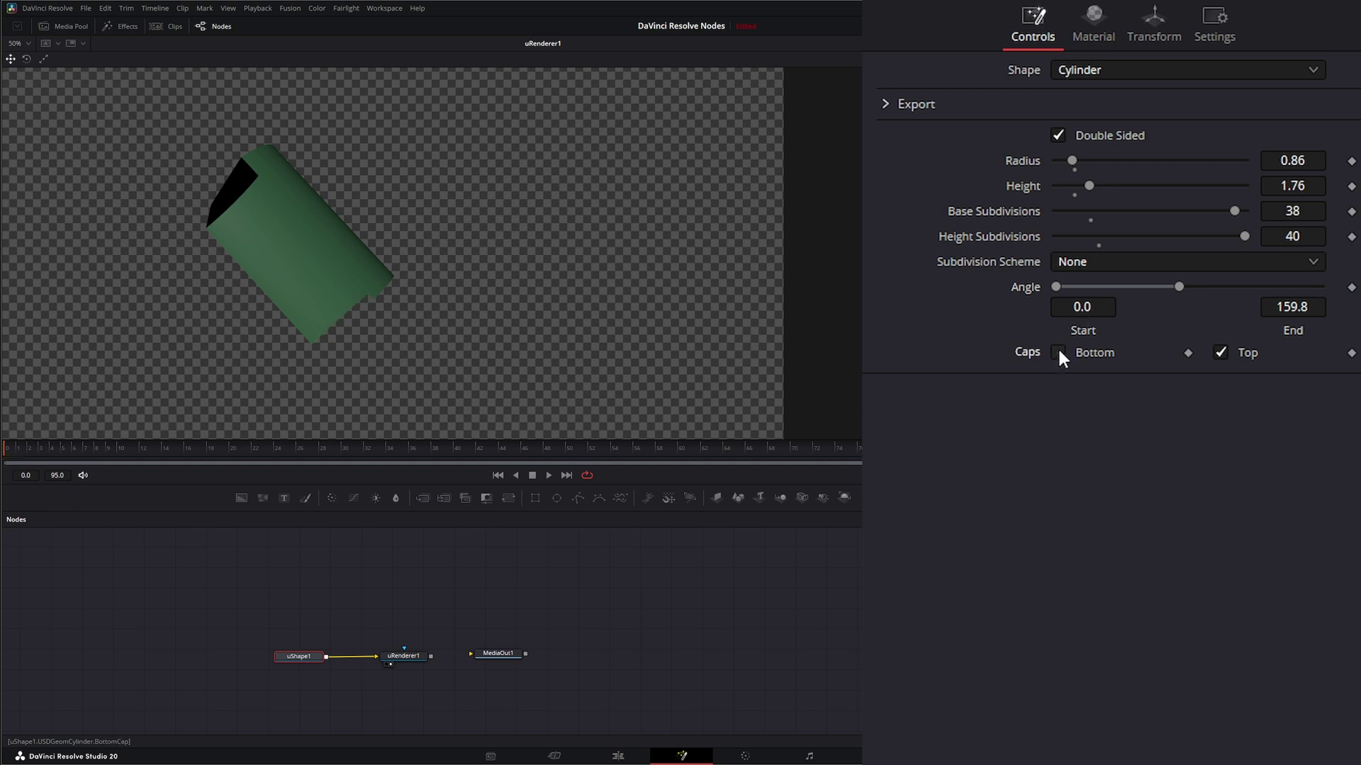
click(1215, 347)
click(1214, 349)
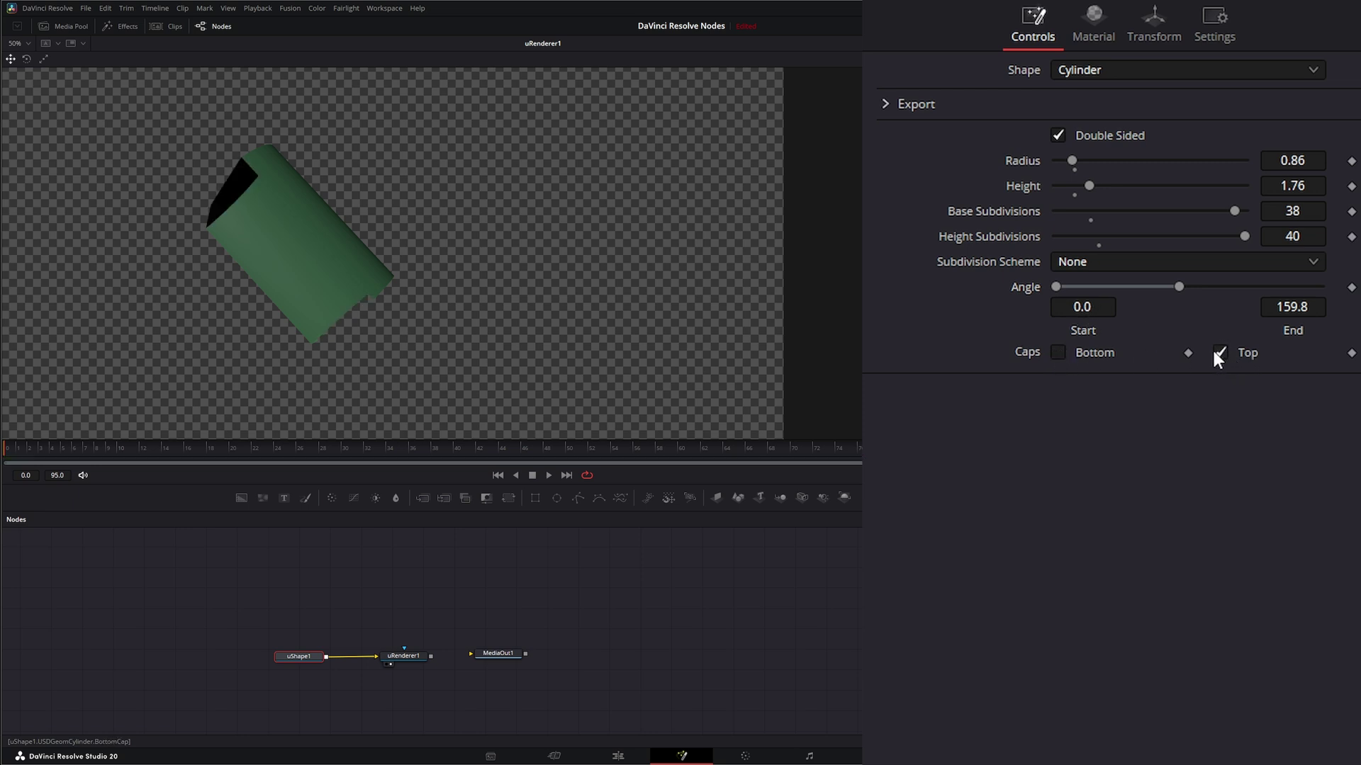
click(1057, 352)
Change the uShape node's shape to Ico and set its Size to 1.23 and Subdivisions to 7
click(1081, 68)
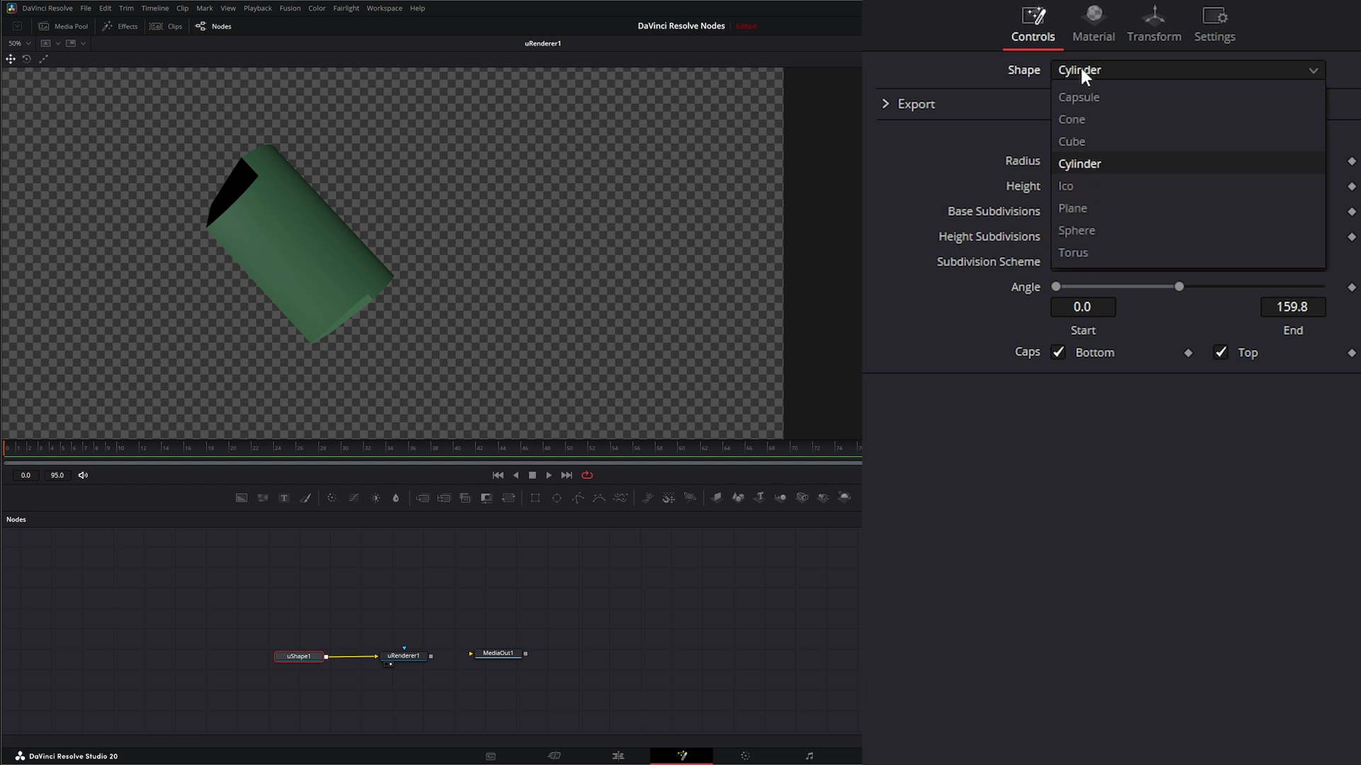
click(1099, 183)
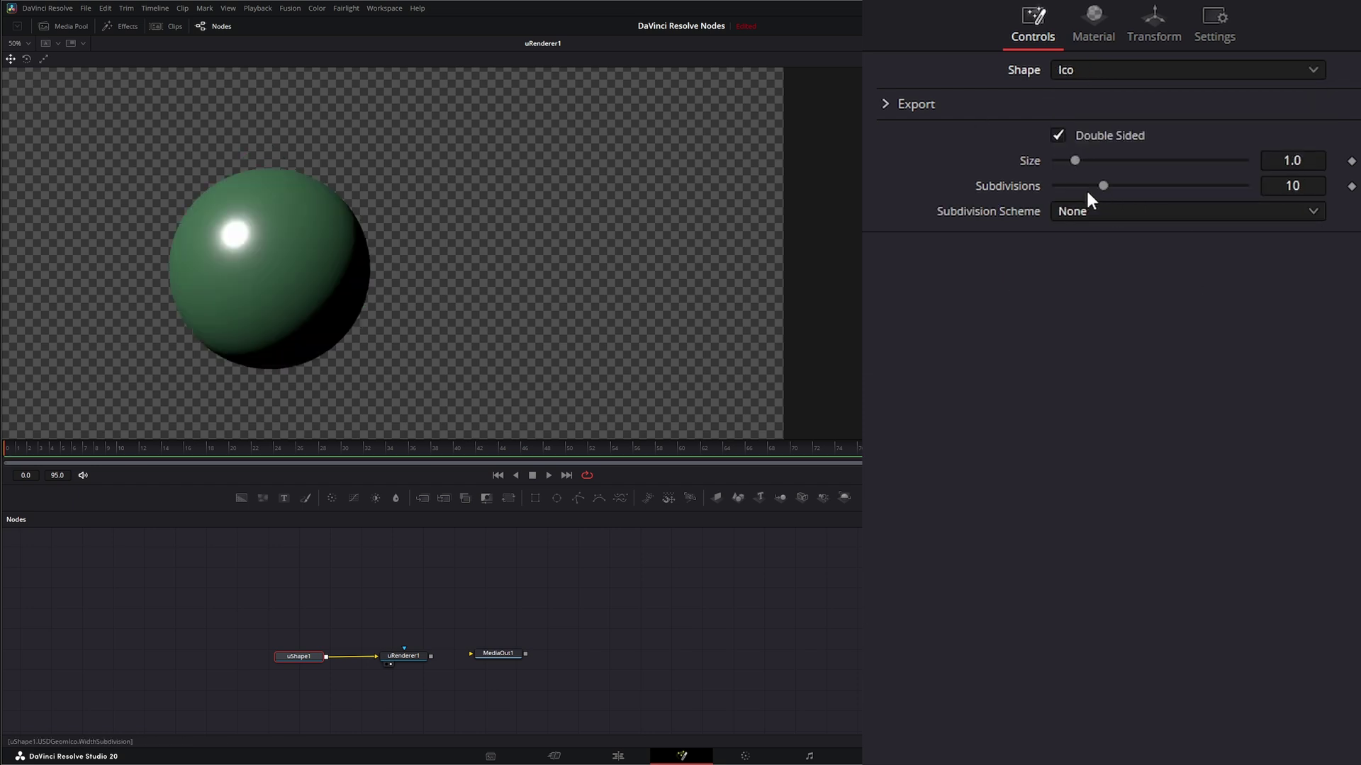
drag(1073, 160, 1089, 186)
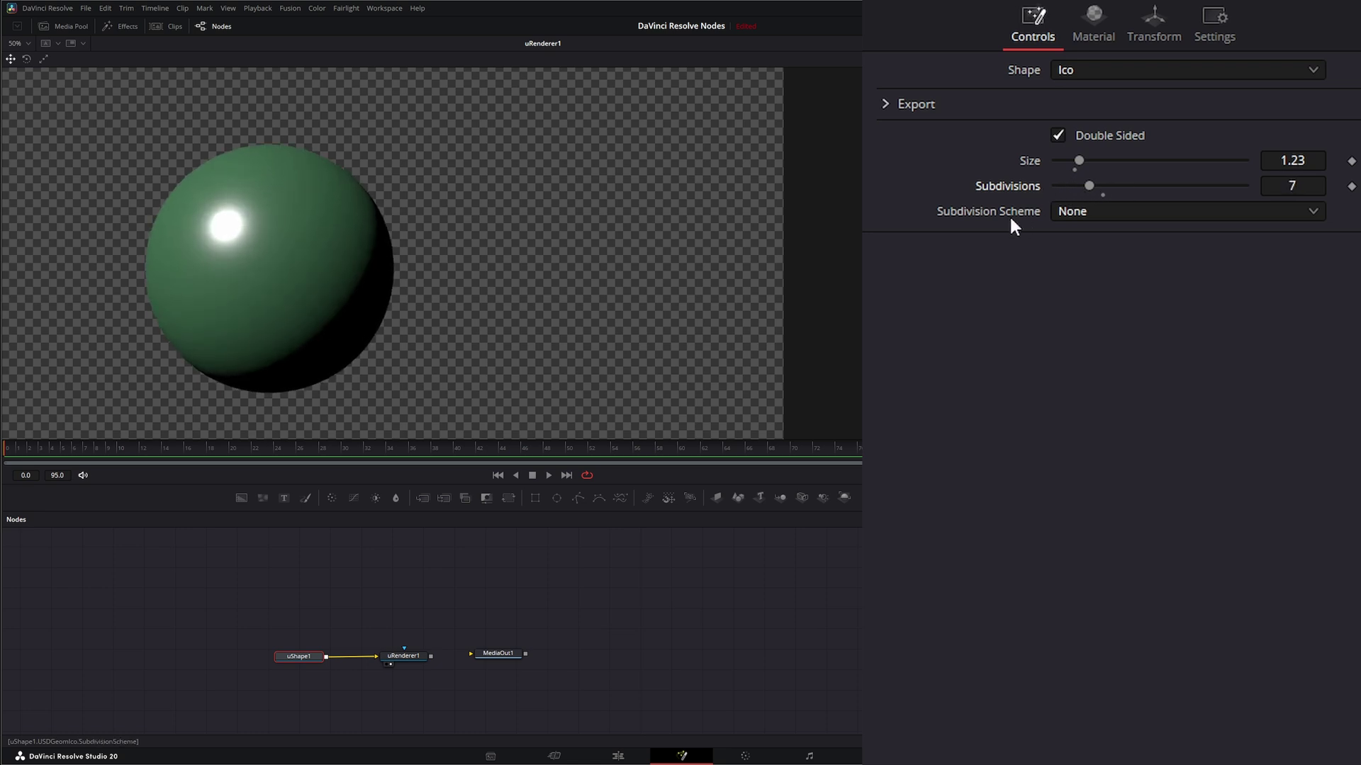
Apply the Bilinear subdivision scheme to the ico shape and set its Subdivisions to 5
click(1089, 214)
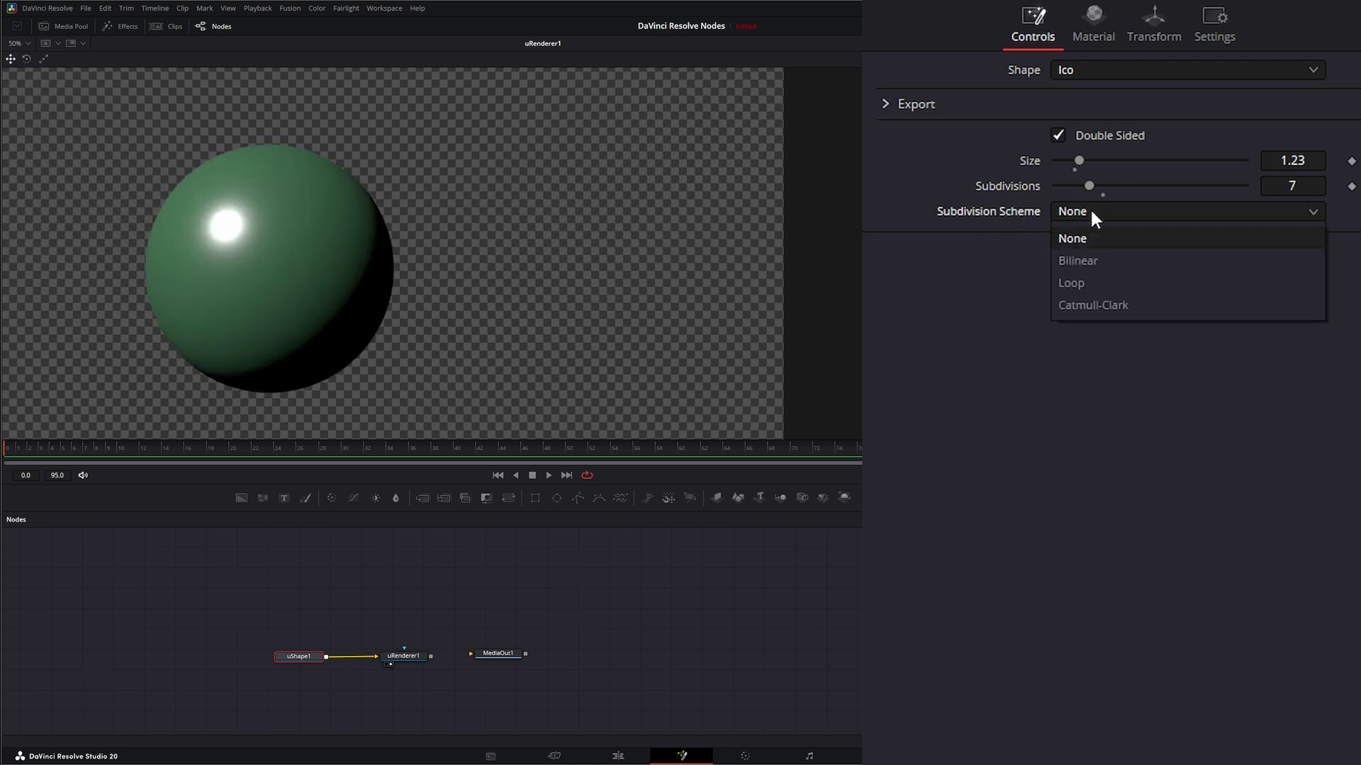
click(1099, 261)
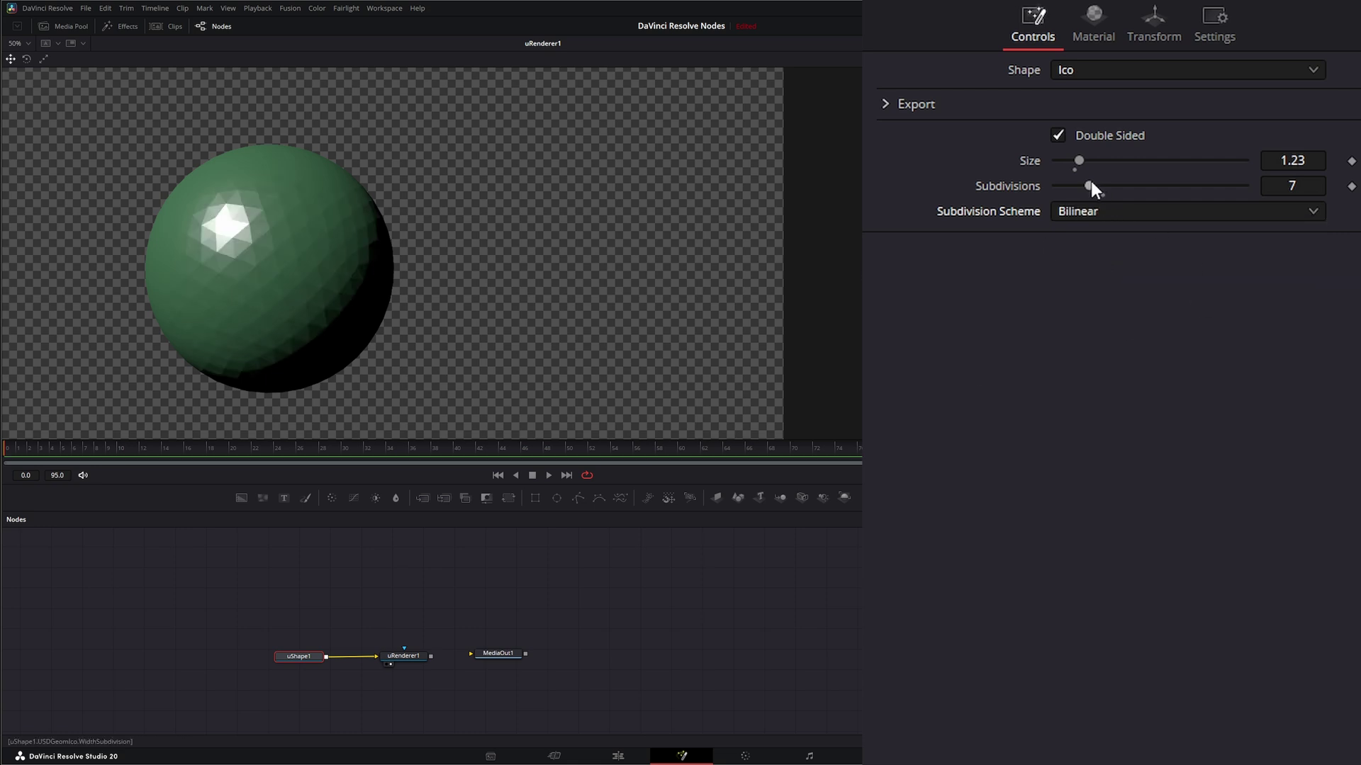
mouse_move(1091, 181)
mouse_down()
mouse_move(1065, 180)
mouse_move(1178, 178)
mouse_move(1079, 192)
mouse_up()
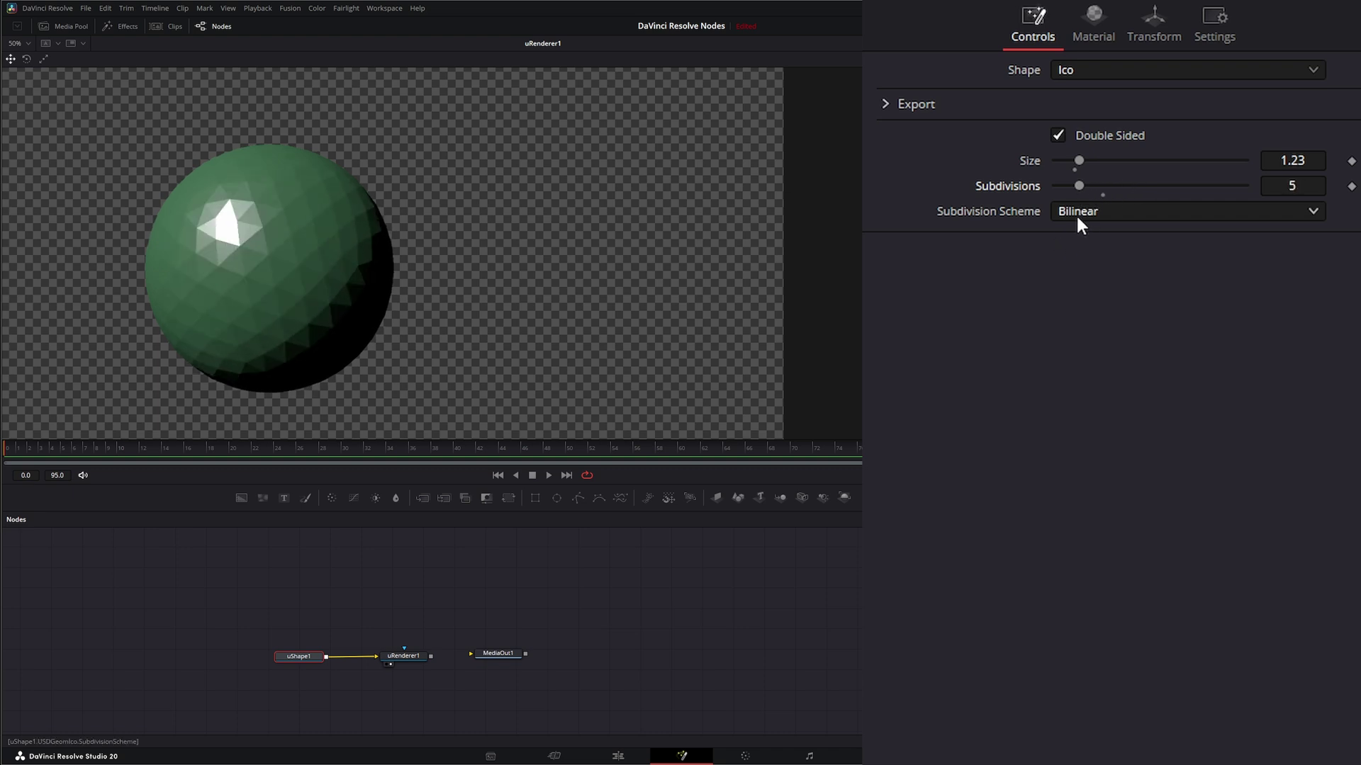
Try the Loop scheme on the ico, switch it to Catmull-Clark, and try the Smooth triangle rule before returning to Catmull-Clark
click(1076, 211)
click(1117, 284)
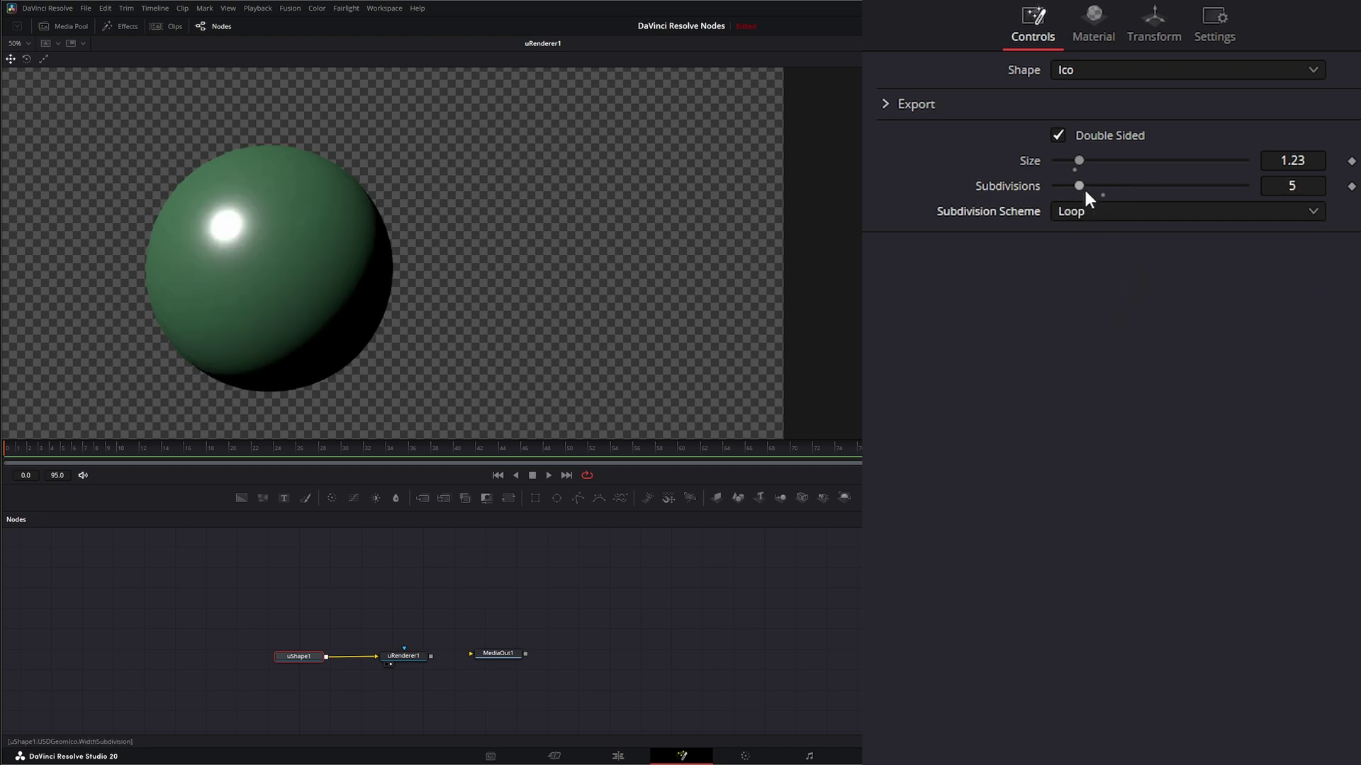
click(1081, 216)
click(1112, 301)
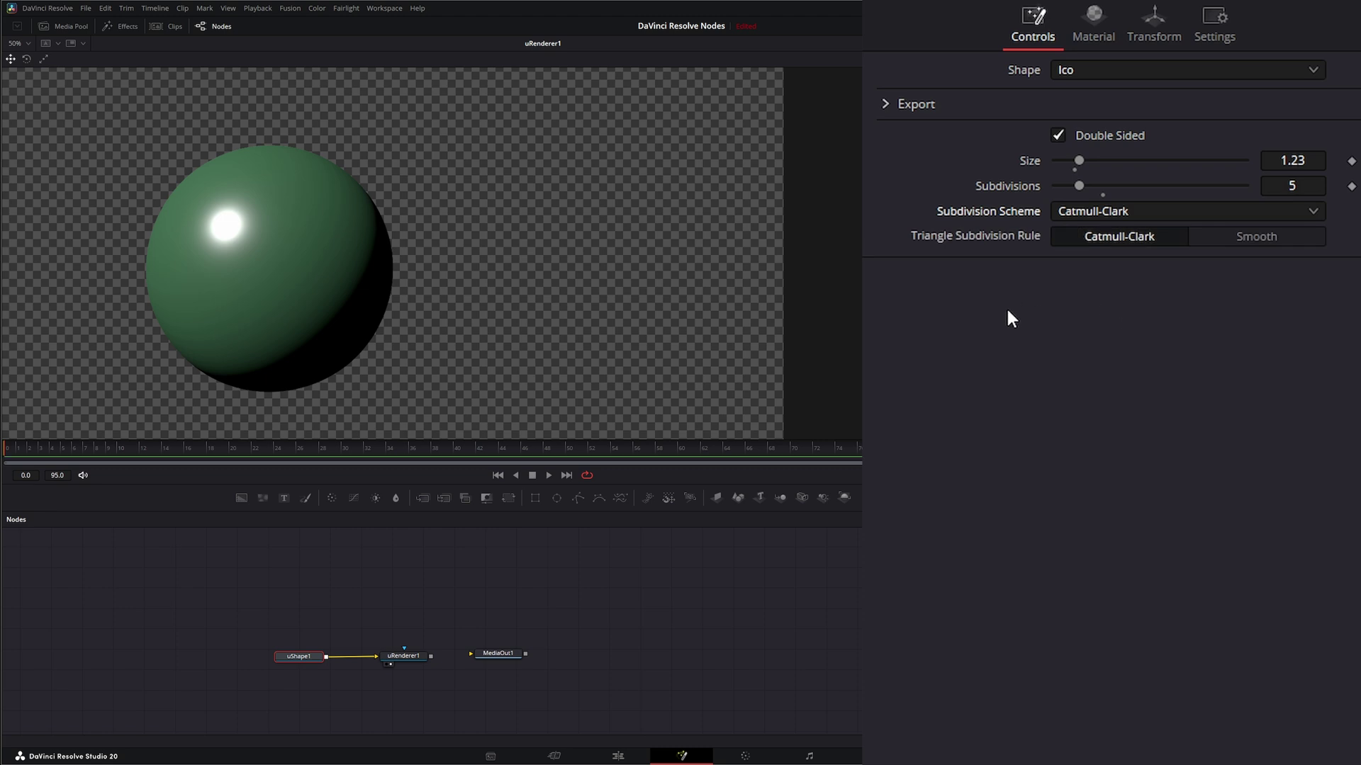
click(1233, 239)
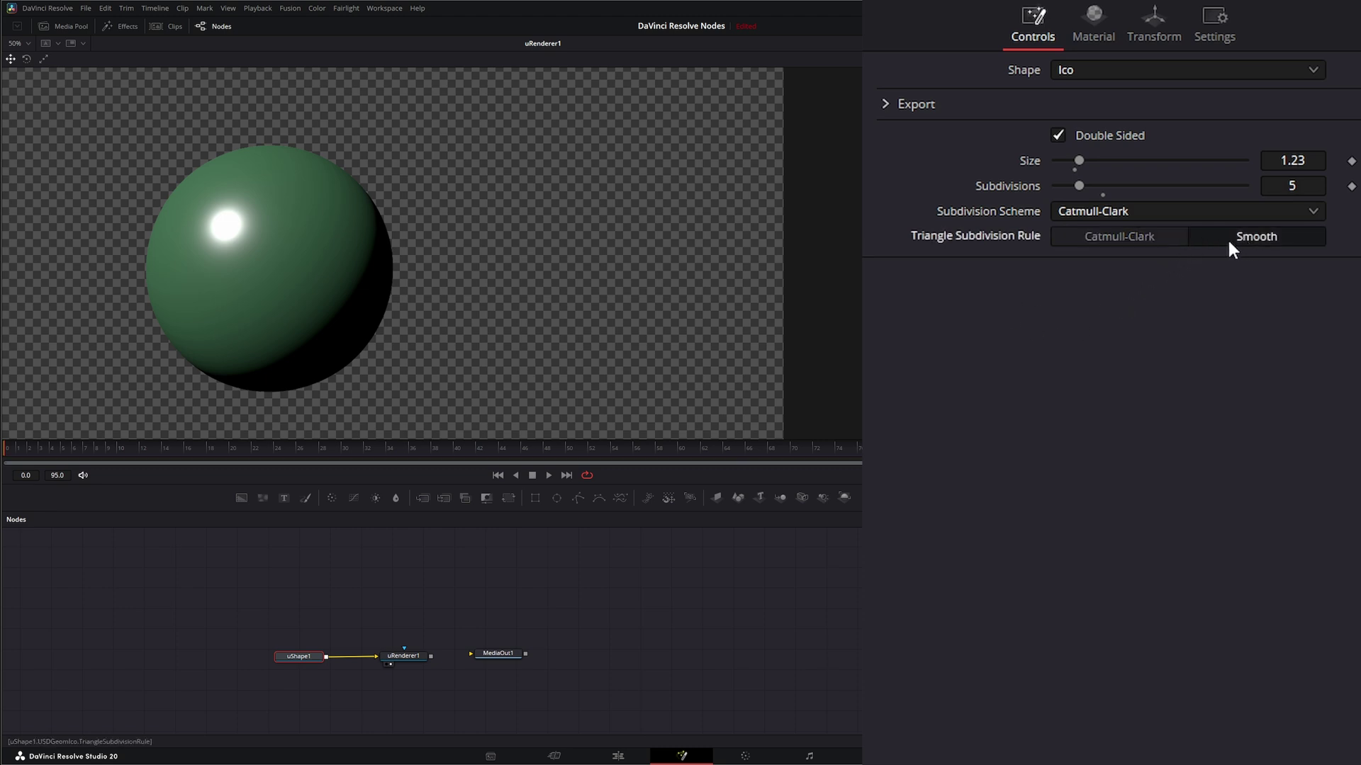
click(1115, 236)
Change the shape to Plane with Lock Width/Height off, Width 4.22, Length 2.3, Subdivisions Width 17 and Height Subdivisions 19
click(1077, 69)
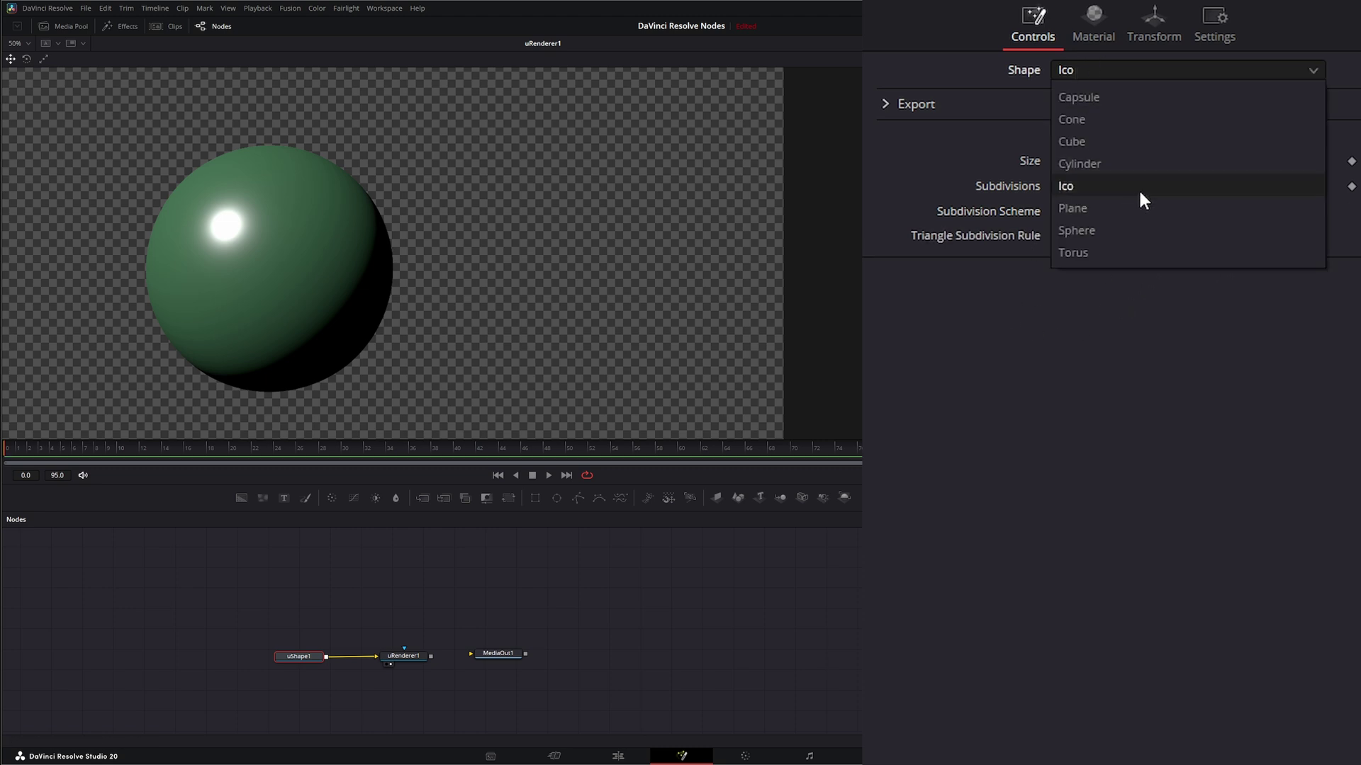
click(1117, 208)
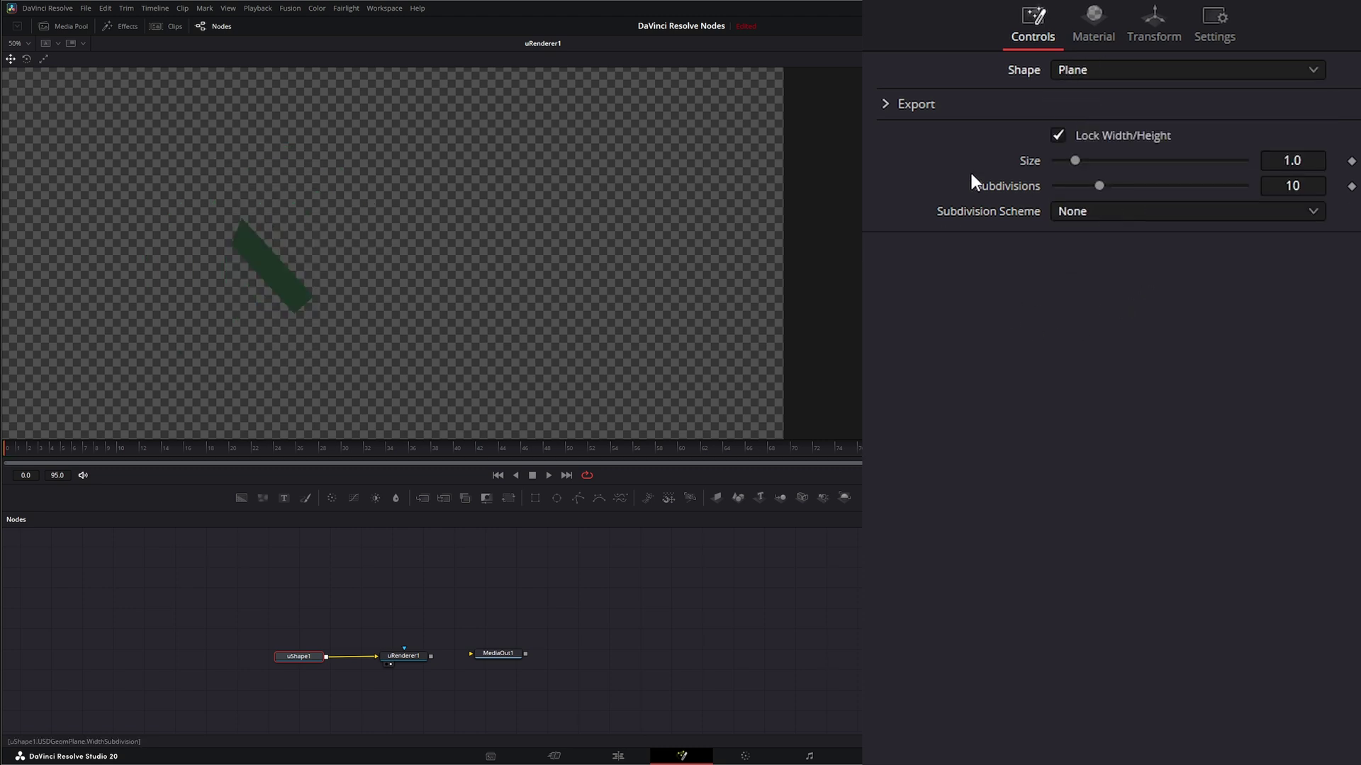
click(1058, 135)
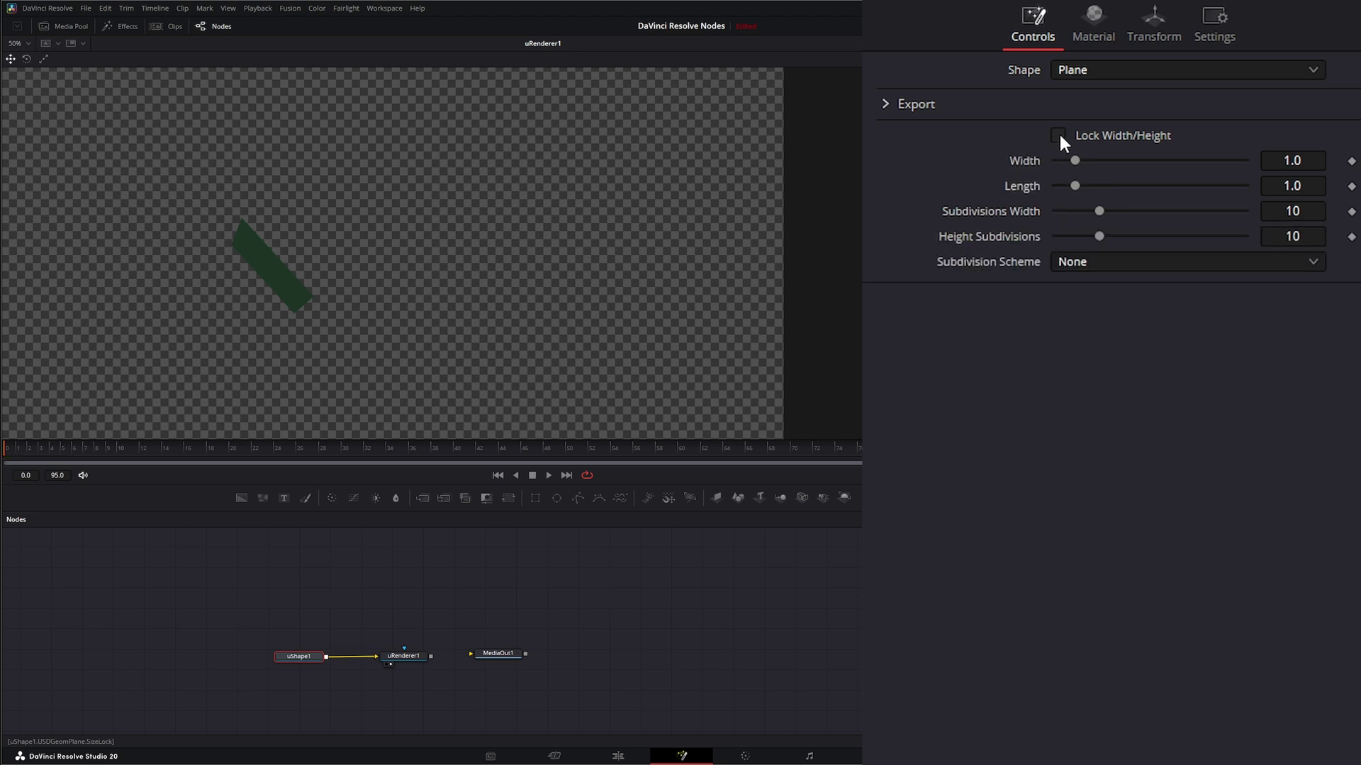
drag(1076, 161, 1143, 236)
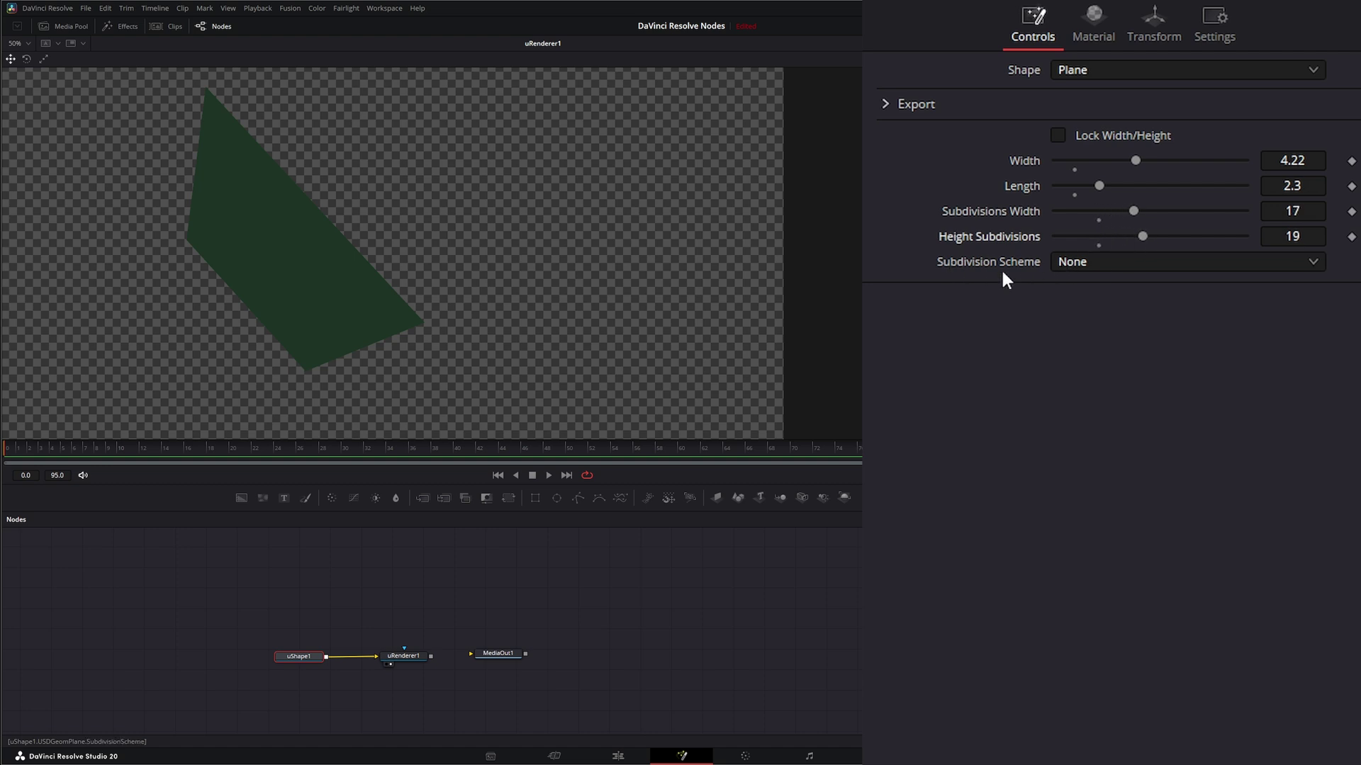
Change the shape to Sphere and set Radius to 1.18, Base Subdivisions to 30 and Height Subdivisions to 34
click(1077, 71)
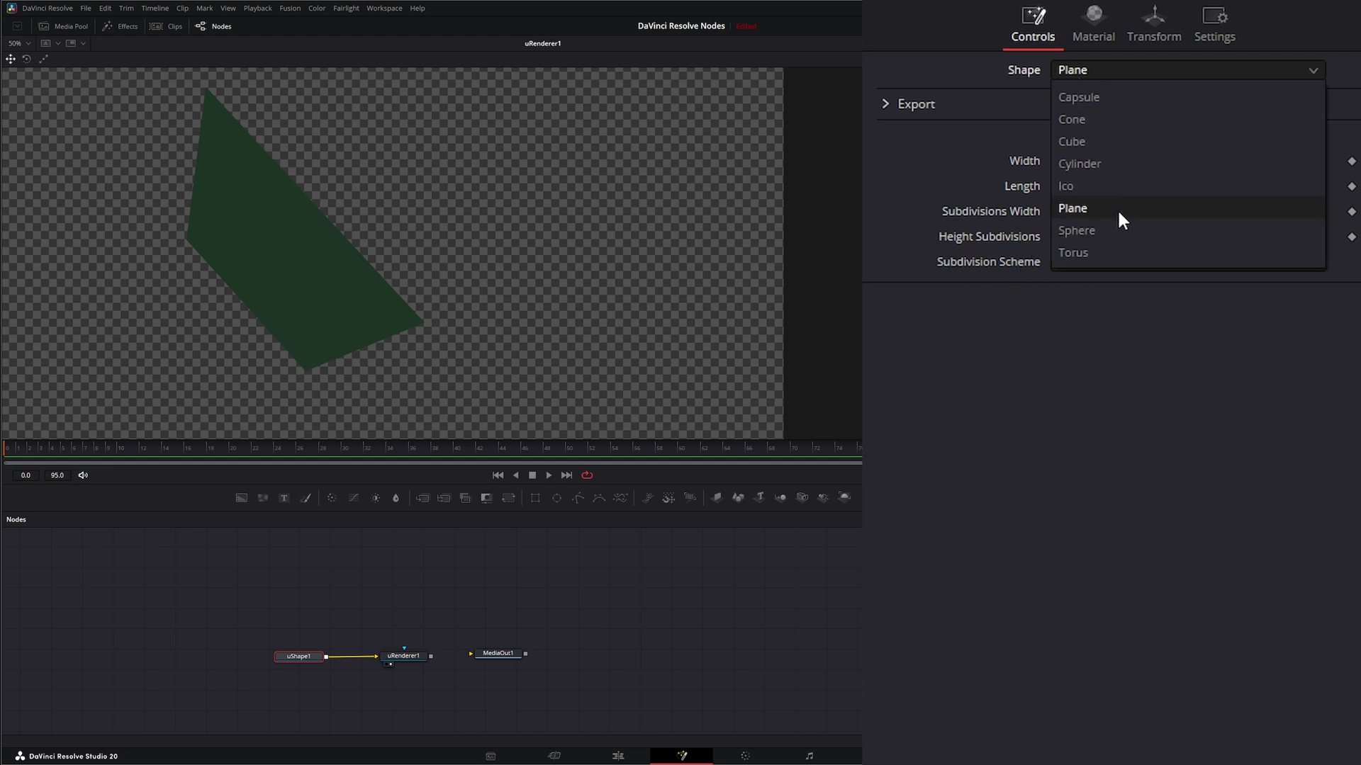
click(1095, 231)
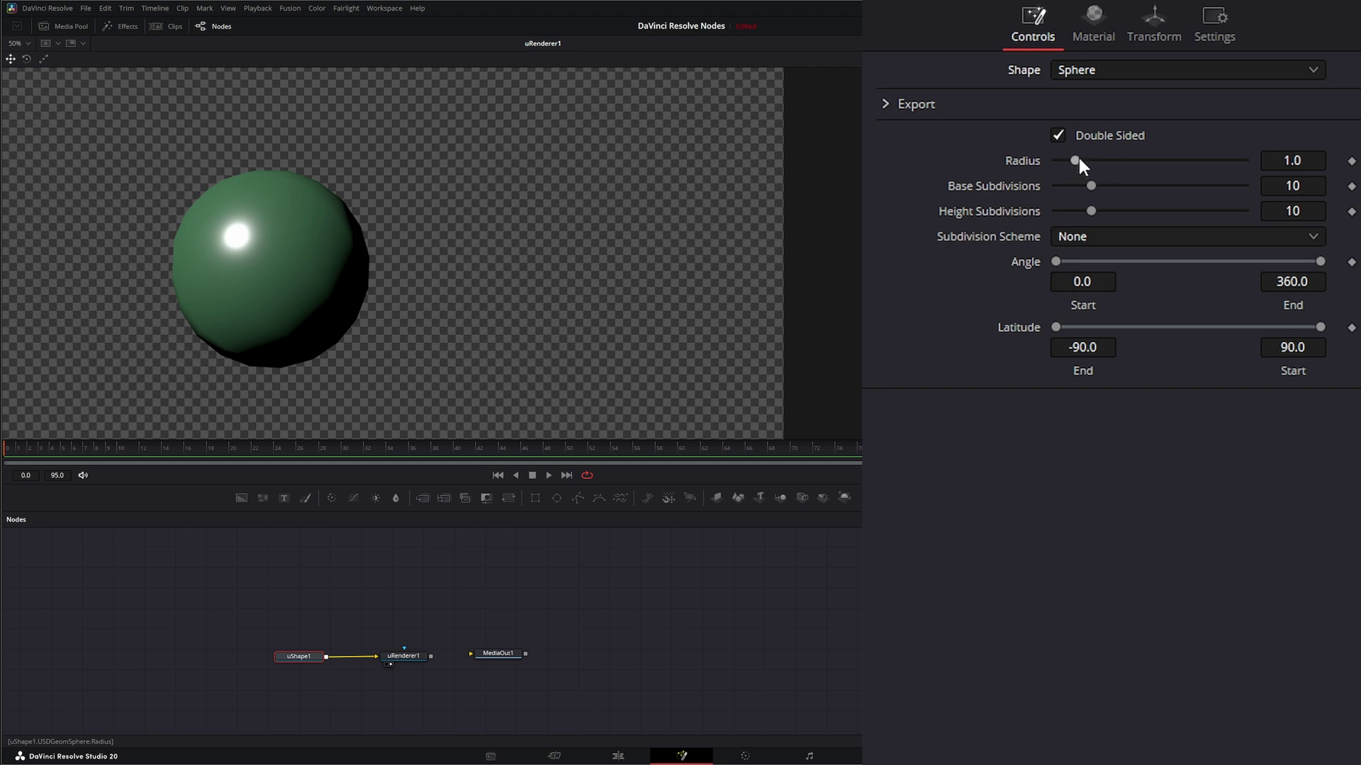
drag(1078, 158, 1193, 187)
drag(1090, 211, 1213, 211)
Try the sphere's Bilinear subdivision scheme with Base Subdivisions at 26, and switch the scheme to Catmull-Clark
click(1080, 237)
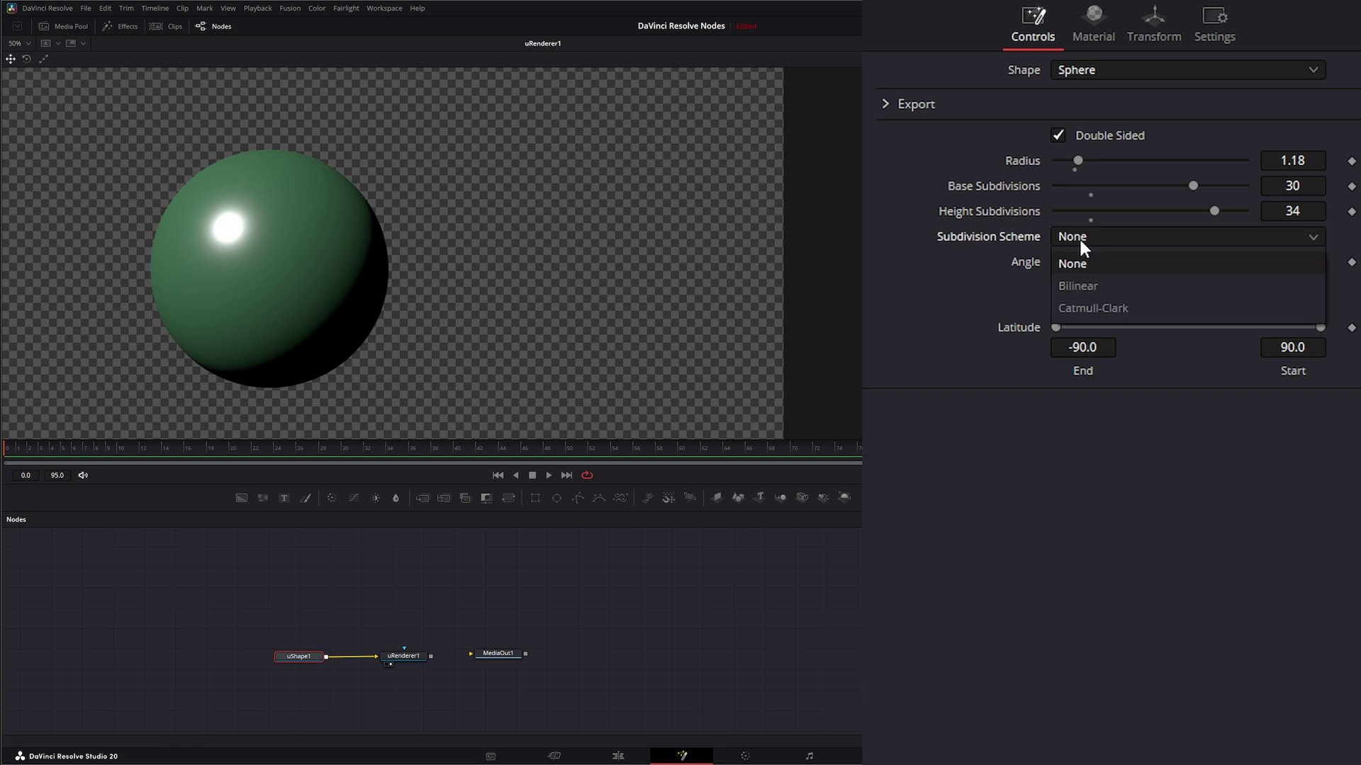
click(1098, 285)
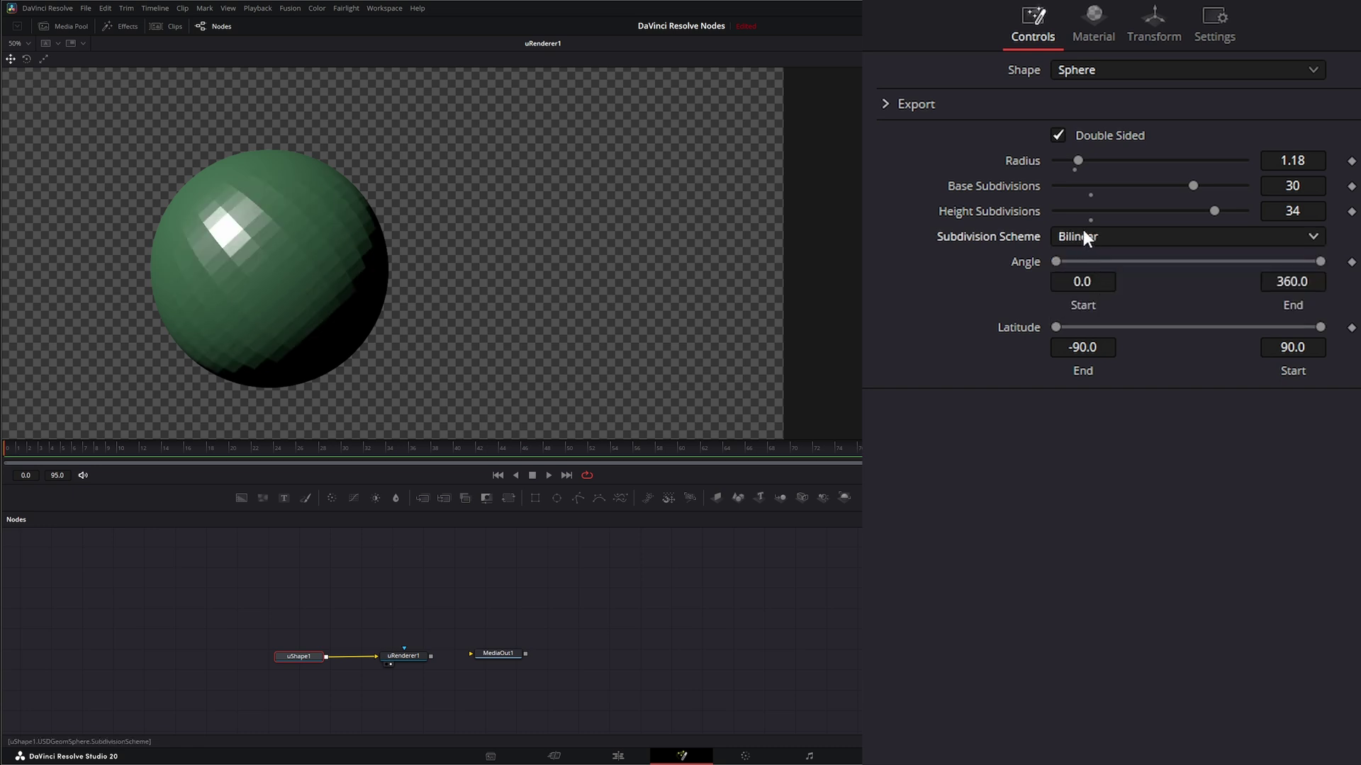
mouse_move(1194, 185)
mouse_down()
mouse_move(1157, 184)
mouse_move(1172, 186)
mouse_up()
click(1090, 238)
click(1103, 310)
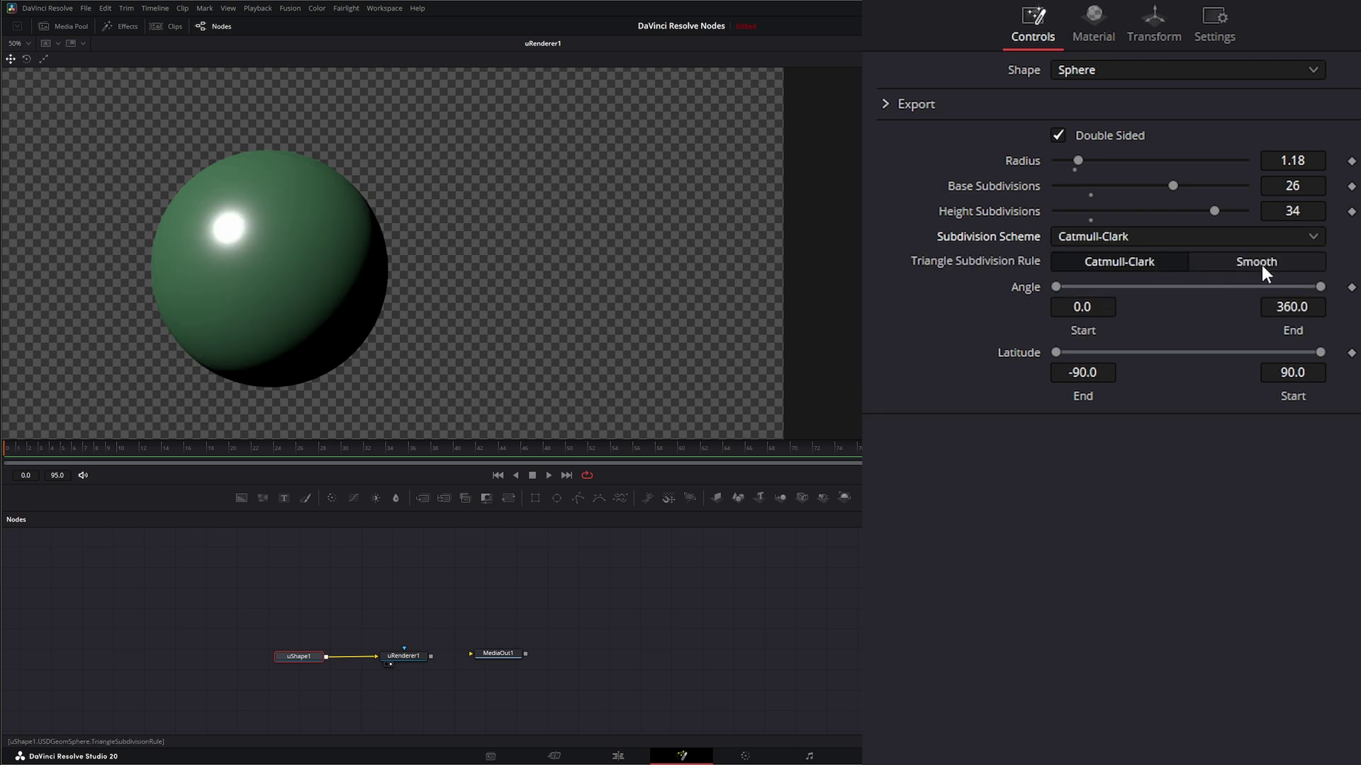
Try the sphere's Smooth triangle rule, return Subdivision Scheme to None, and set Base Subdivisions to 34 and Height Subdivisions to 36
click(1260, 264)
click(1137, 262)
click(1118, 241)
click(1100, 264)
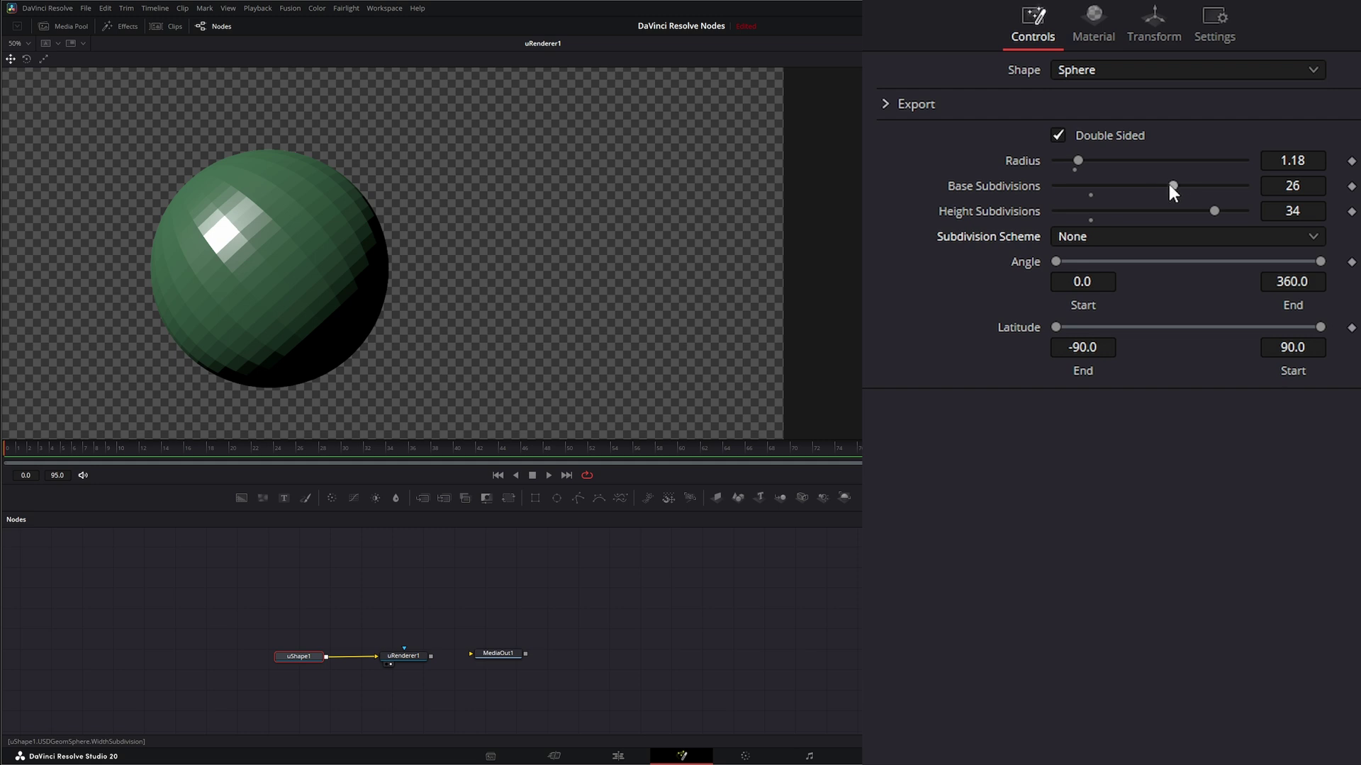
drag(1173, 185, 1213, 186)
Switch the shape to Ico to compare it with the sphere, and switch back to Sphere
click(1076, 70)
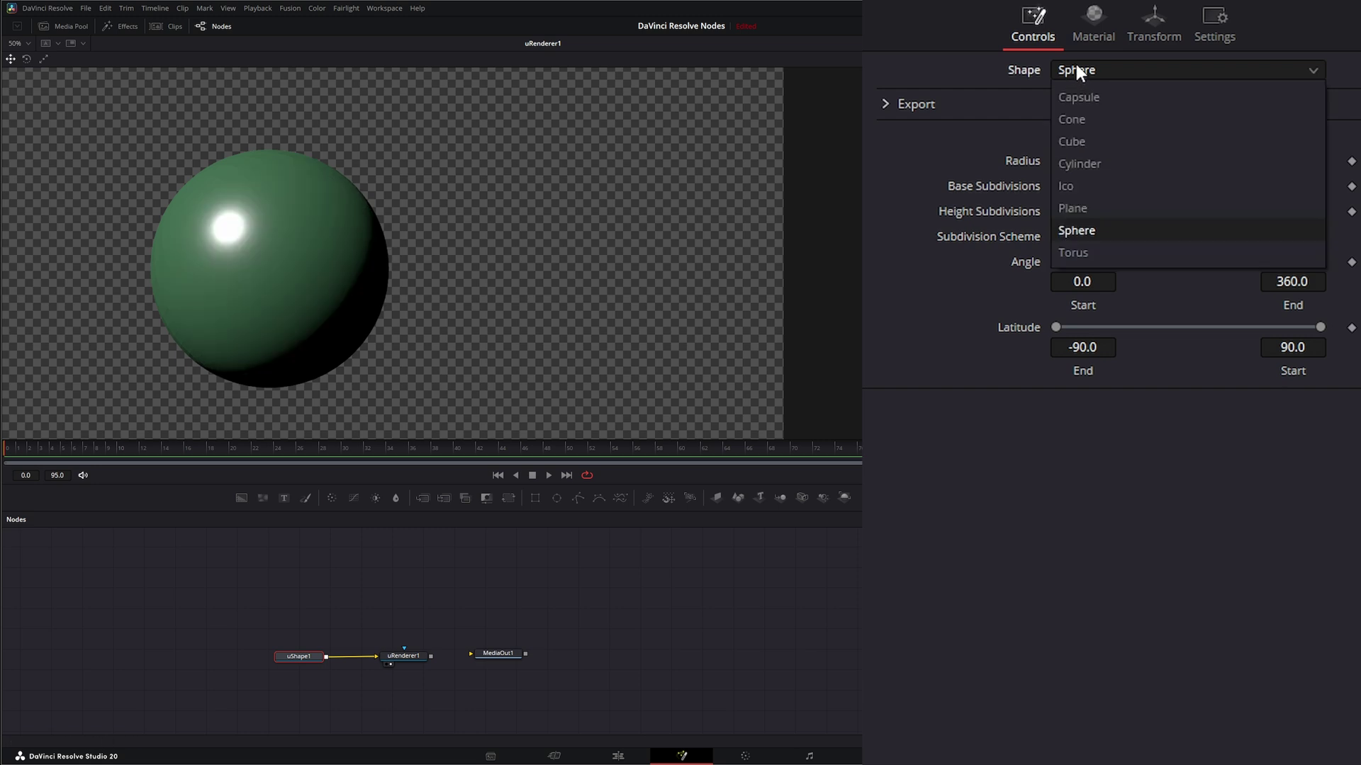
click(1093, 187)
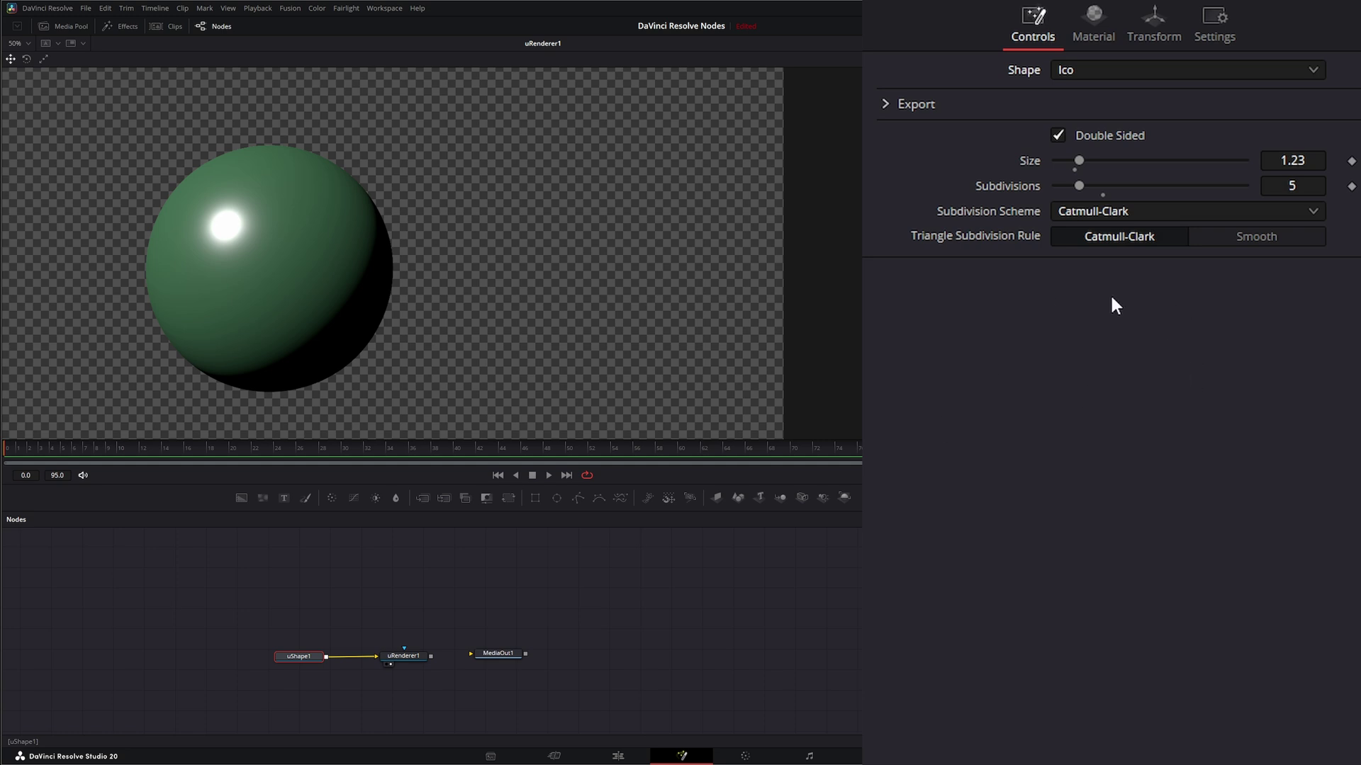
click(1077, 70)
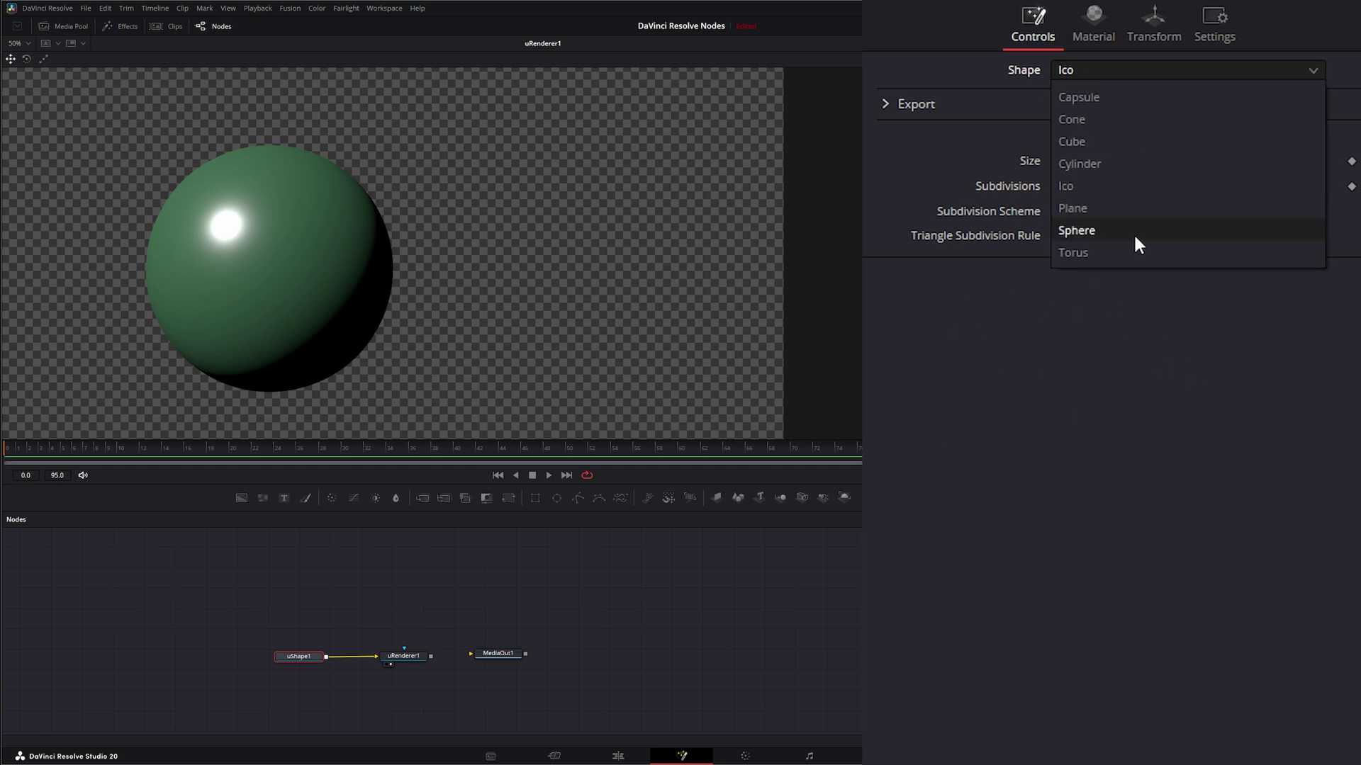
click(1103, 236)
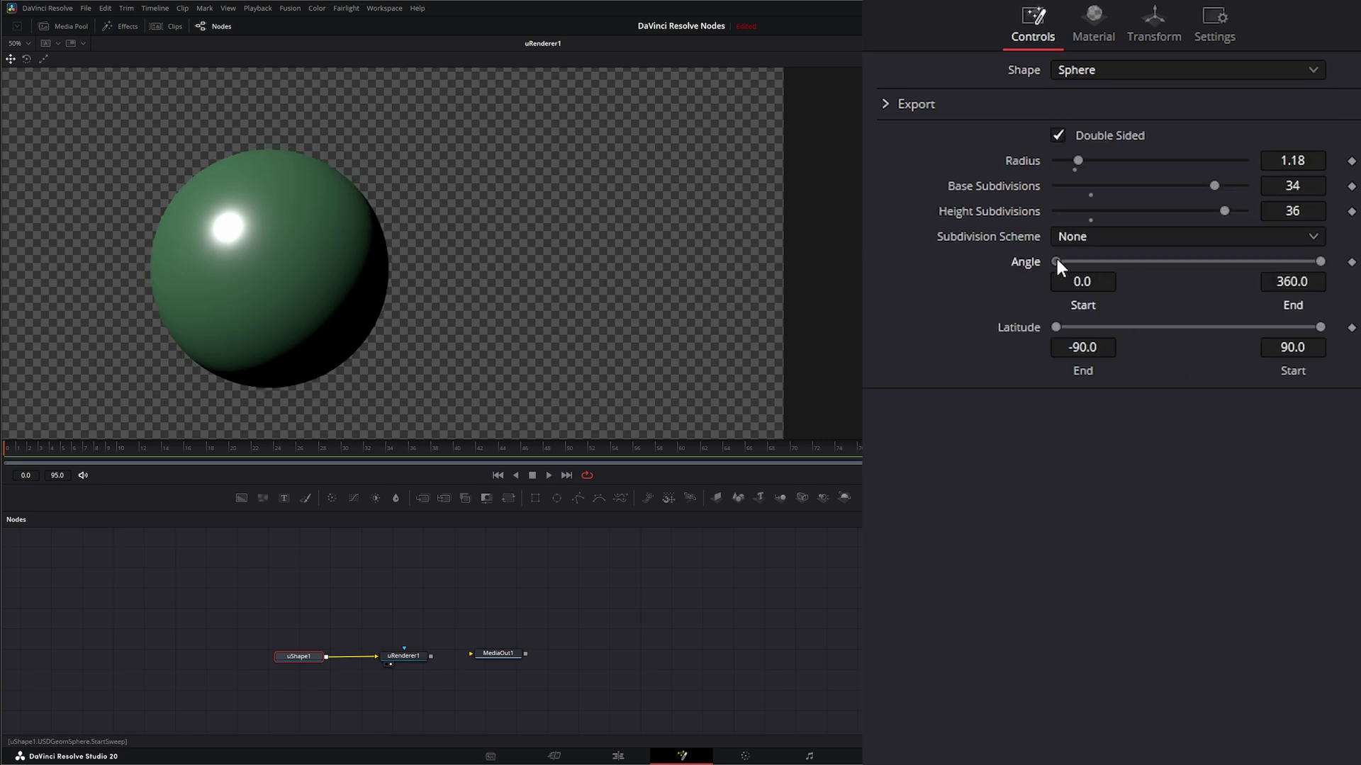
Set the sphere's Latitude Start to -23.8, trying the other sliders but leaving Angle Start at 0.0 and Latitude End at -90.0
drag(1107, 260, 1056, 262)
mouse_move(1055, 327)
mouse_down()
mouse_move(1196, 327)
mouse_move(1033, 327)
mouse_up()
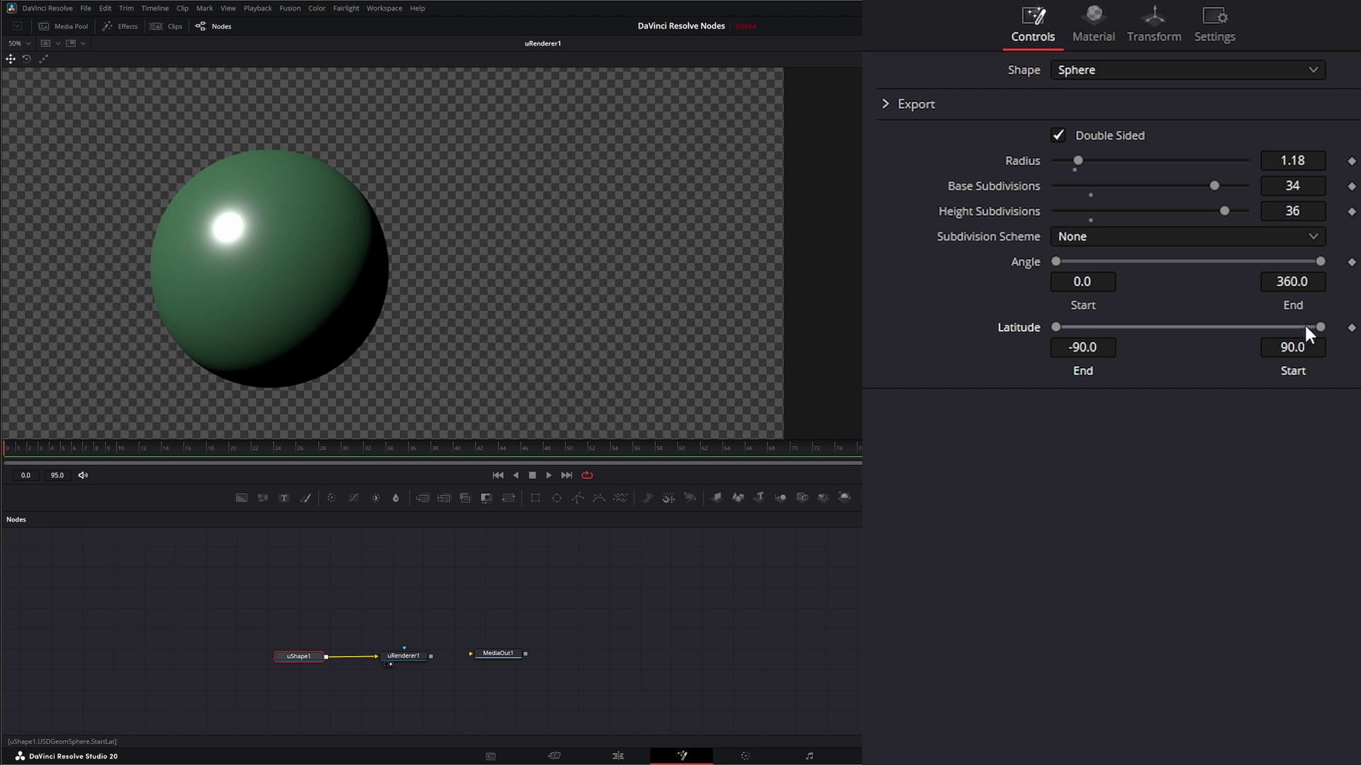
drag(1319, 326, 1162, 338)
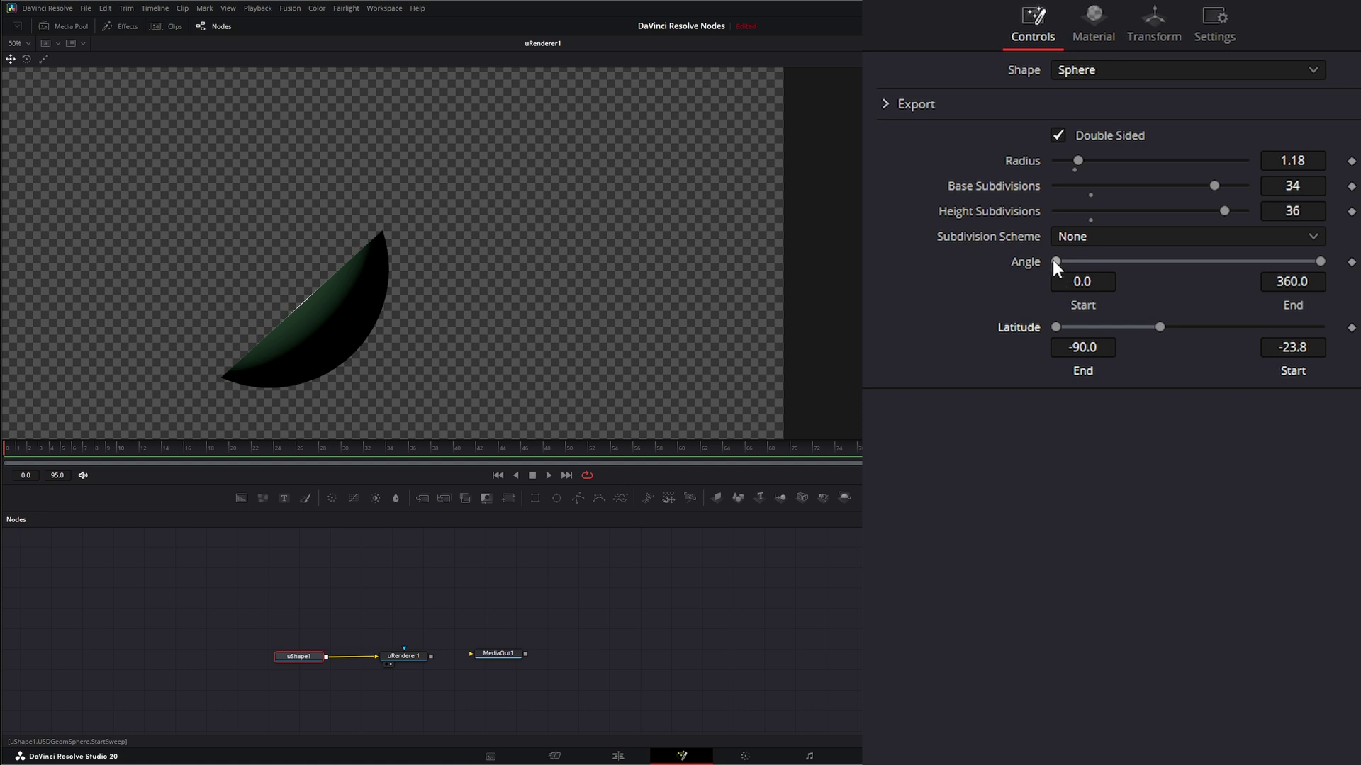
mouse_move(1055, 262)
mouse_down()
mouse_move(1236, 262)
mouse_move(1039, 274)
mouse_up()
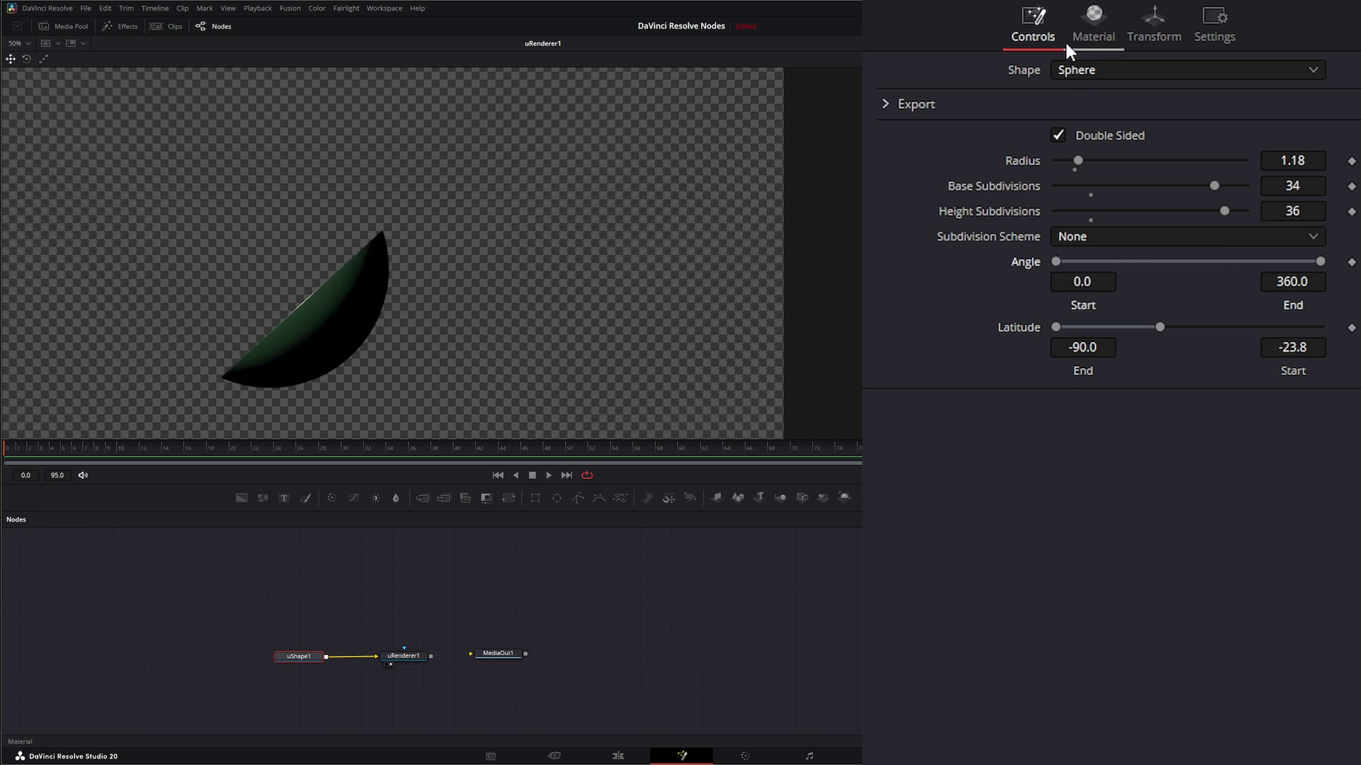
Switch the shape to Torus and set its Radius to 0.91
click(1077, 68)
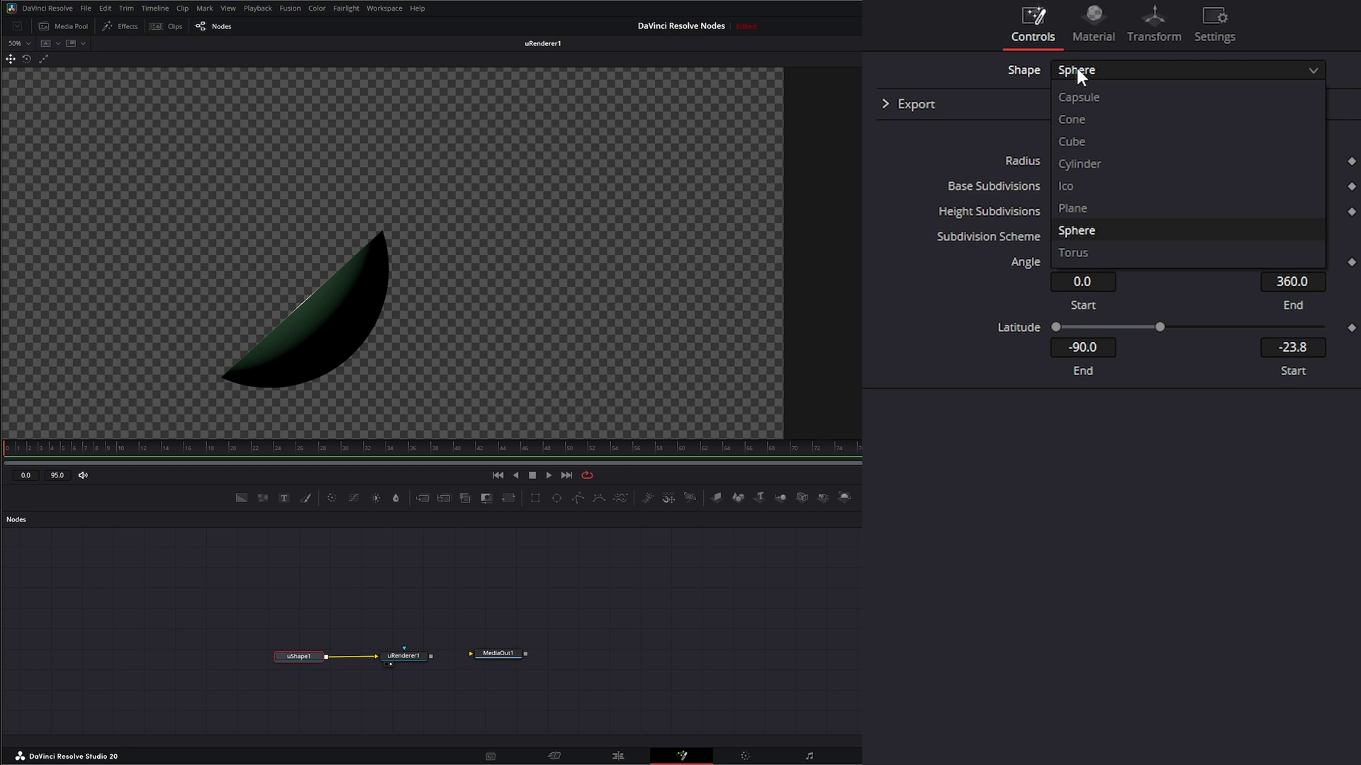
click(1091, 253)
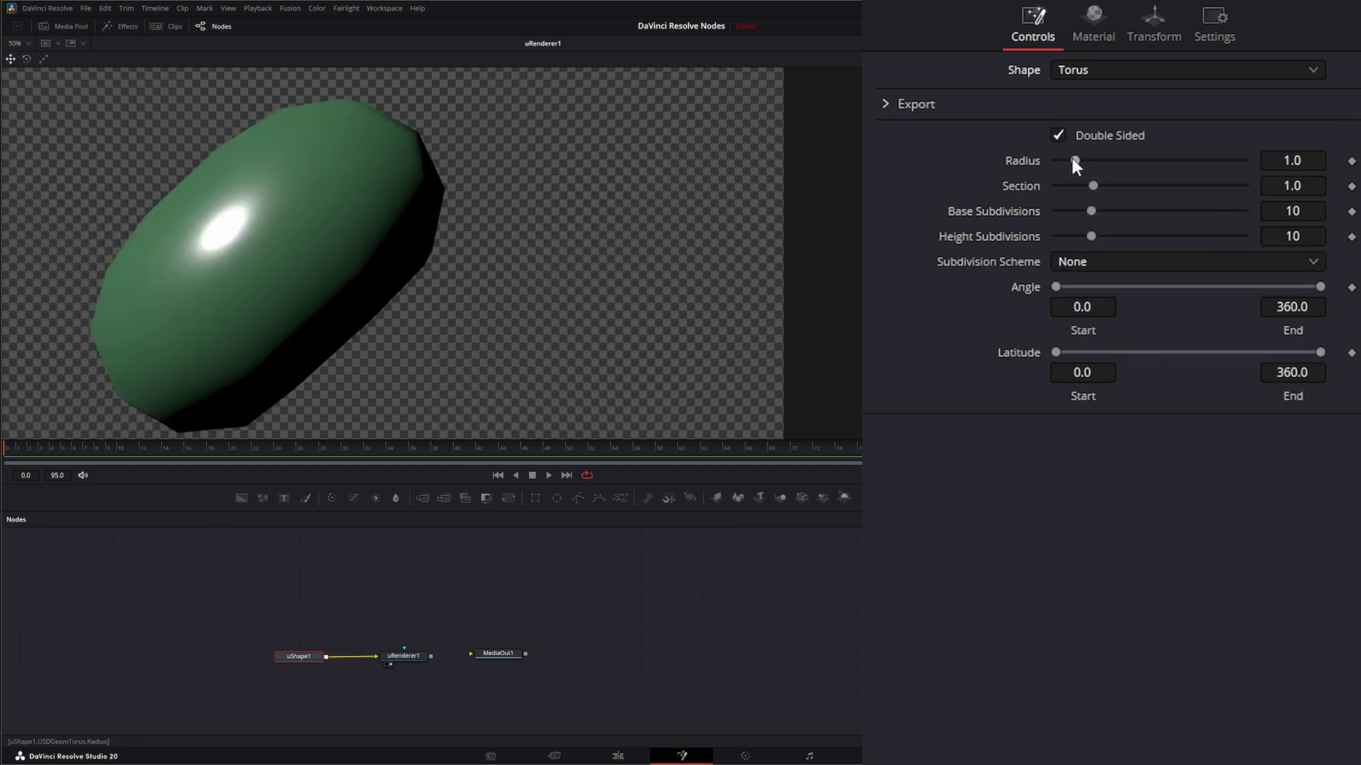
drag(1071, 159, 1068, 153)
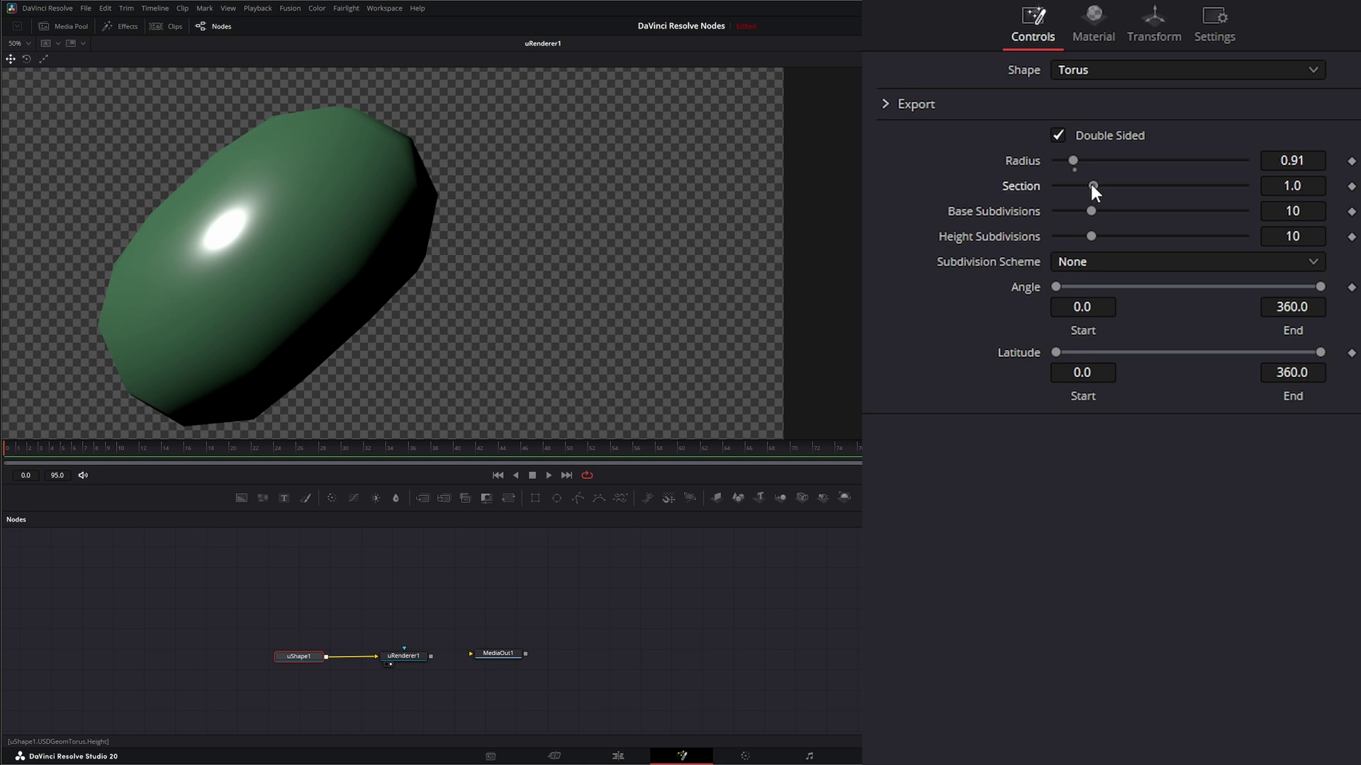
Set the torus's Section to 0.642, Base Subdivisions to 30 and Height Subdivisions to 35, leaving Subdivision Scheme at None
drag(1090, 181, 1193, 211)
drag(1091, 236, 1219, 236)
click(1069, 263)
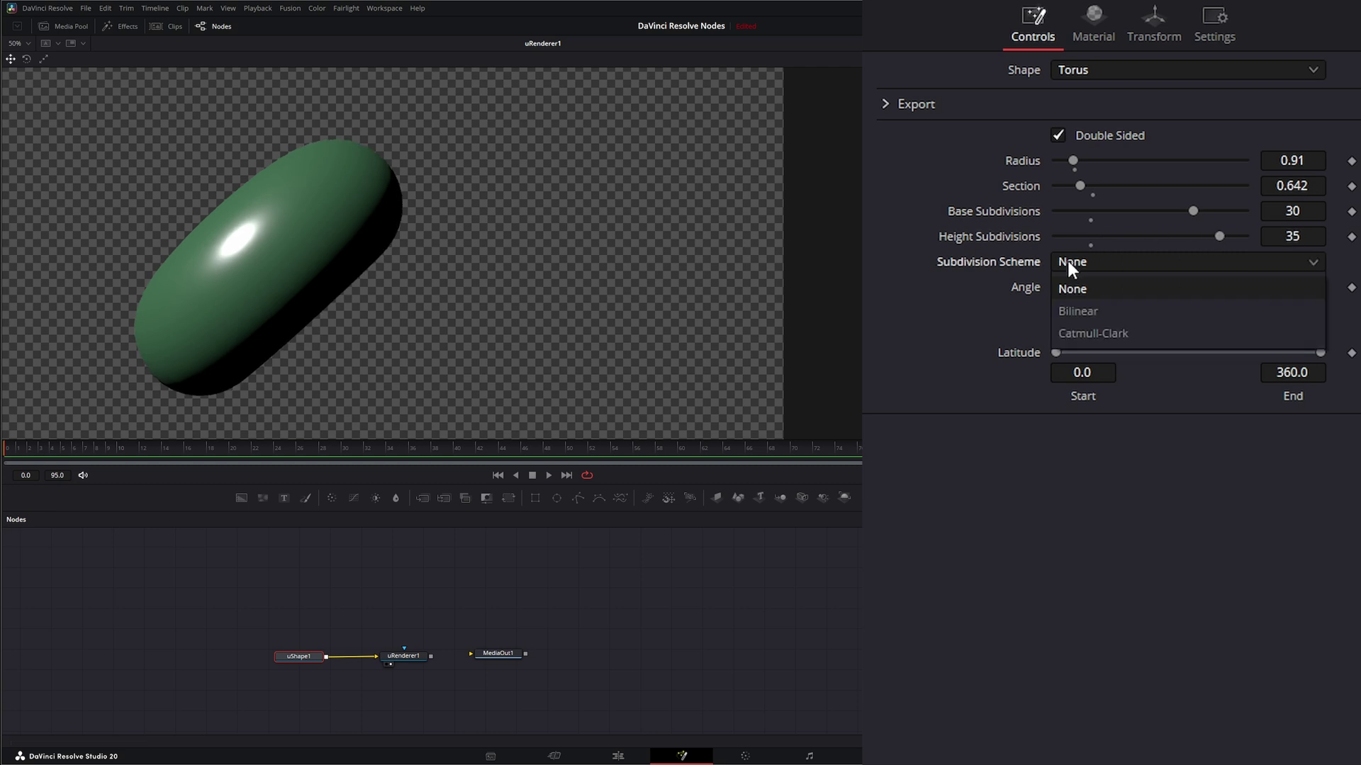
click(1010, 261)
Set the torus's Angle Start to 236.2 and try both Latitude sliders, leaving them at 0.0 and 360.0
drag(1056, 287, 1219, 301)
mouse_move(1056, 352)
mouse_down()
mouse_move(1196, 354)
mouse_move(1022, 352)
mouse_move(1099, 349)
mouse_move(1035, 356)
mouse_up()
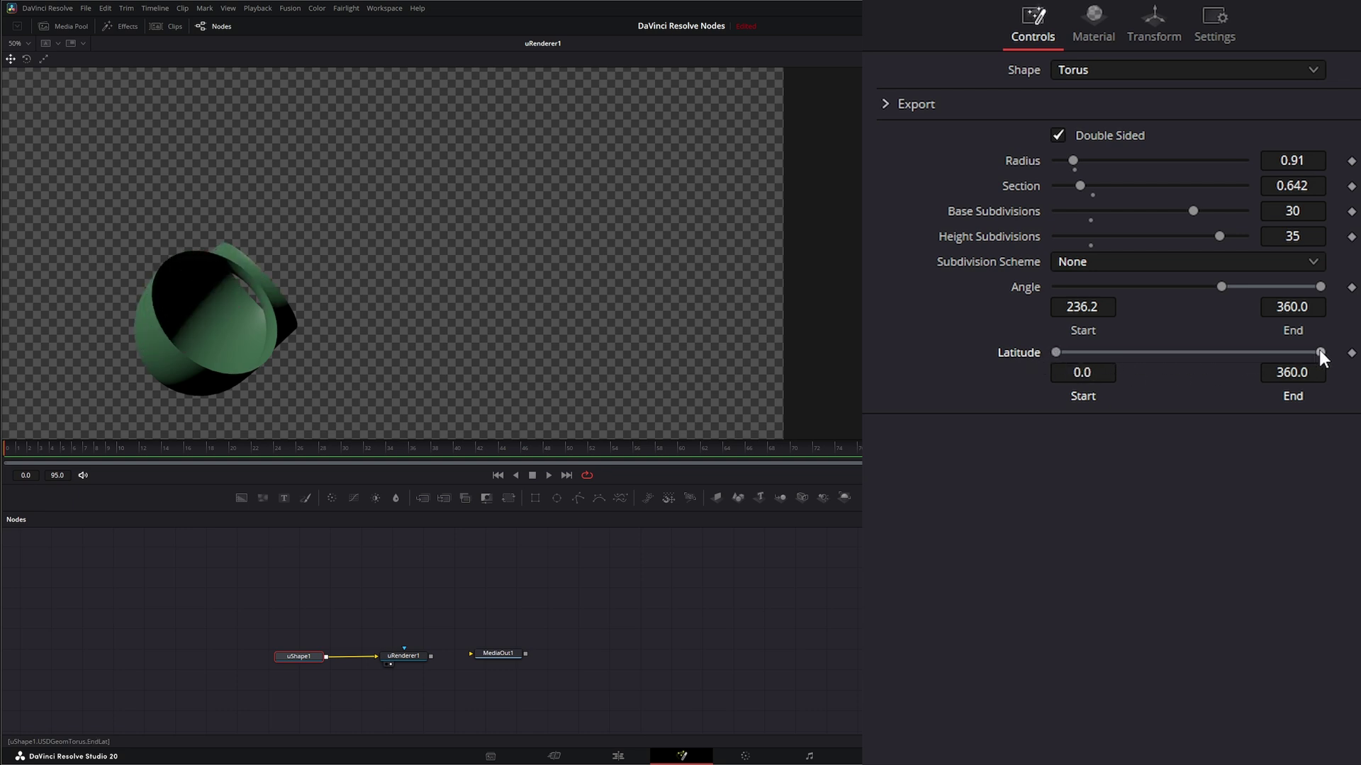
mouse_move(1320, 353)
mouse_down()
mouse_move(1129, 361)
mouse_move(1331, 360)
mouse_up()
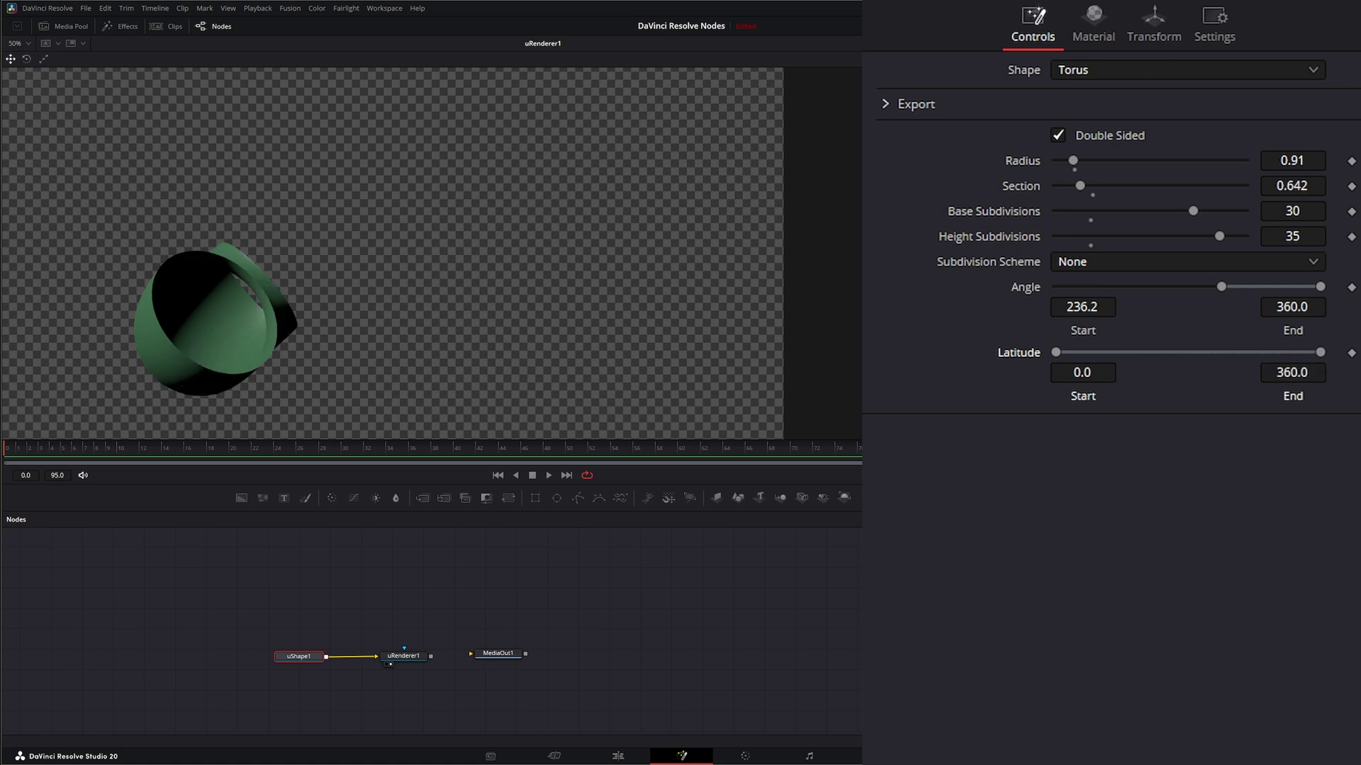